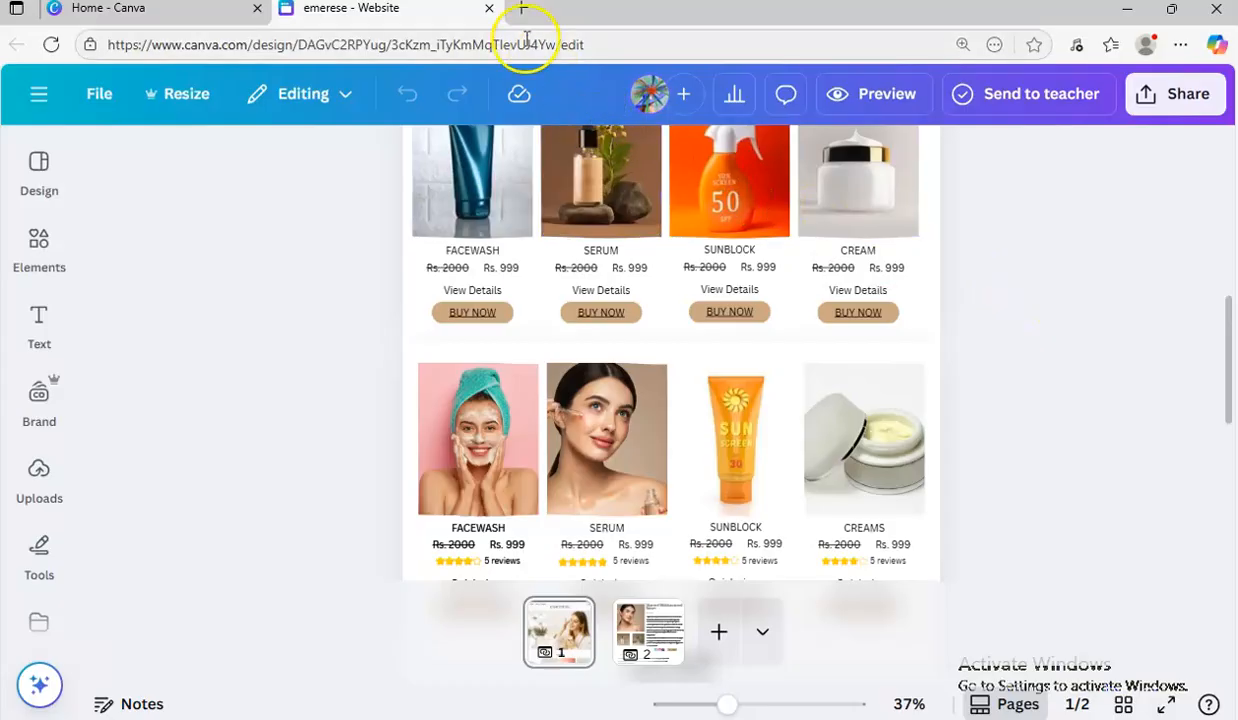
Open the Canva home page in a new browser tab
click(521, 9)
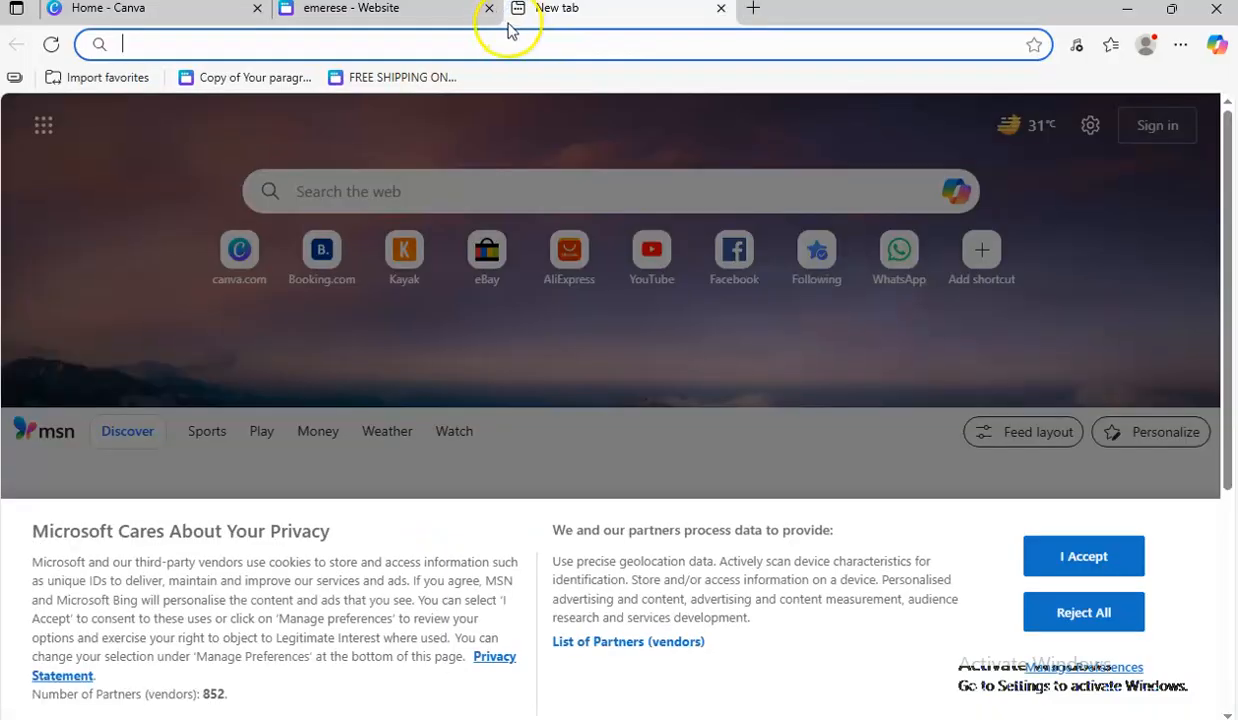
click(478, 41)
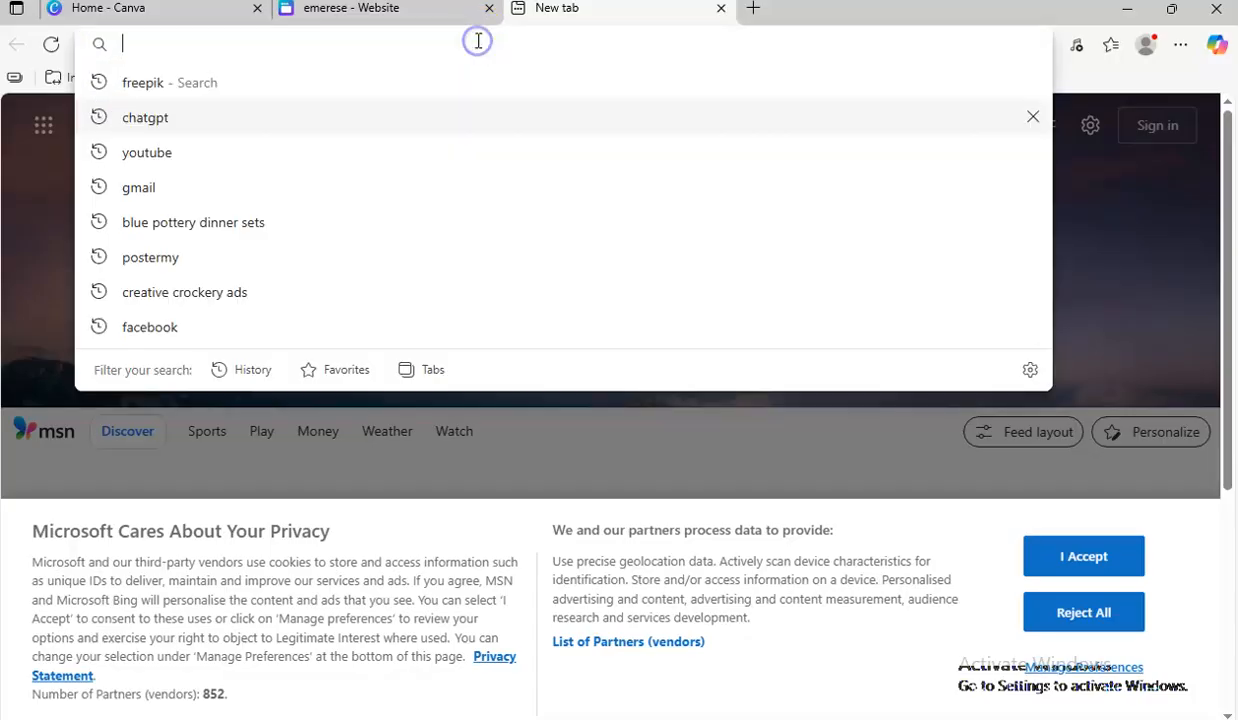
text(canva)
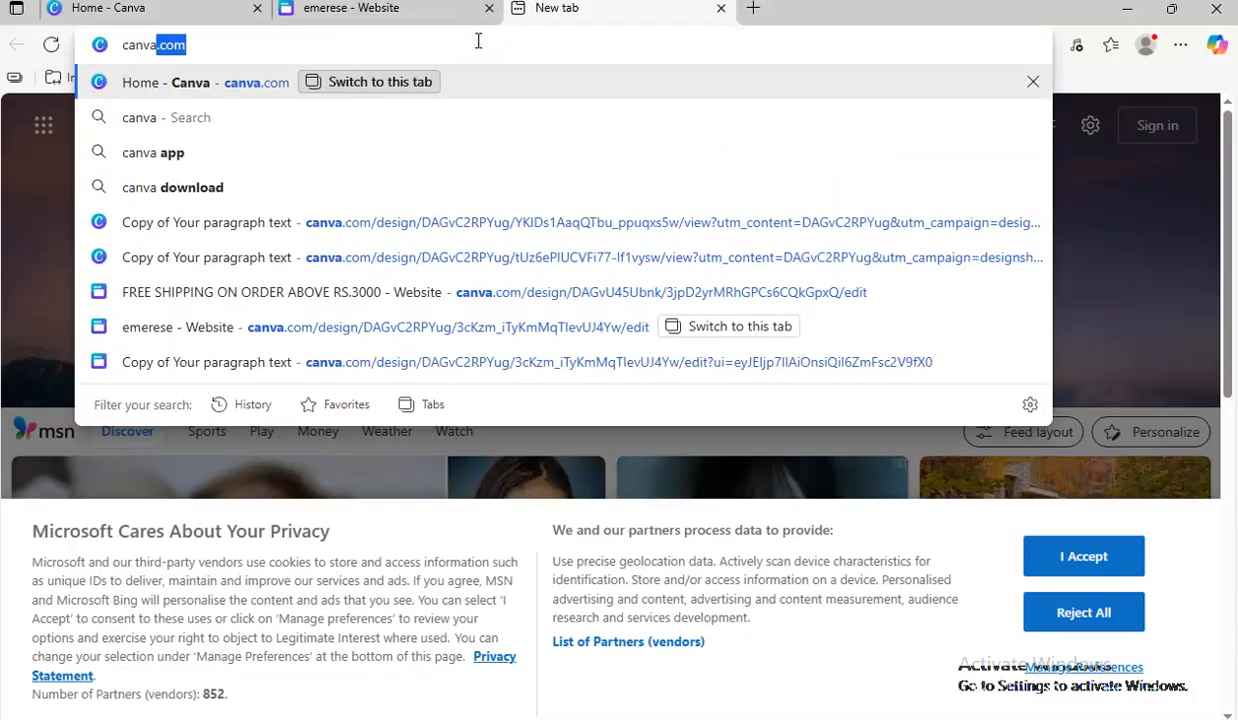
key(Return)
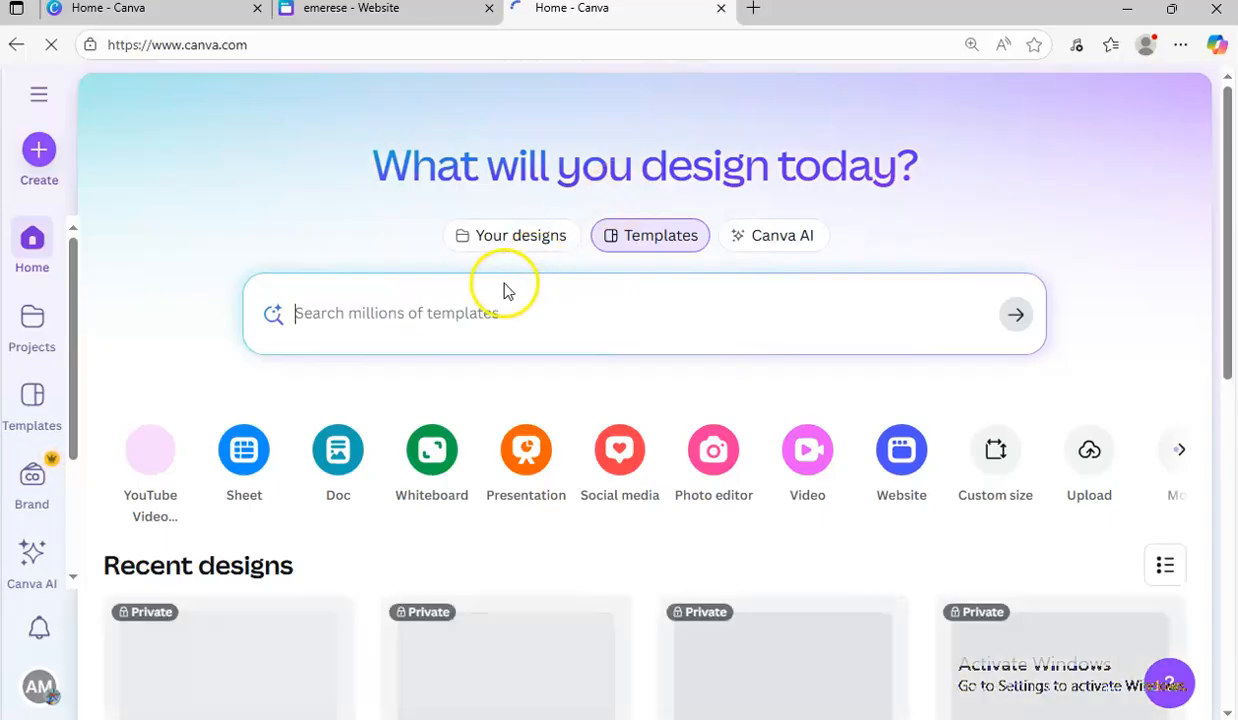
Search the templates for "slideshow" and create a blank Presentation (16:9)
click(472, 300)
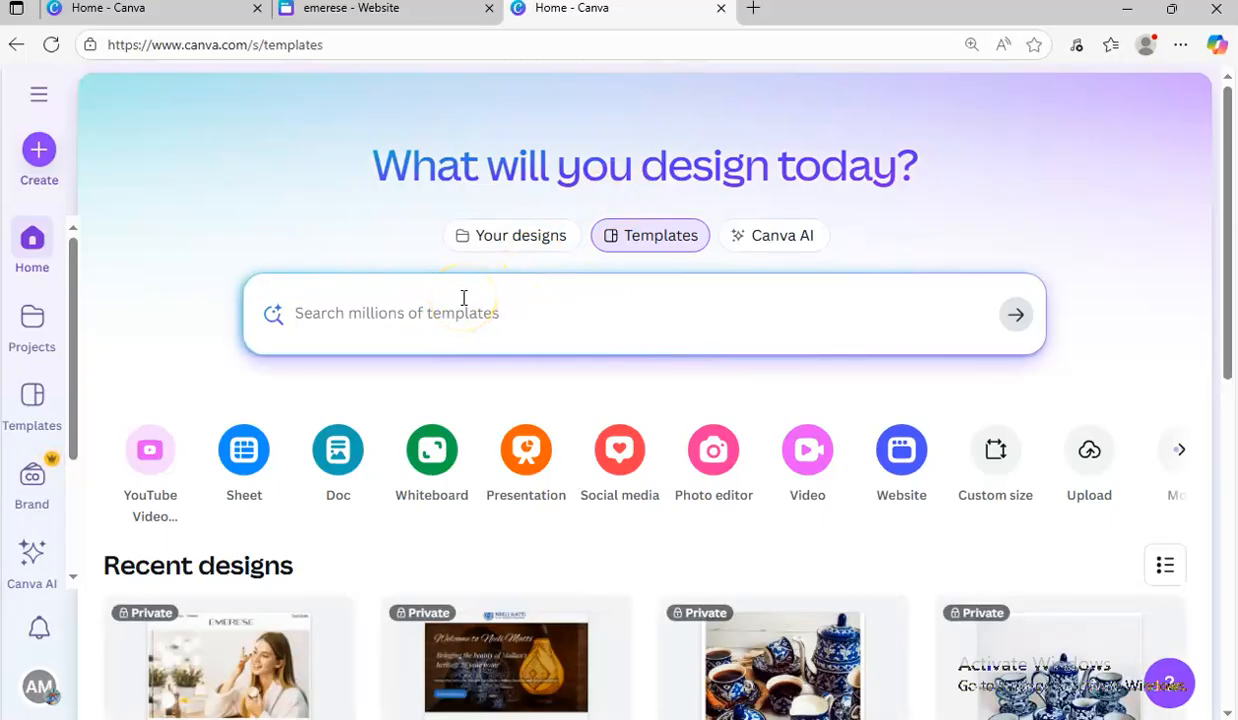
text(slideshow)
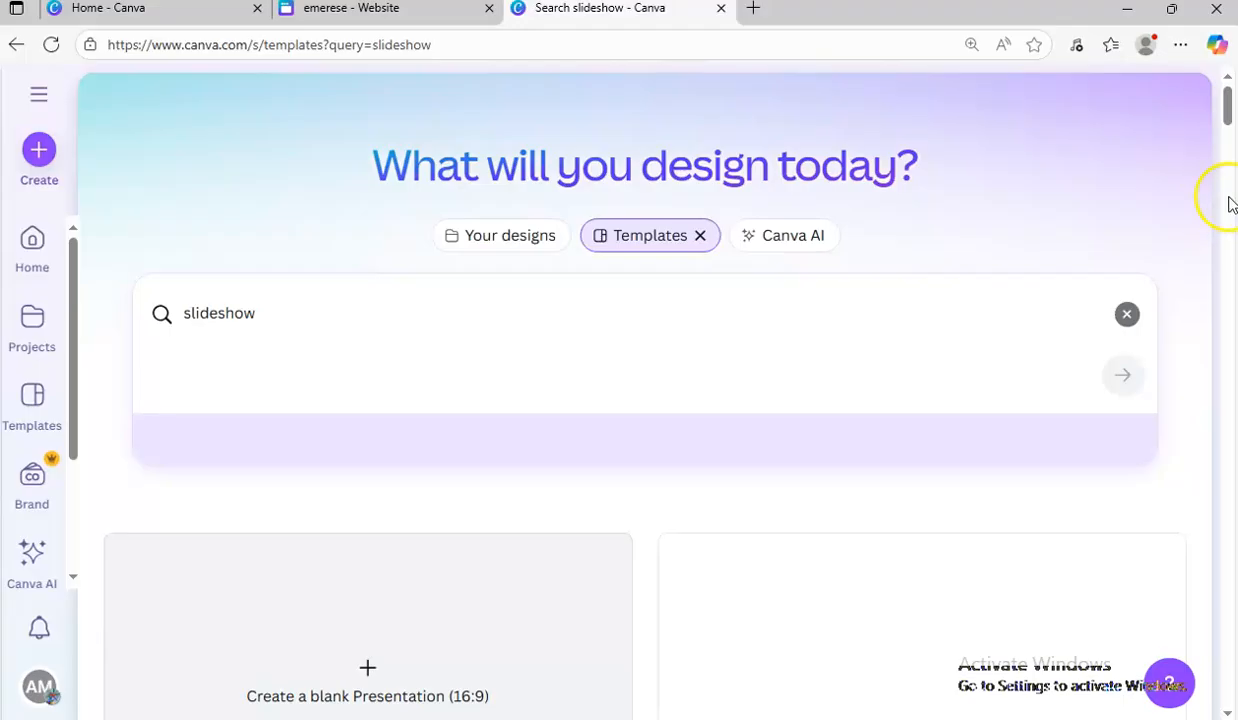
scroll(1228, 135, down, 2)
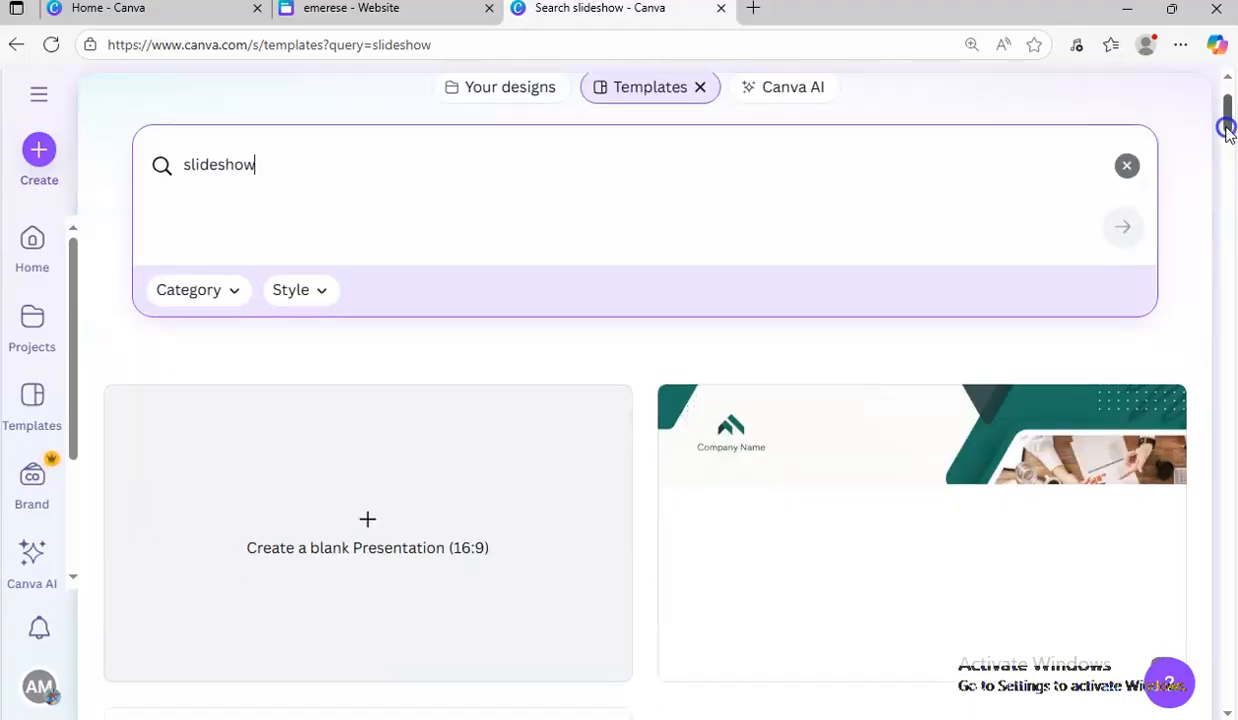
scroll(1226, 128, down, 1)
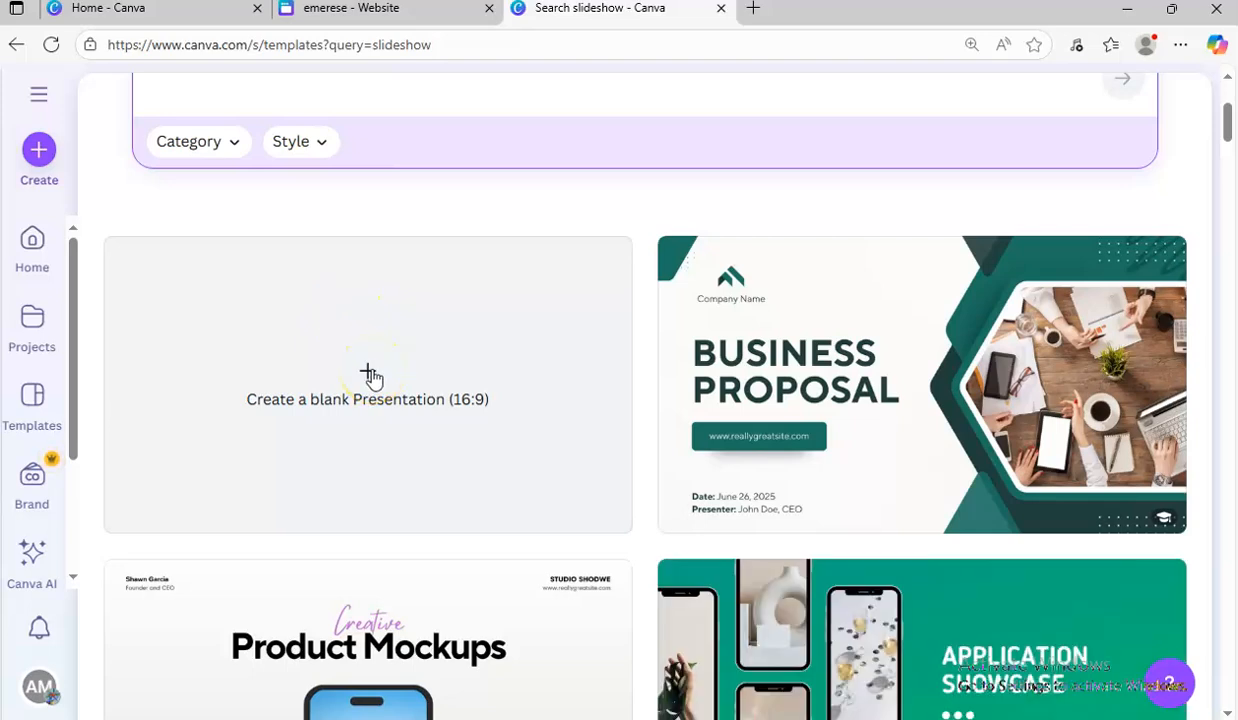
click(372, 374)
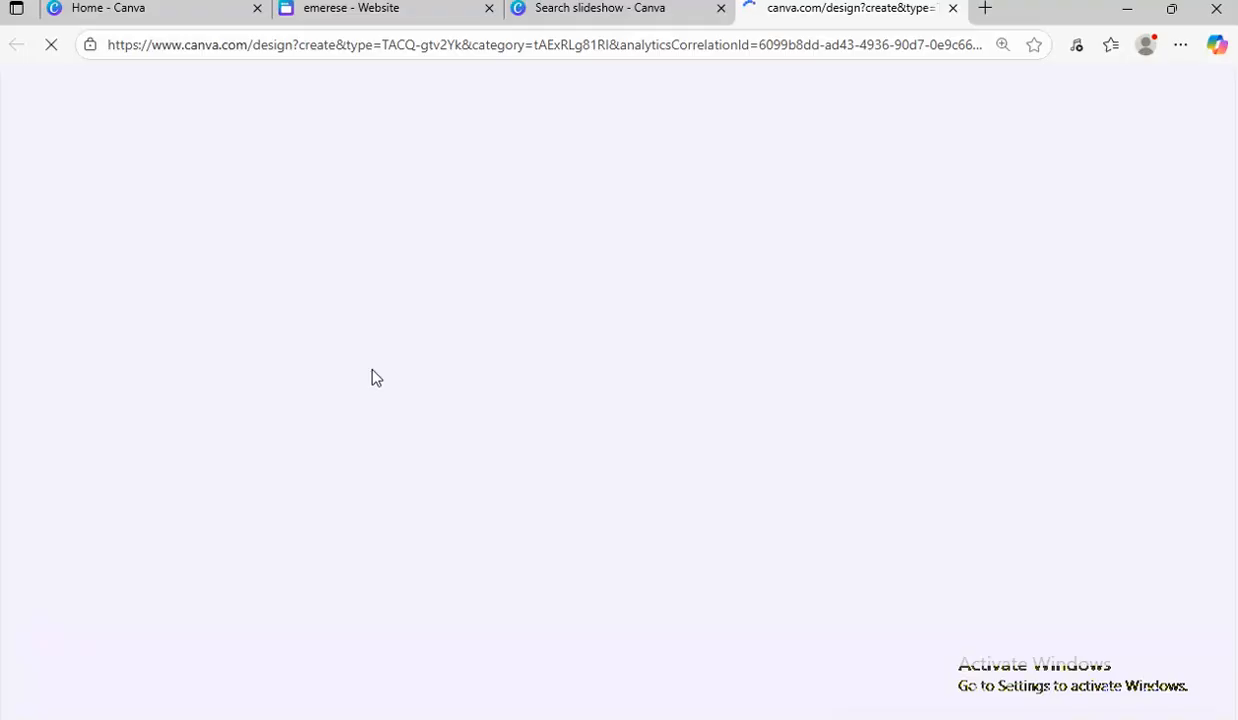
Dismiss the template suggestions in the new presentation and place the emerese website's browser tab next to the presentation's tab
click(421, 14)
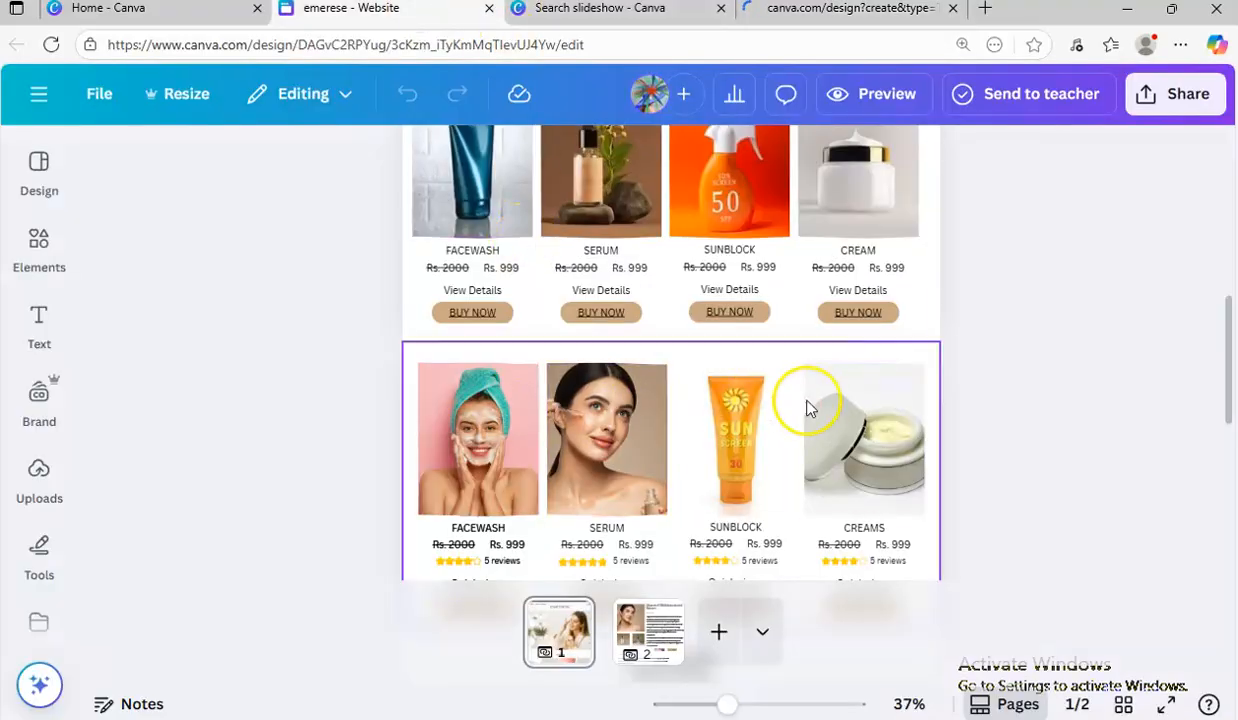
click(833, 10)
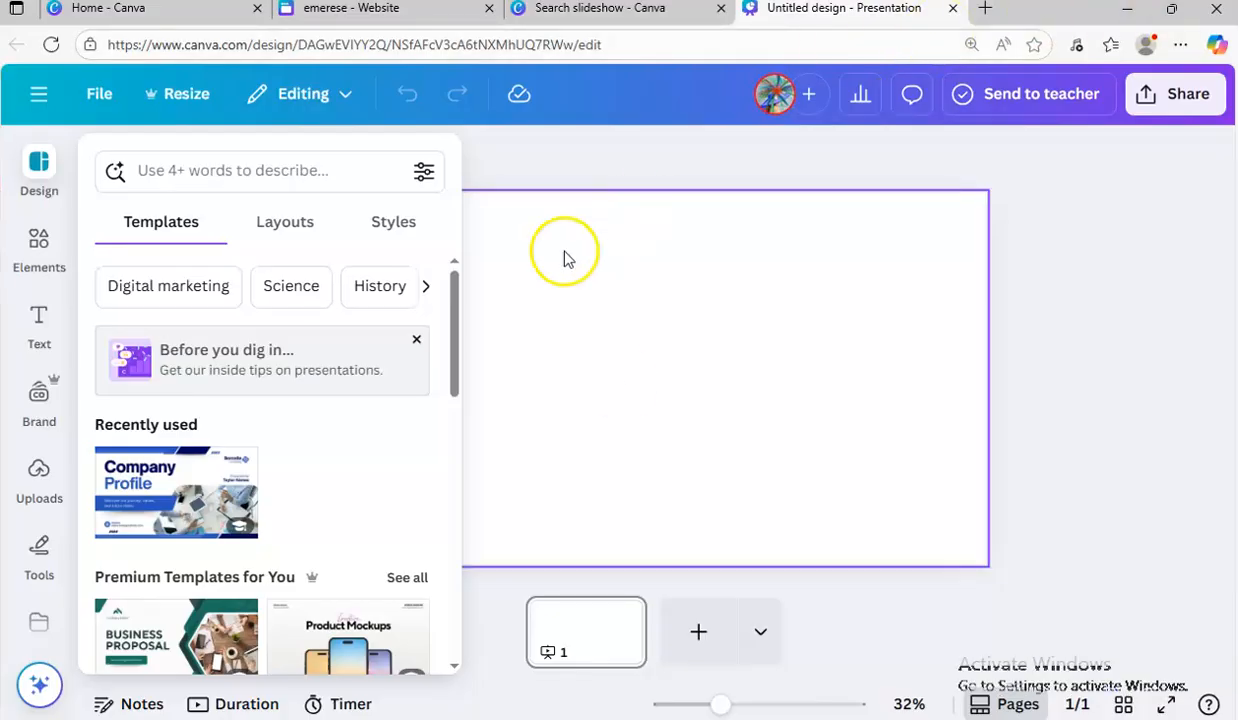
click(488, 170)
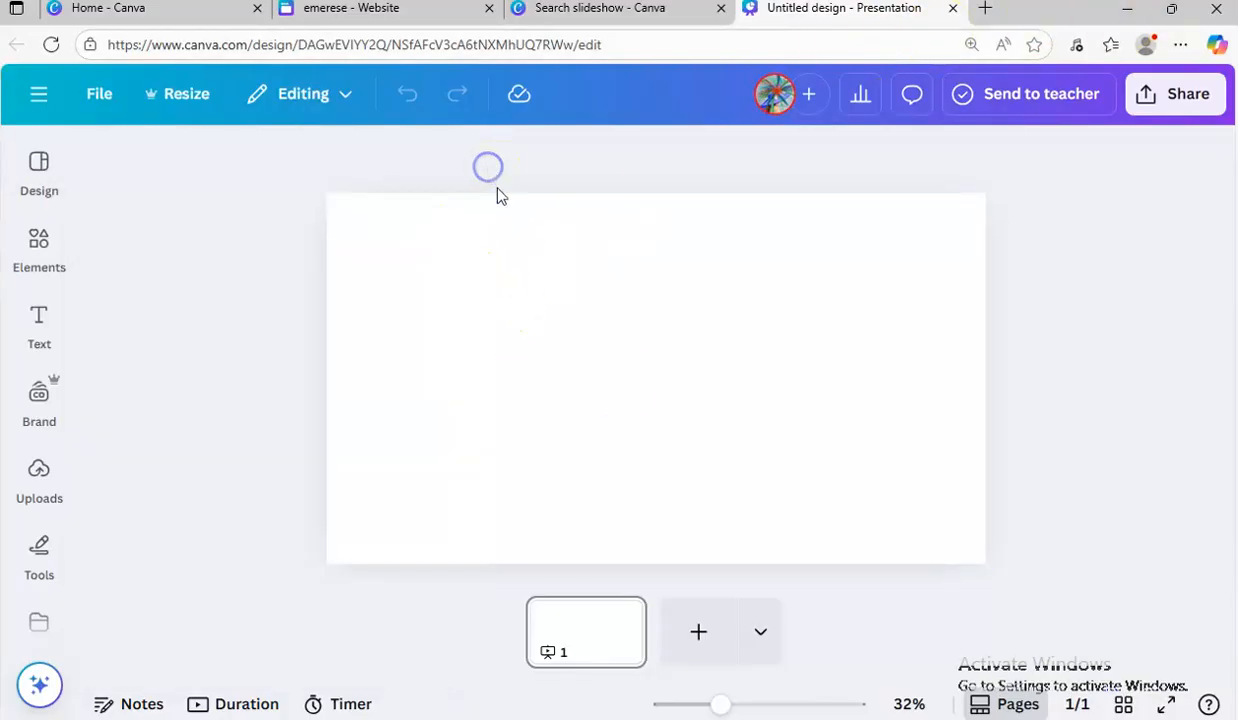
click(552, 304)
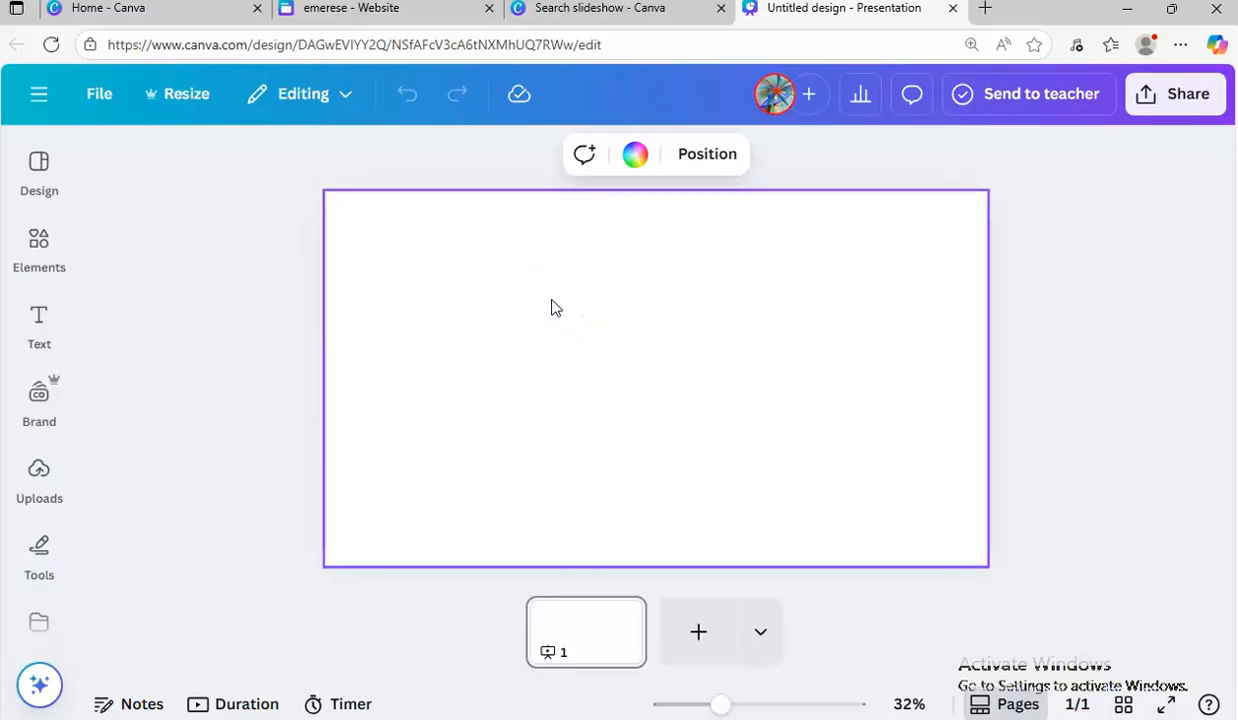
drag(414, 17, 553, 15)
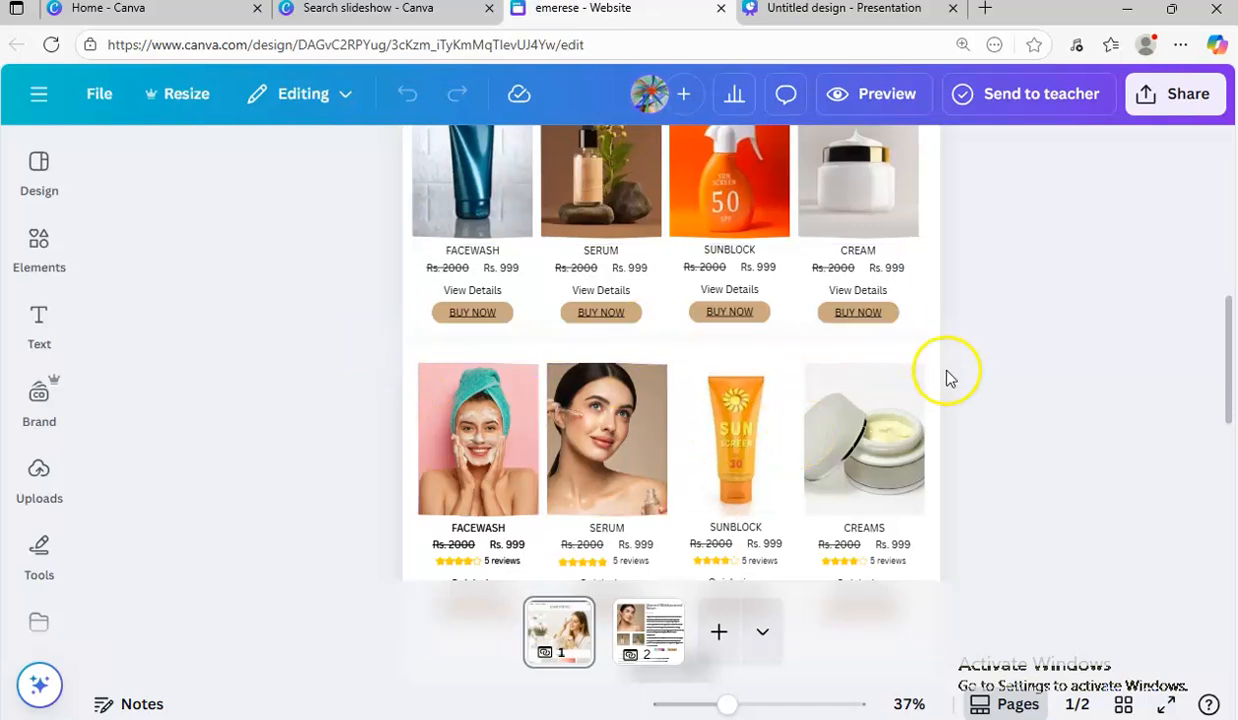
Ungroup the names, prices and BUY NOW labels beneath the four images in the website's PRODUCTS section
drag(1232, 355, 1225, 326)
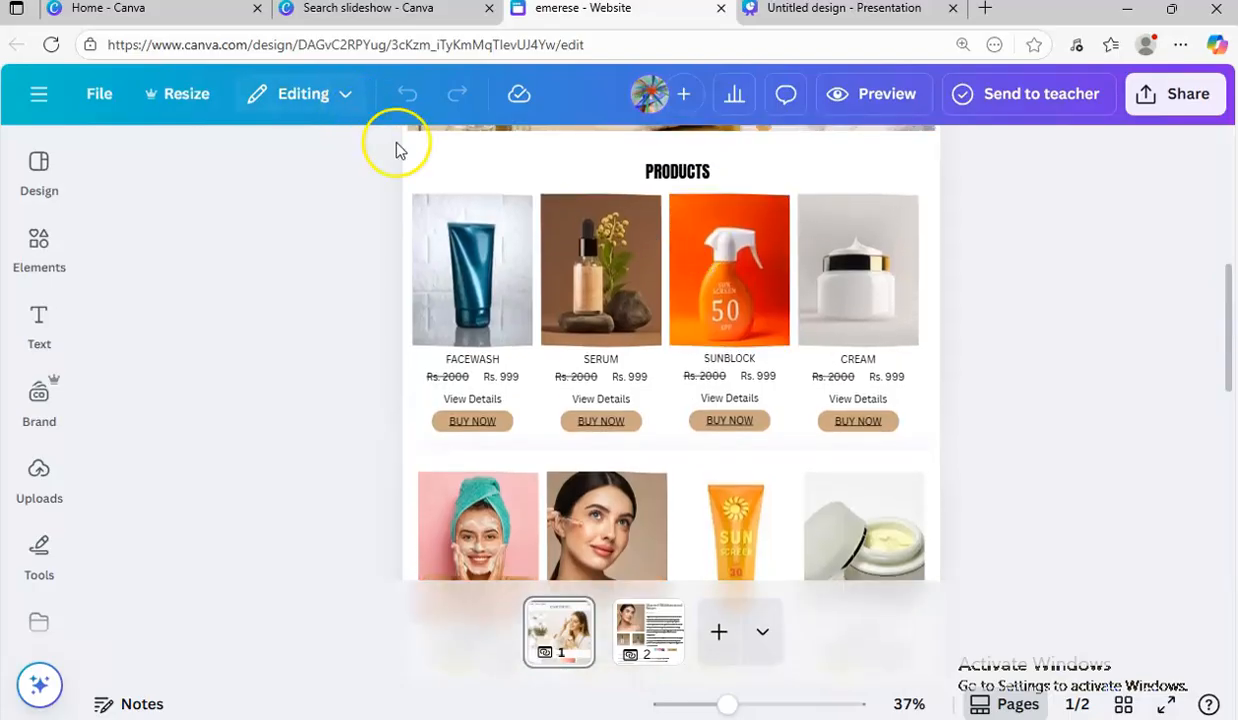
drag(416, 168, 700, 278)
click(470, 187)
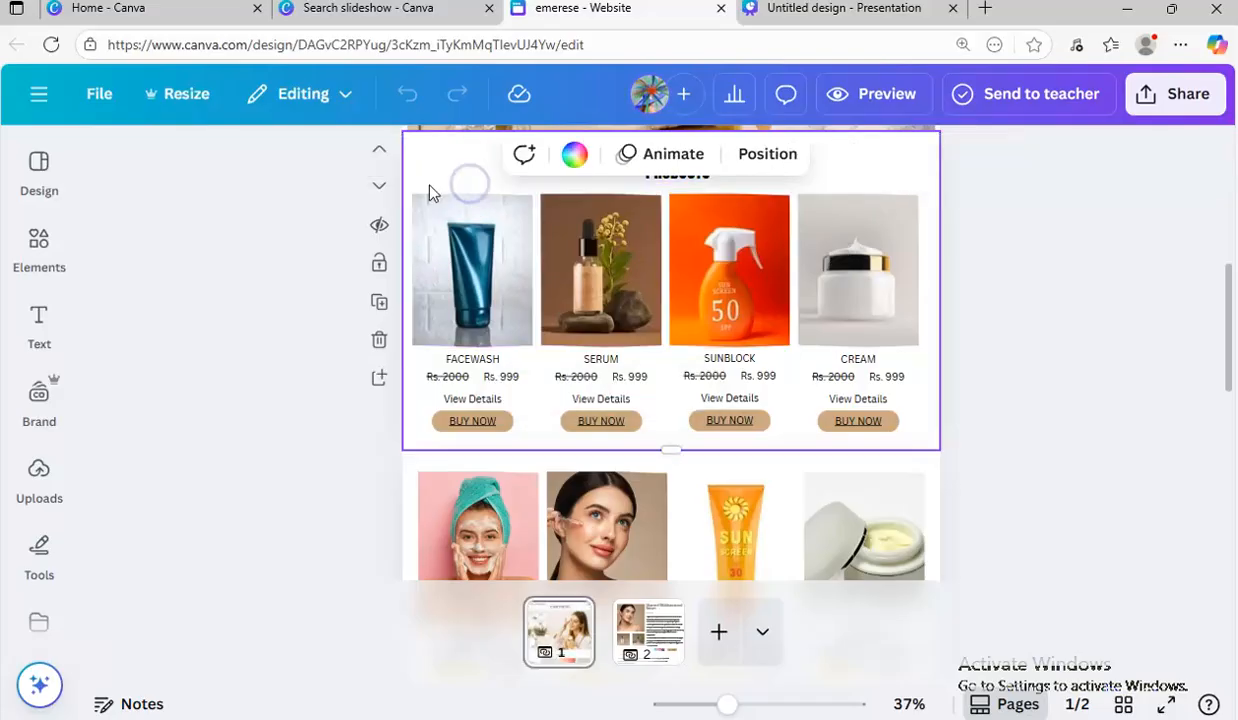
drag(416, 193, 890, 365)
click(1035, 380)
click(890, 380)
click(885, 378)
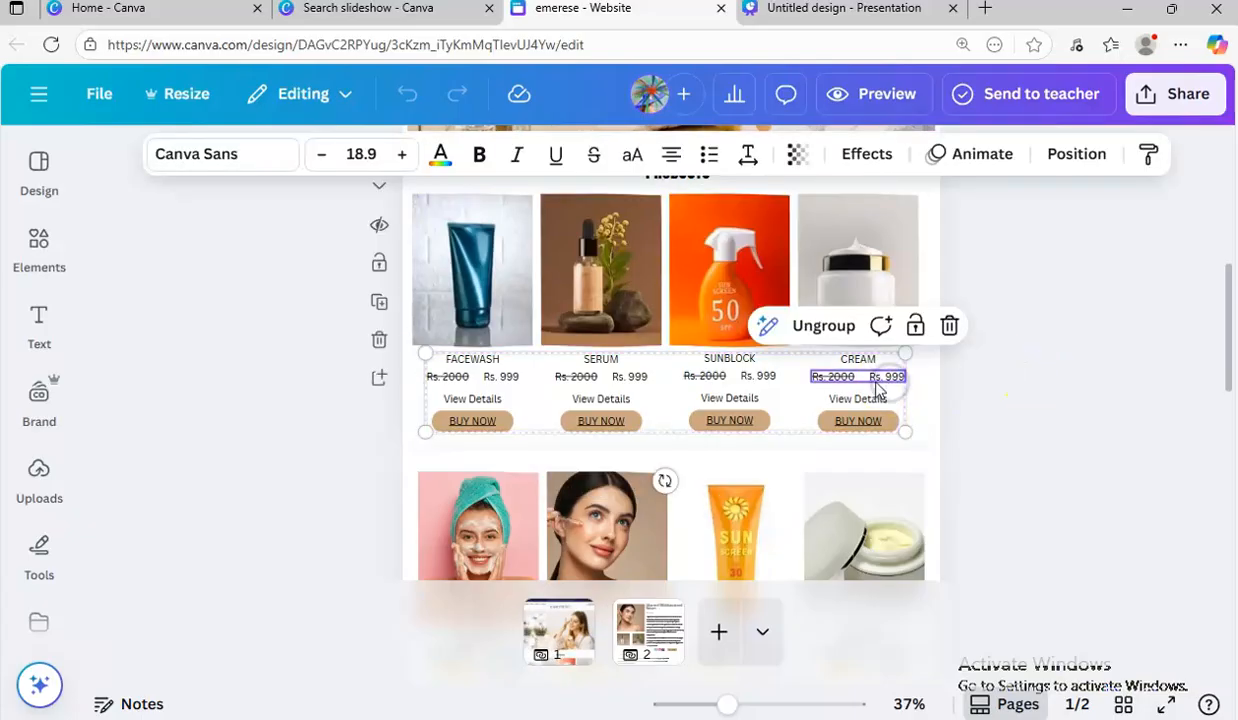
click(818, 330)
click(1000, 340)
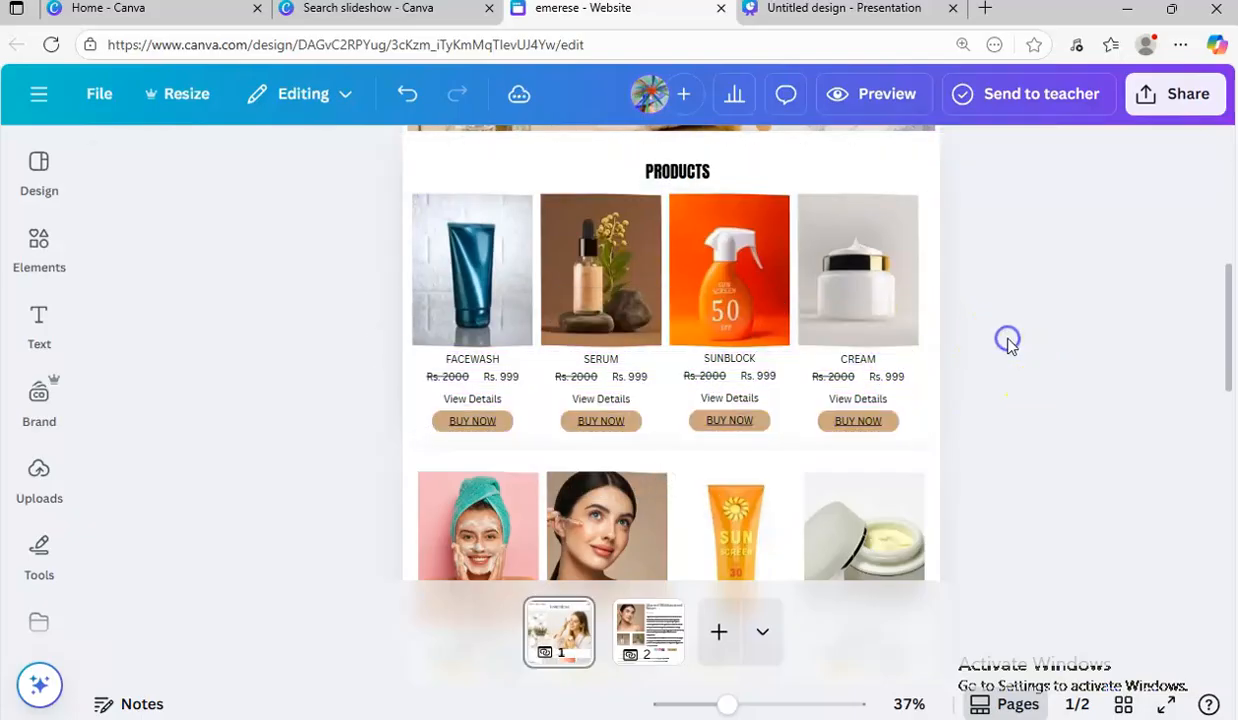
Group the four product images with their FACEWASH, SERUM, SUNBLOCK and CREAM labels, and copy the group
drag(412, 183, 915, 362)
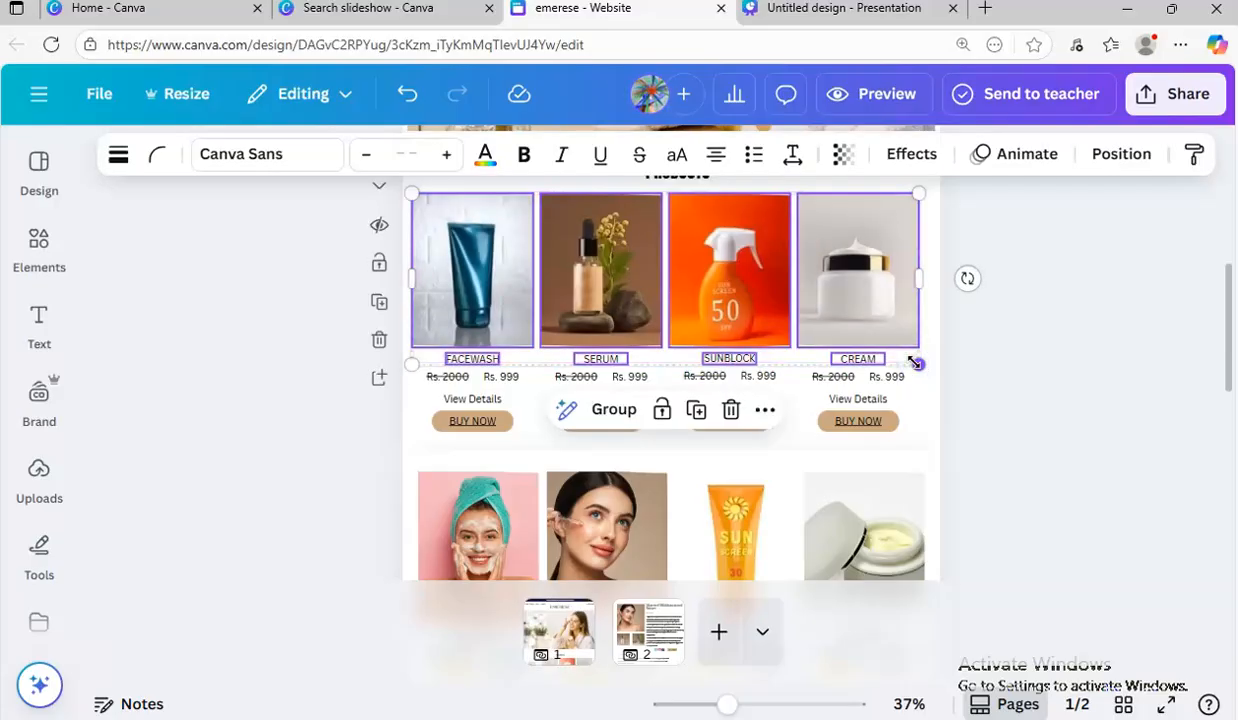
click(616, 414)
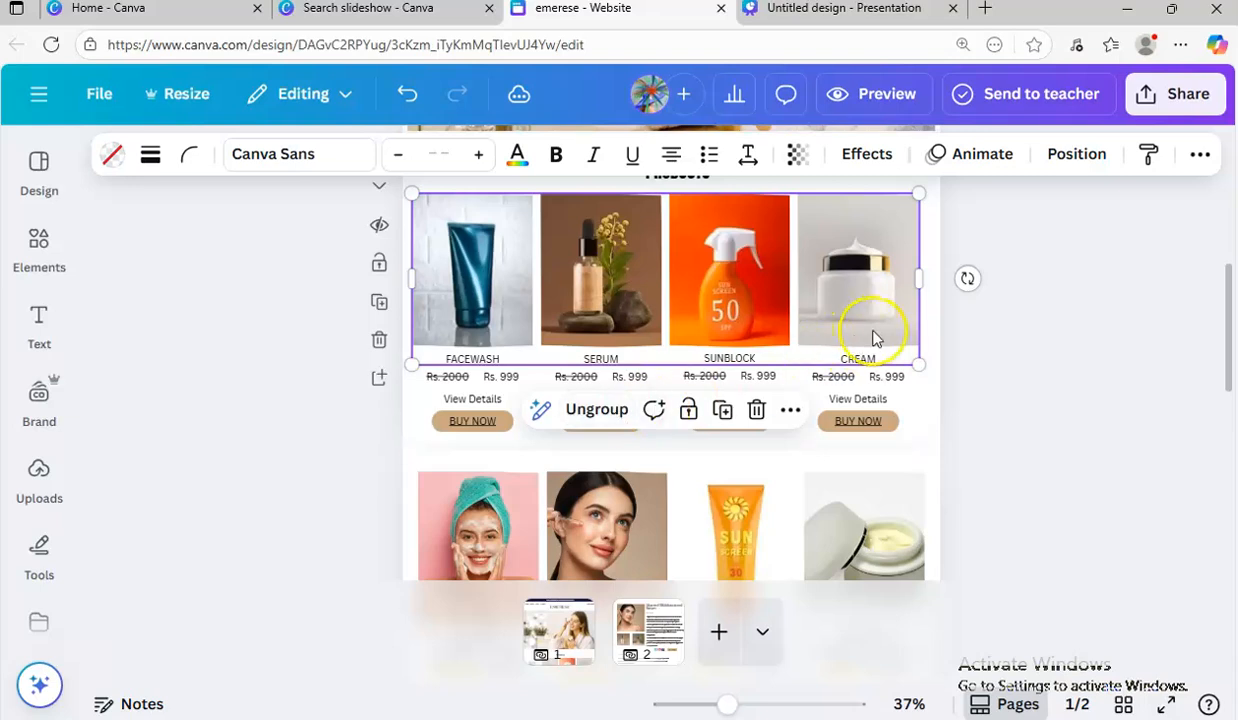
click(790, 410)
click(862, 118)
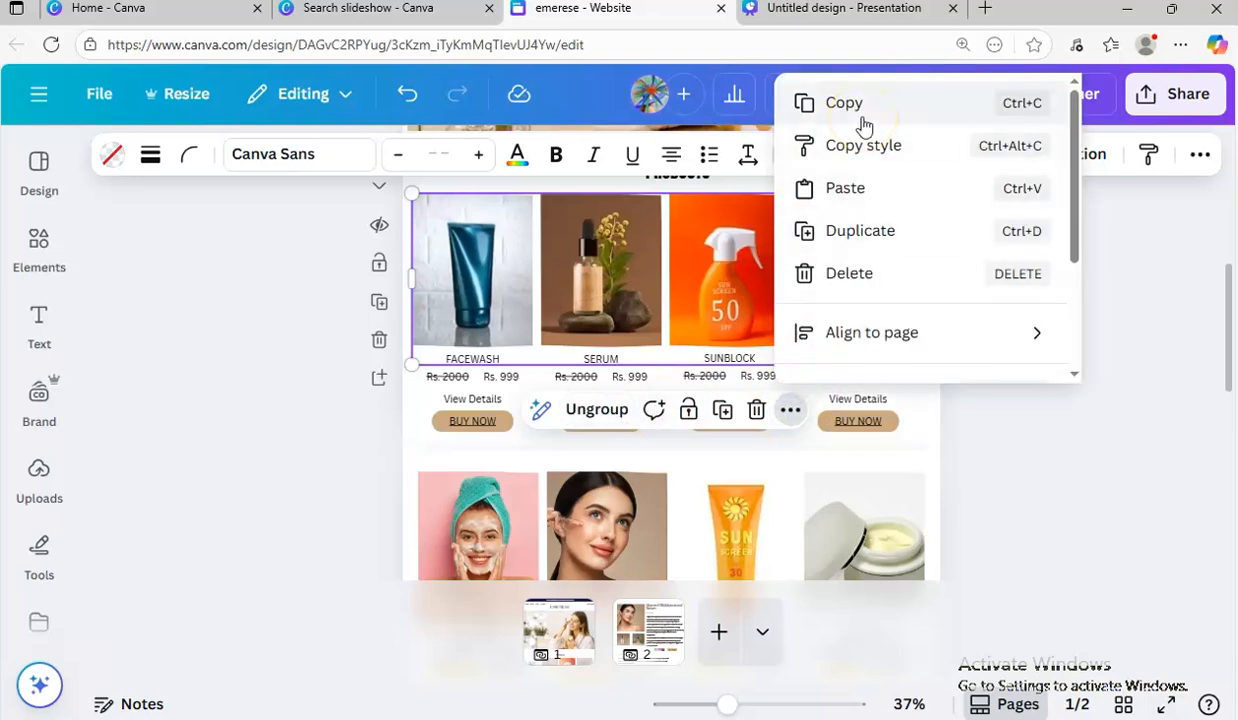
click(839, 112)
click(841, 110)
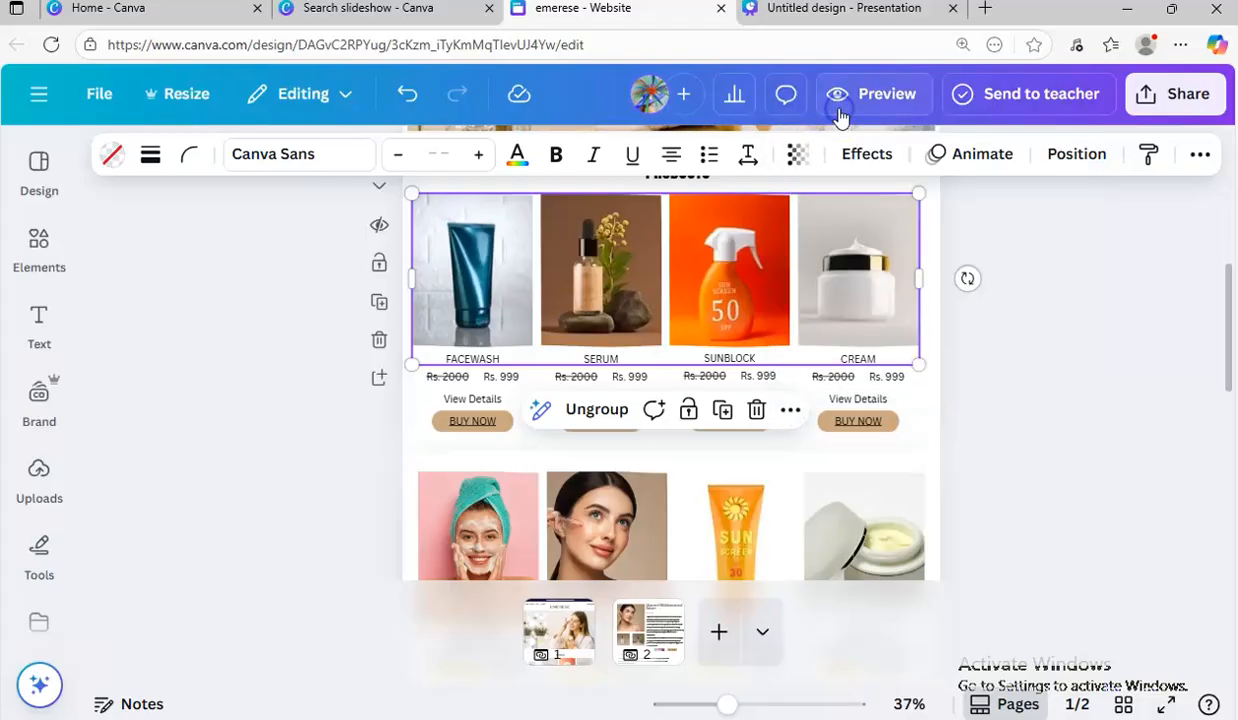
Try to paste the copied product group onto the blank presentation page
click(789, 12)
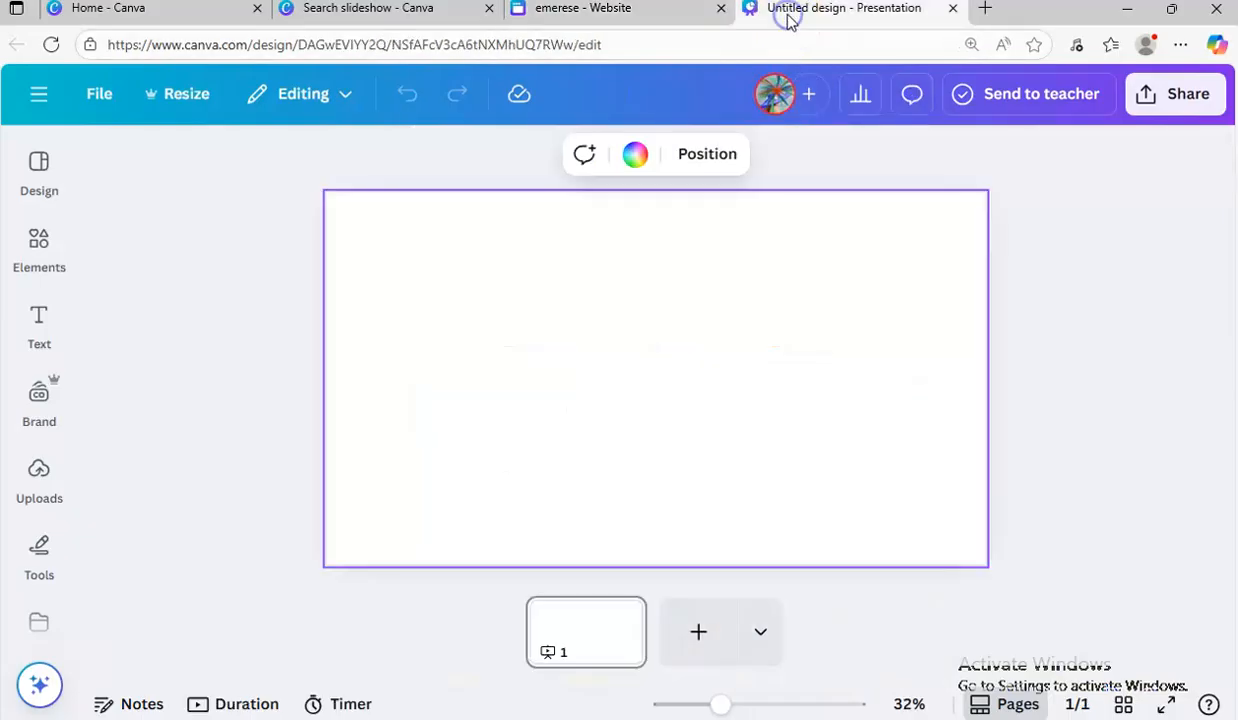
right_click(515, 264)
click(573, 330)
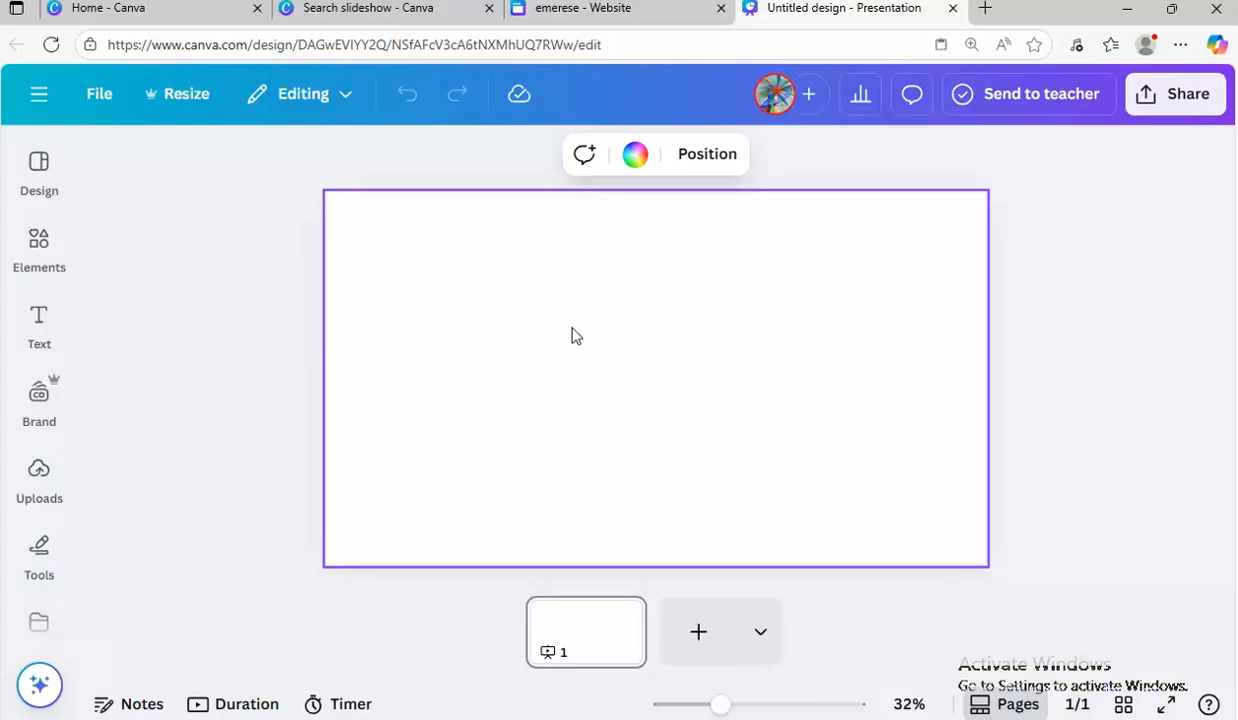
right_click(511, 270)
click(595, 358)
Copy the product group from the emerese website again and paste it onto the presentation's first page
click(652, 15)
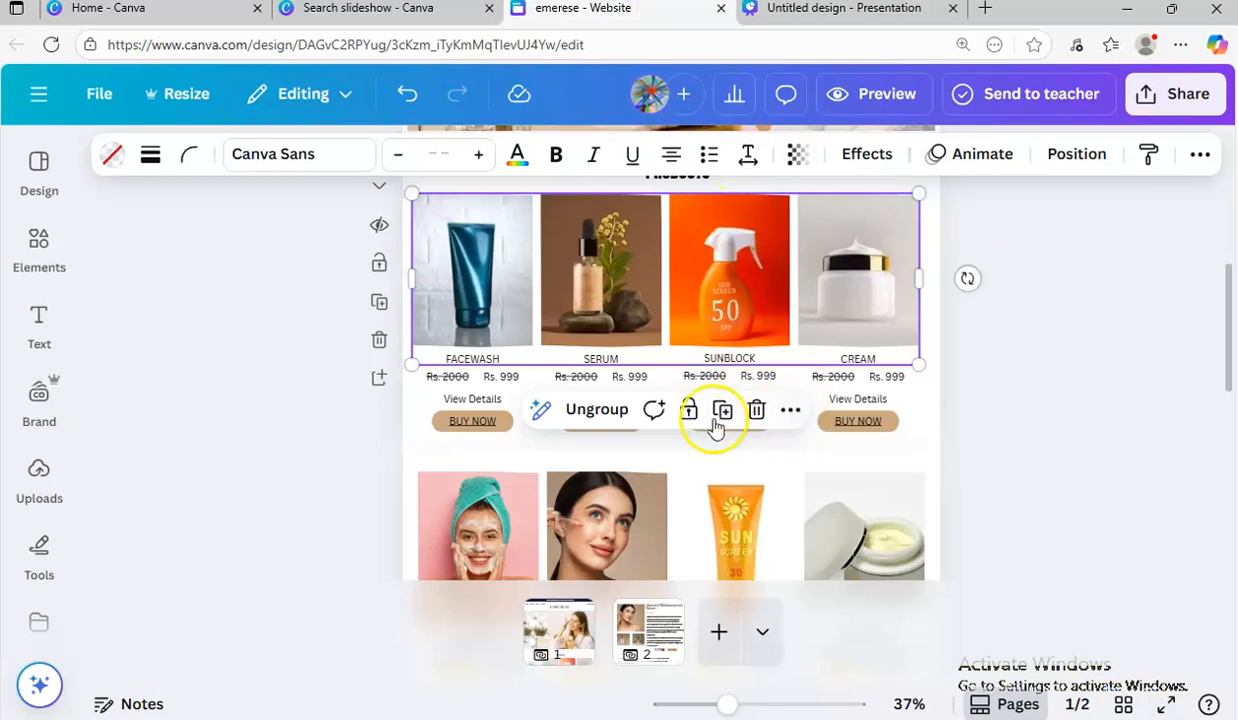
click(791, 412)
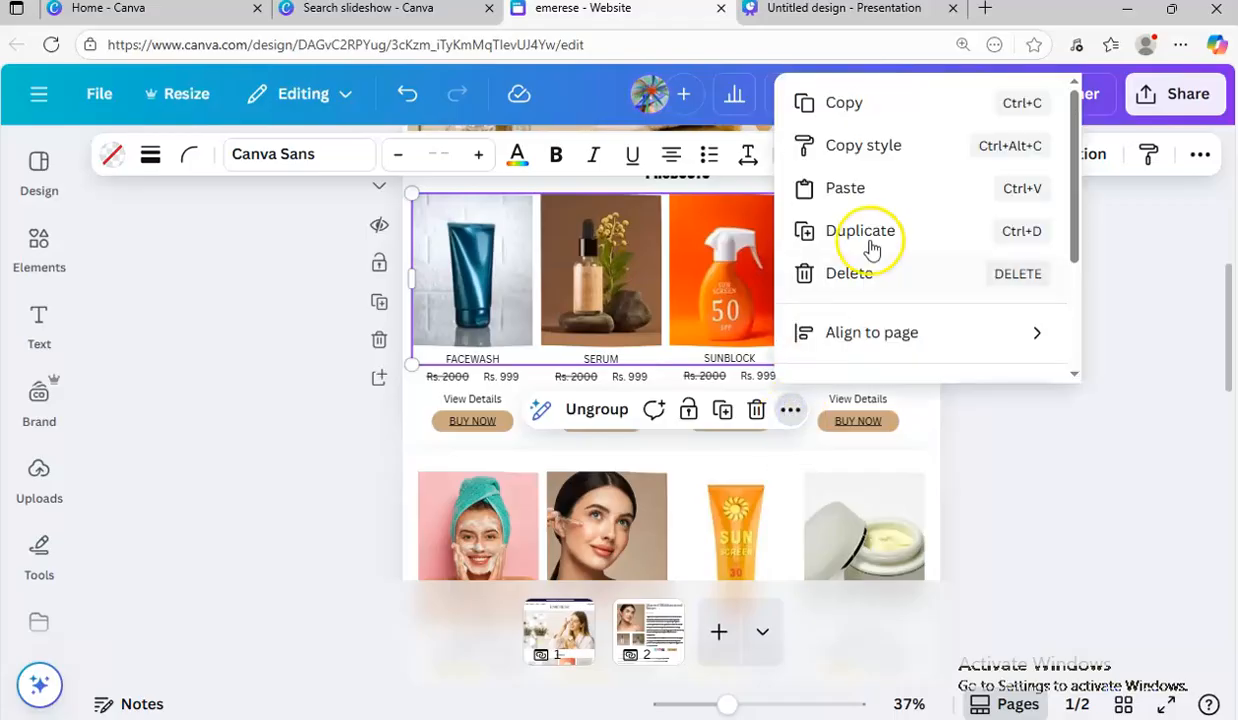
click(840, 118)
click(805, 10)
key(ctrl+v)
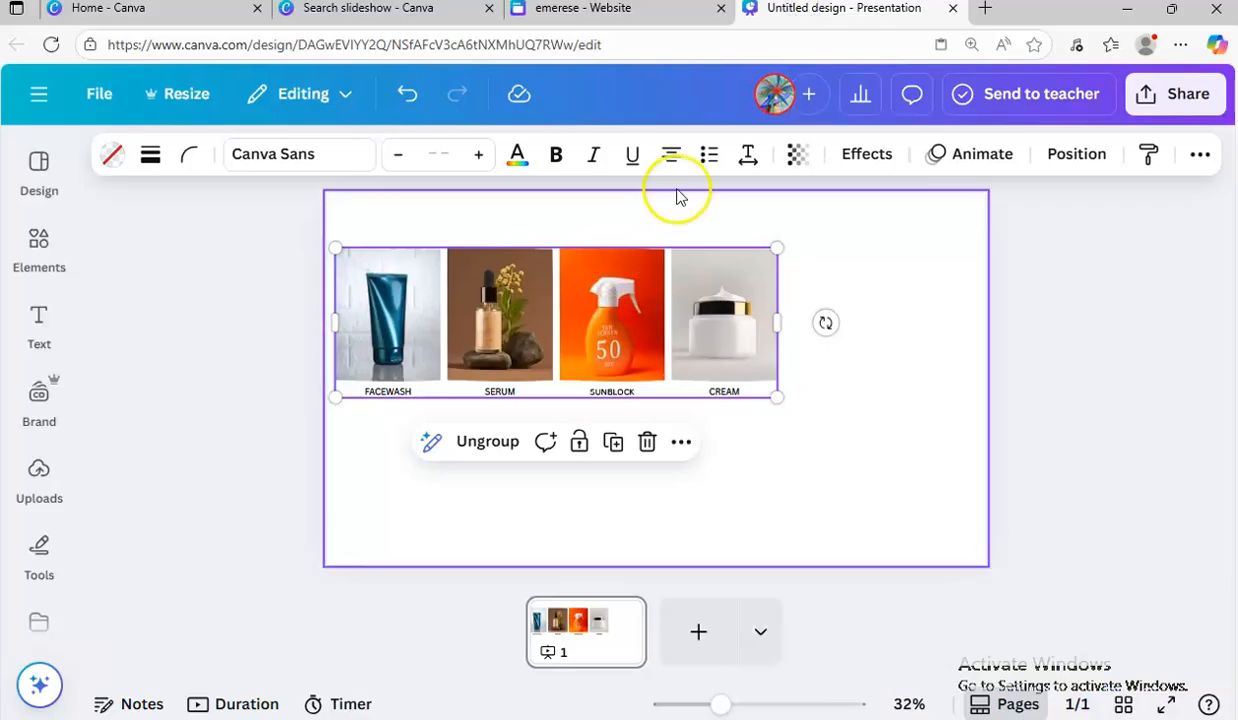
Pull the overlapping duplicate product group away from the original on page 1 and delete it
click(1192, 337)
drag(637, 325, 714, 443)
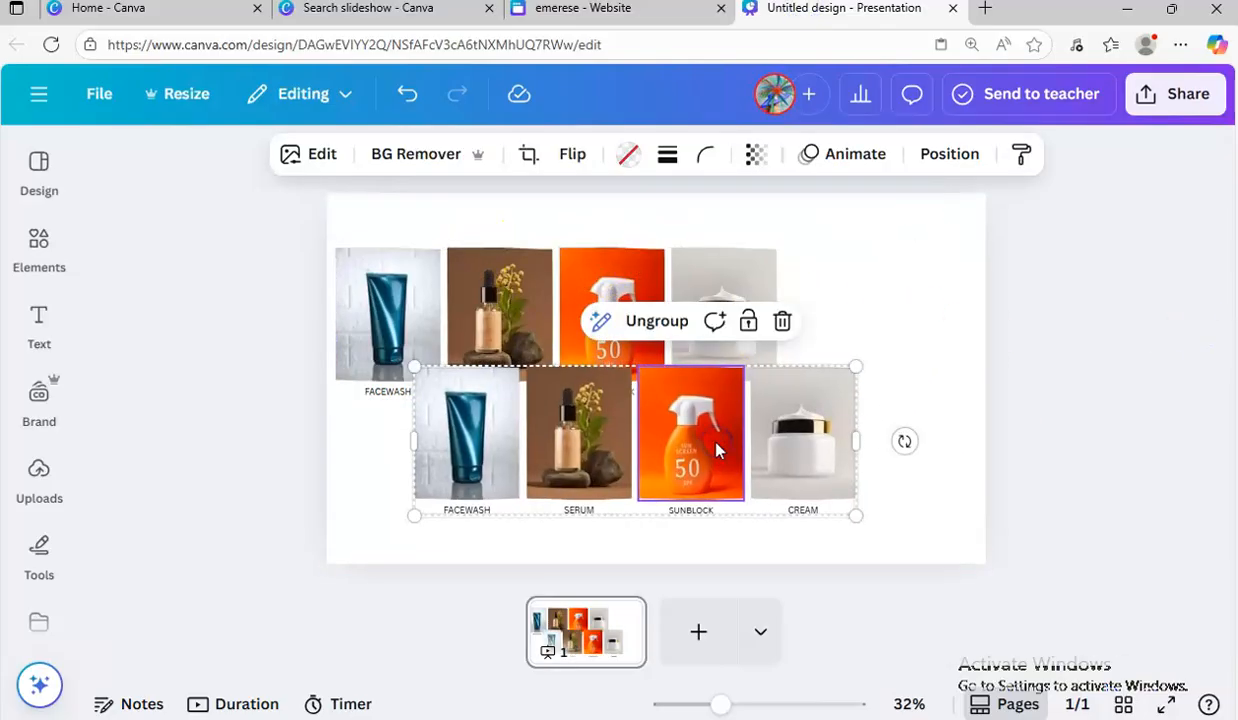
click(782, 321)
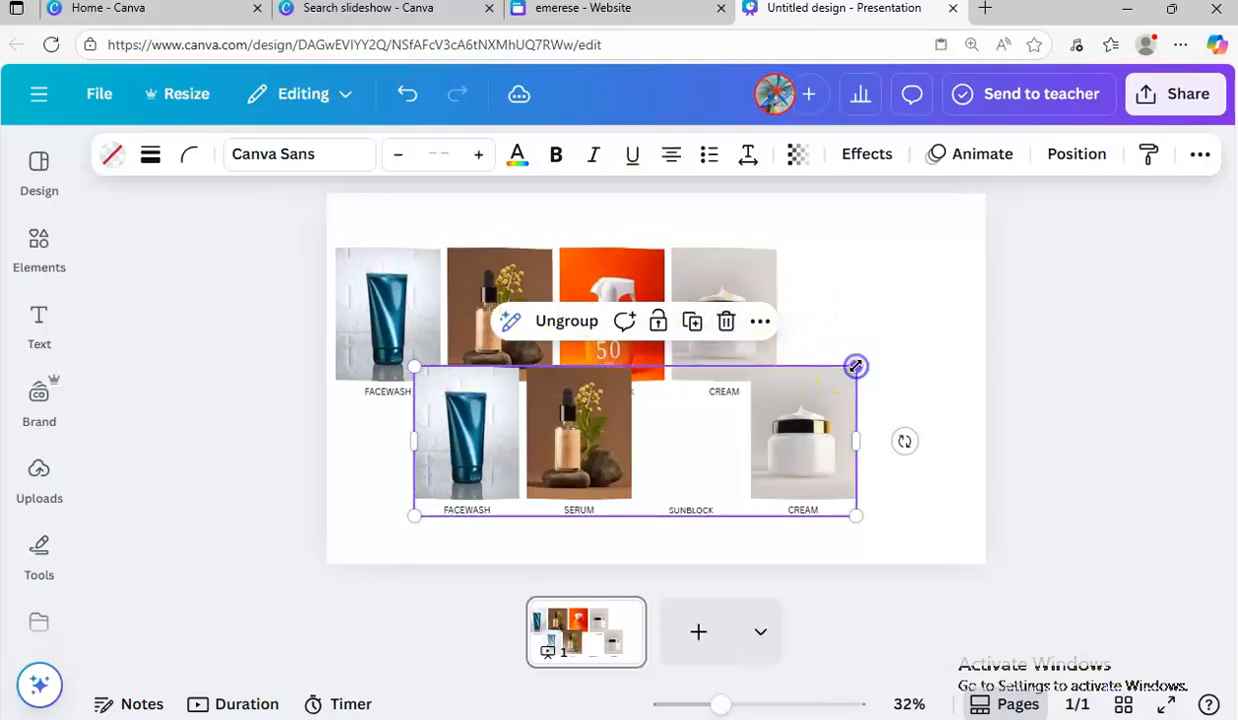
click(727, 321)
Reposition the remaining product group on page 1 and enlarge it to nearly the full page width
mouse_move(514, 342)
mouse_down()
mouse_move(561, 343)
mouse_move(522, 355)
mouse_up()
click(838, 467)
drag(786, 419, 970, 464)
click(1086, 420)
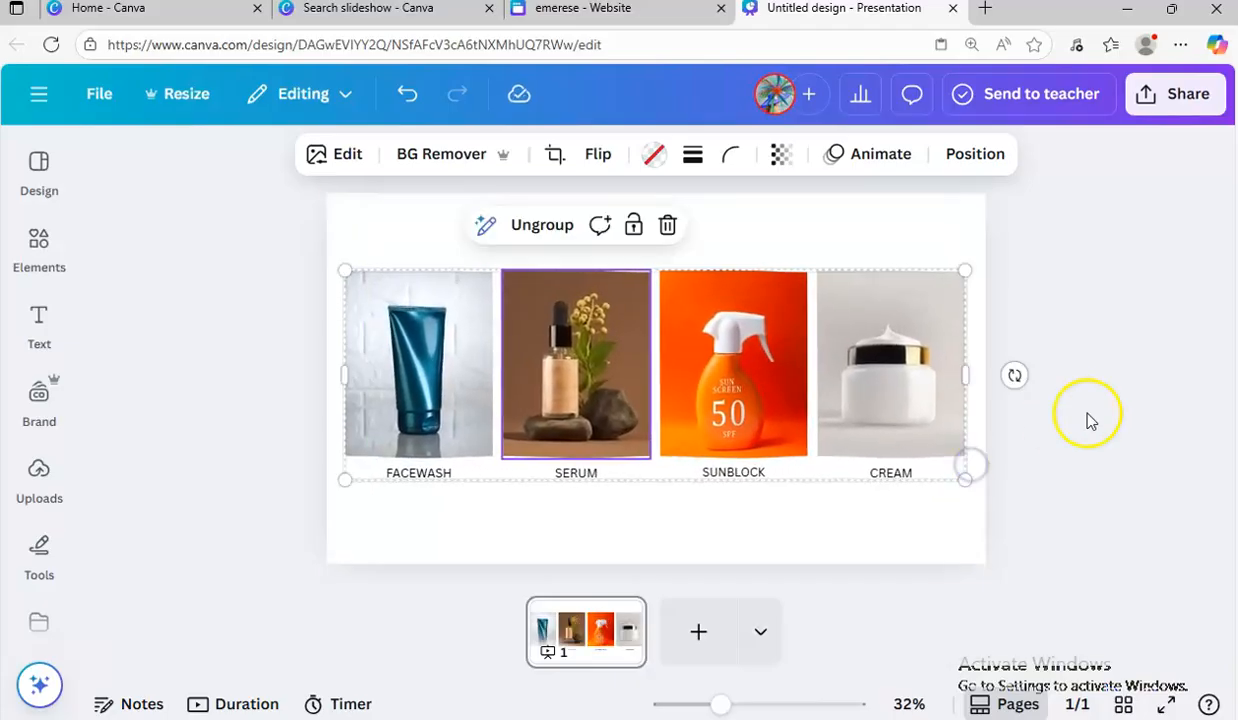
Add a second page and paste the product group onto it, enlarged to nearly the full page width
click(693, 636)
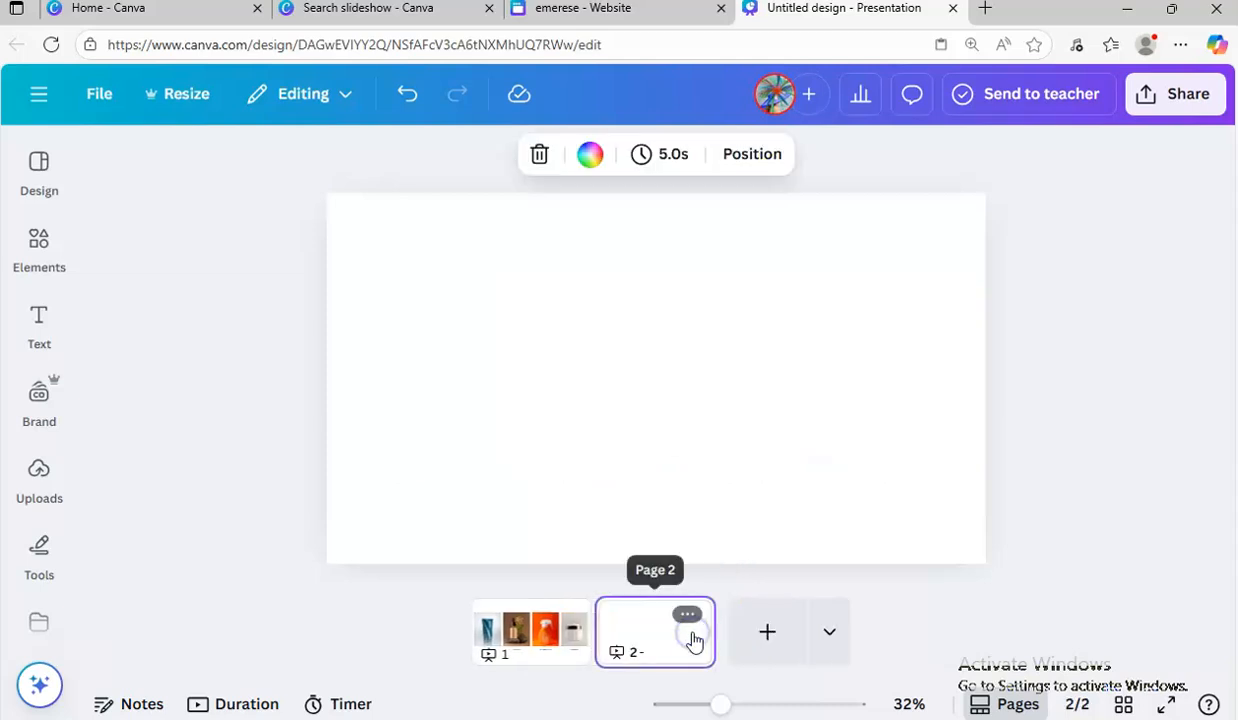
right_click(545, 323)
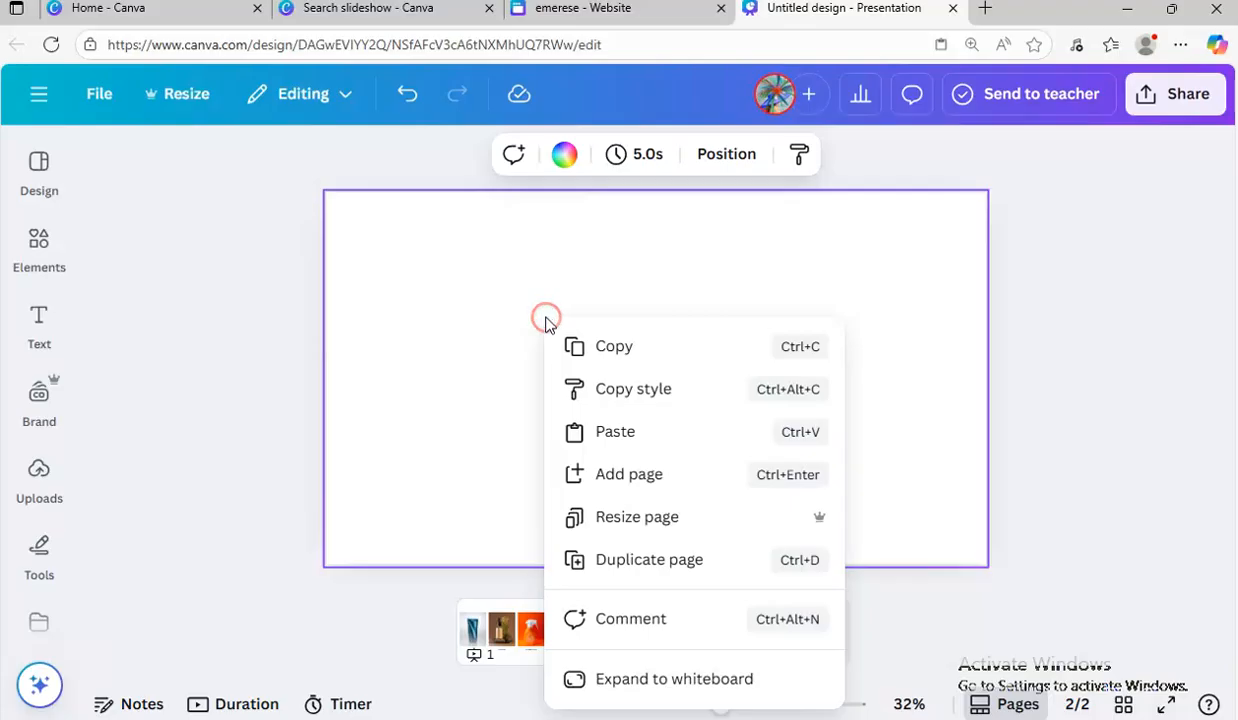
click(615, 431)
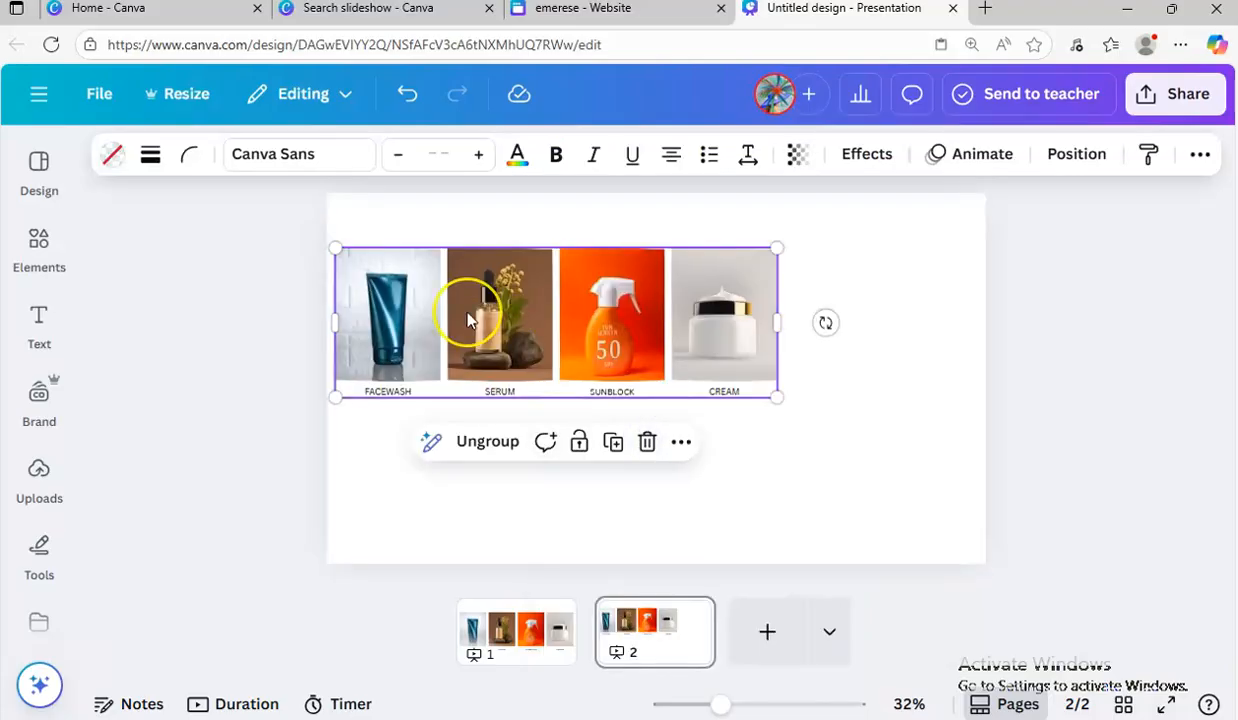
mouse_move(469, 321)
mouse_down()
mouse_move(641, 331)
mouse_move(543, 330)
mouse_move(470, 311)
mouse_up()
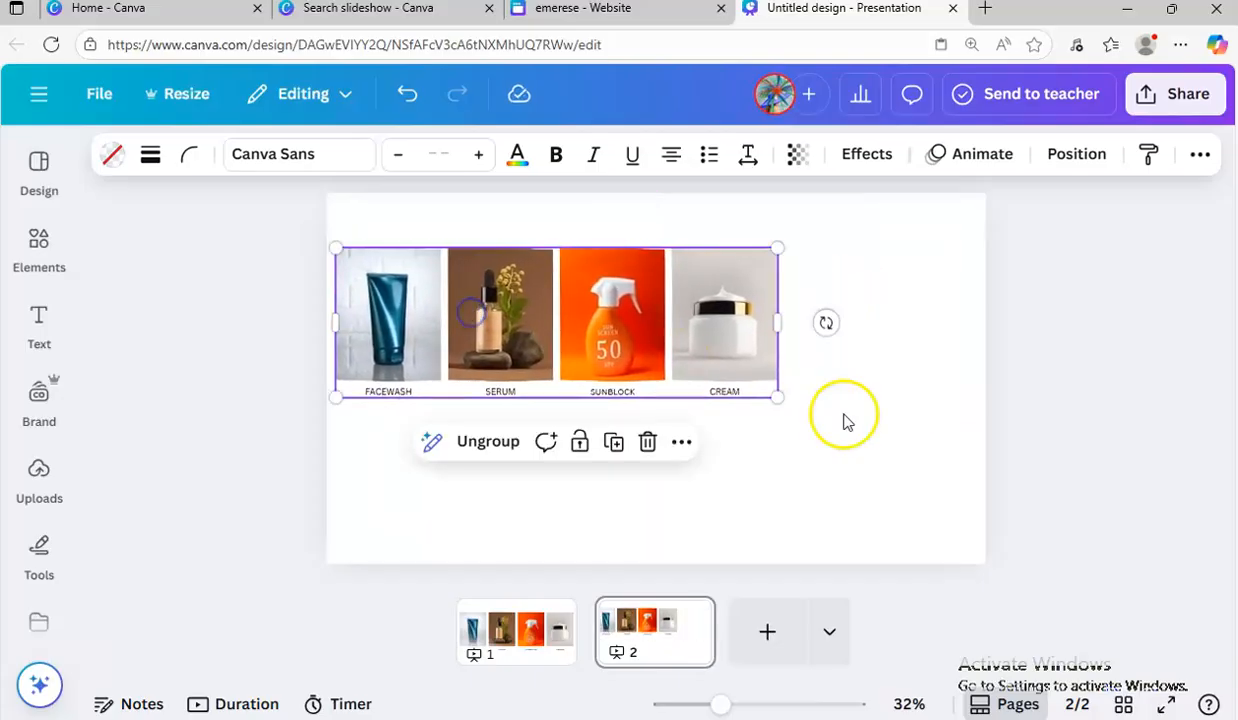
drag(787, 407, 968, 499)
Add a text box reading "page 2" to page 2 and move it into the empty space below the product names
click(35, 340)
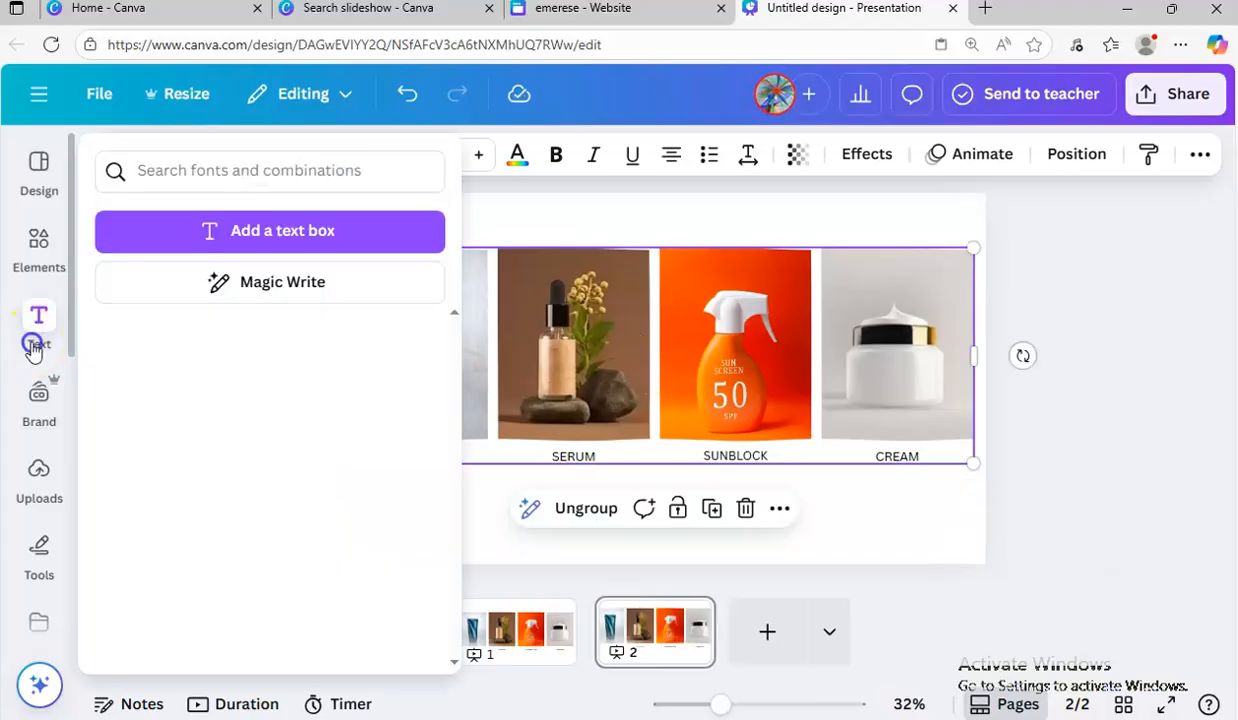
click(272, 224)
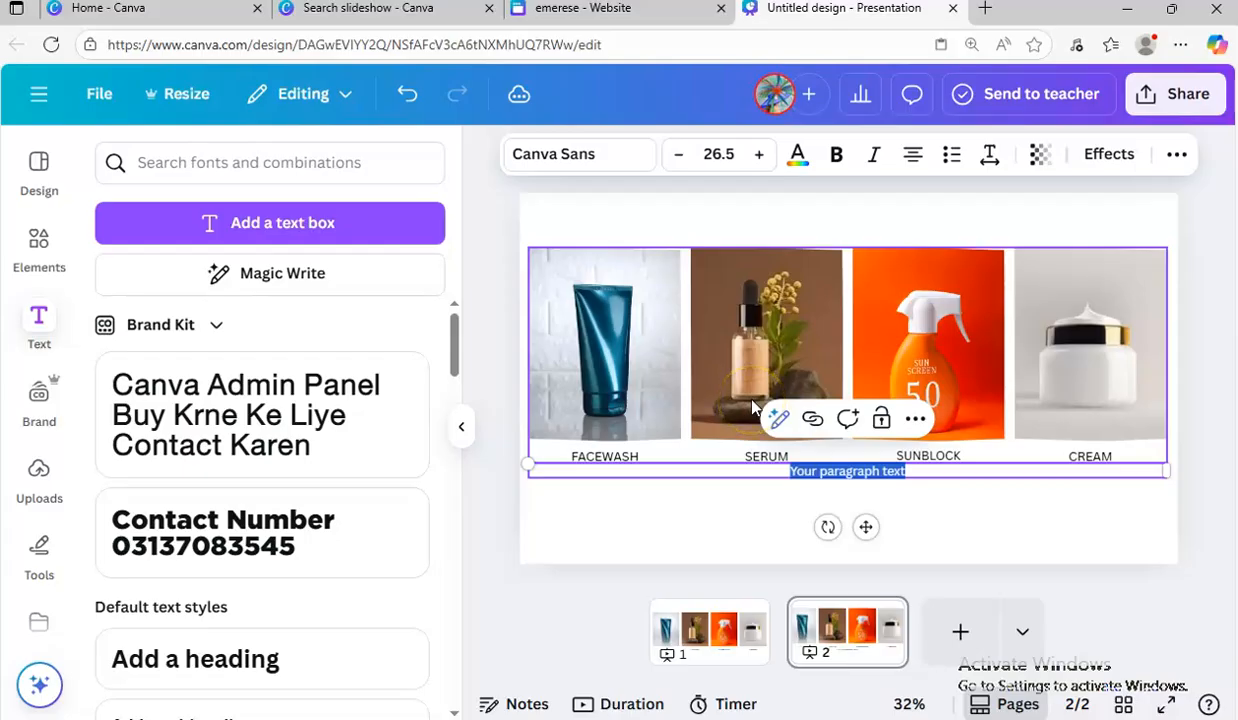
text(page 2)
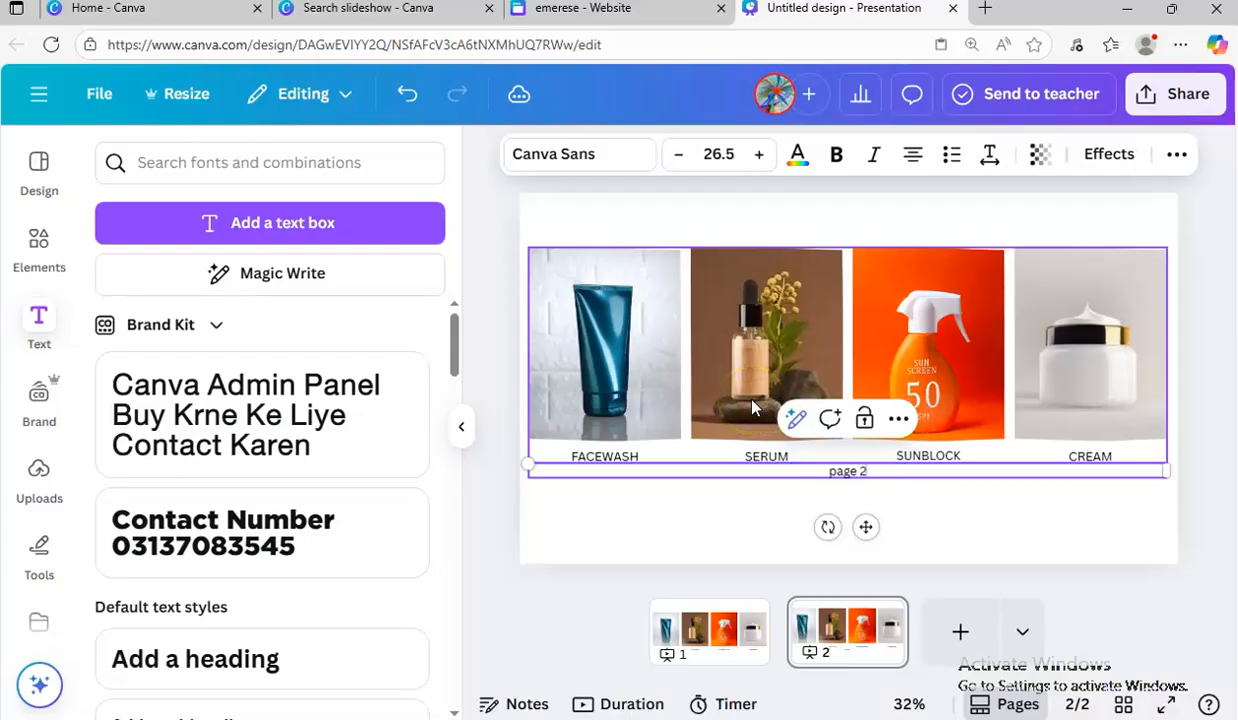
drag(866, 527, 868, 566)
Add a text box reading "page 1" to page 1 and place it centred below the product names
click(748, 643)
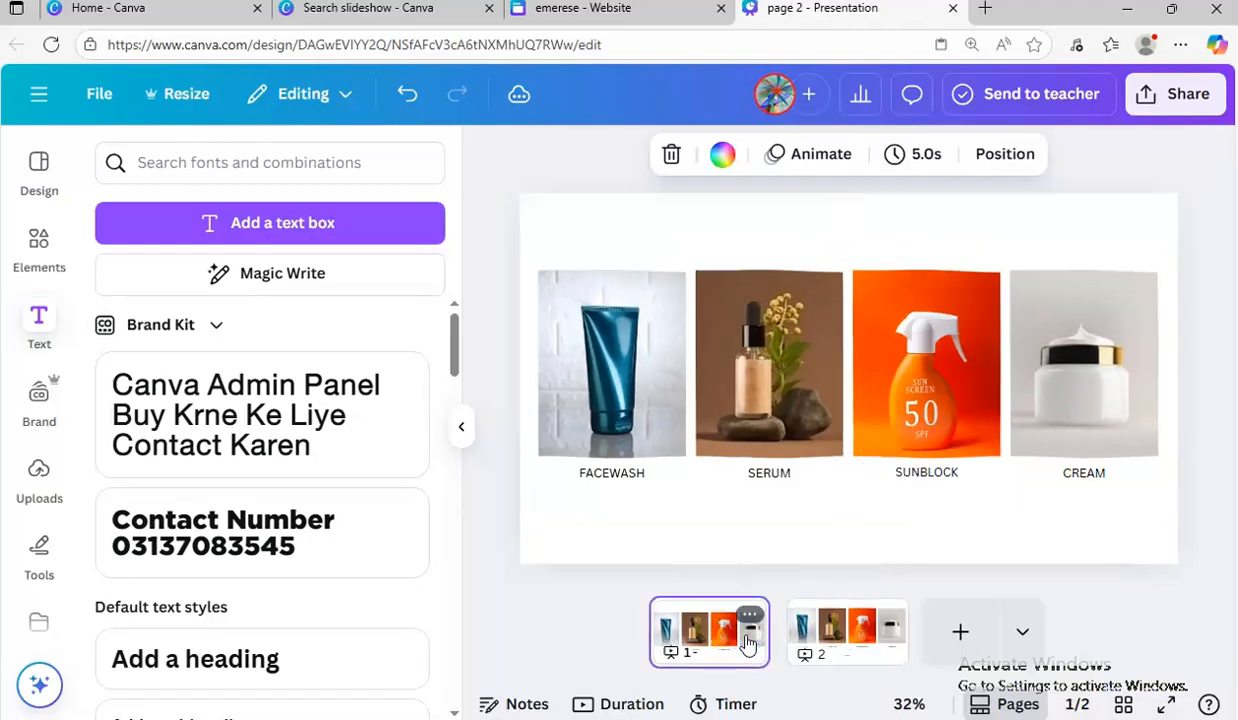
click(296, 221)
text(page 1)
drag(869, 436, 869, 592)
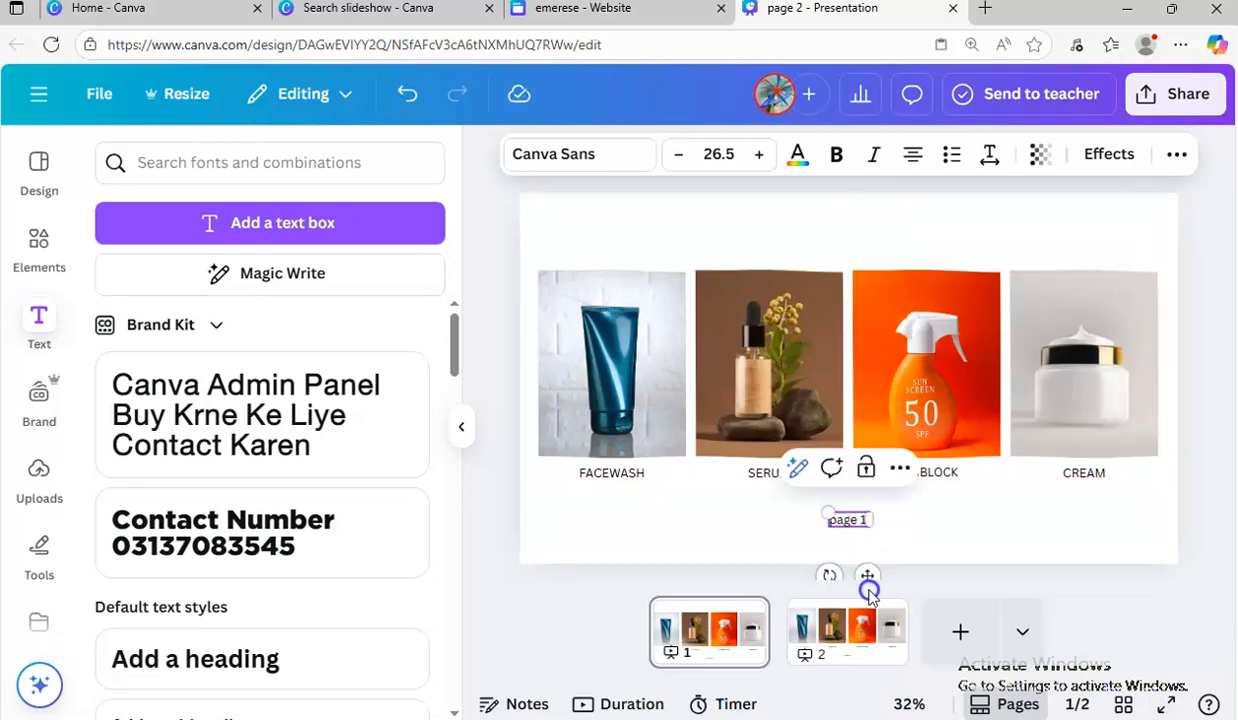
click(818, 611)
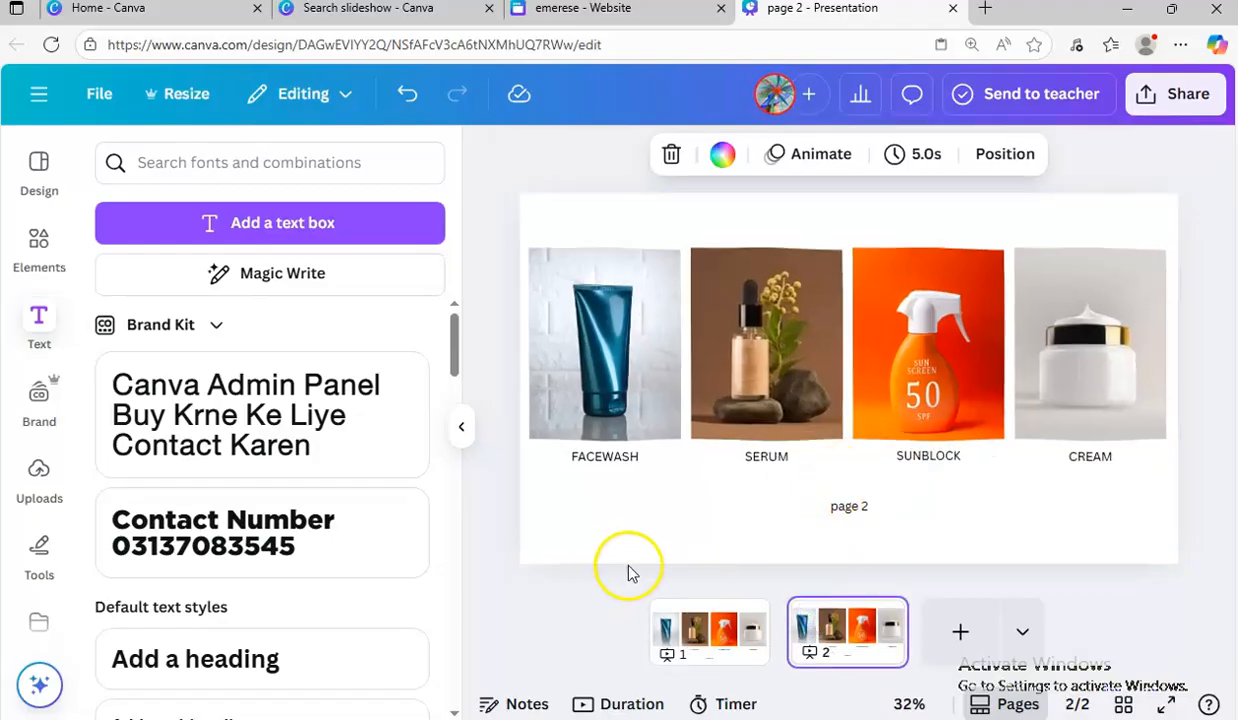
click(461, 427)
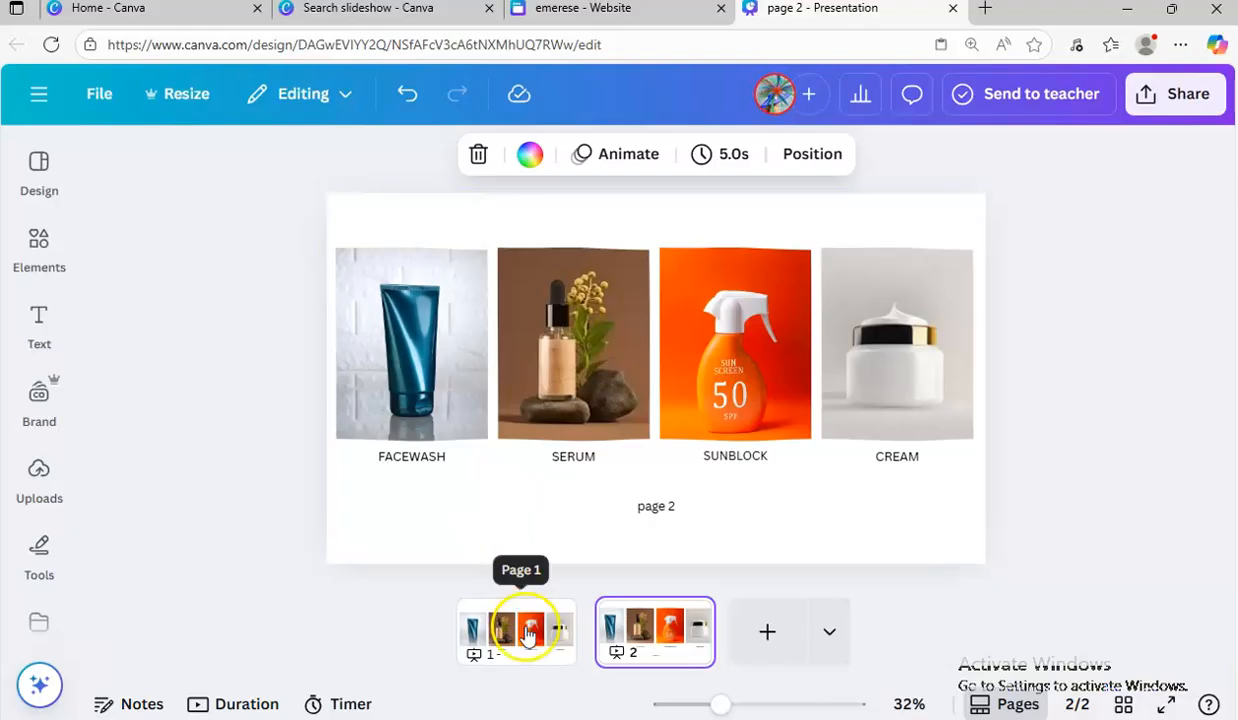
Add a Slide transition between pages 1 and 2 with the leftward direction
click(558, 630)
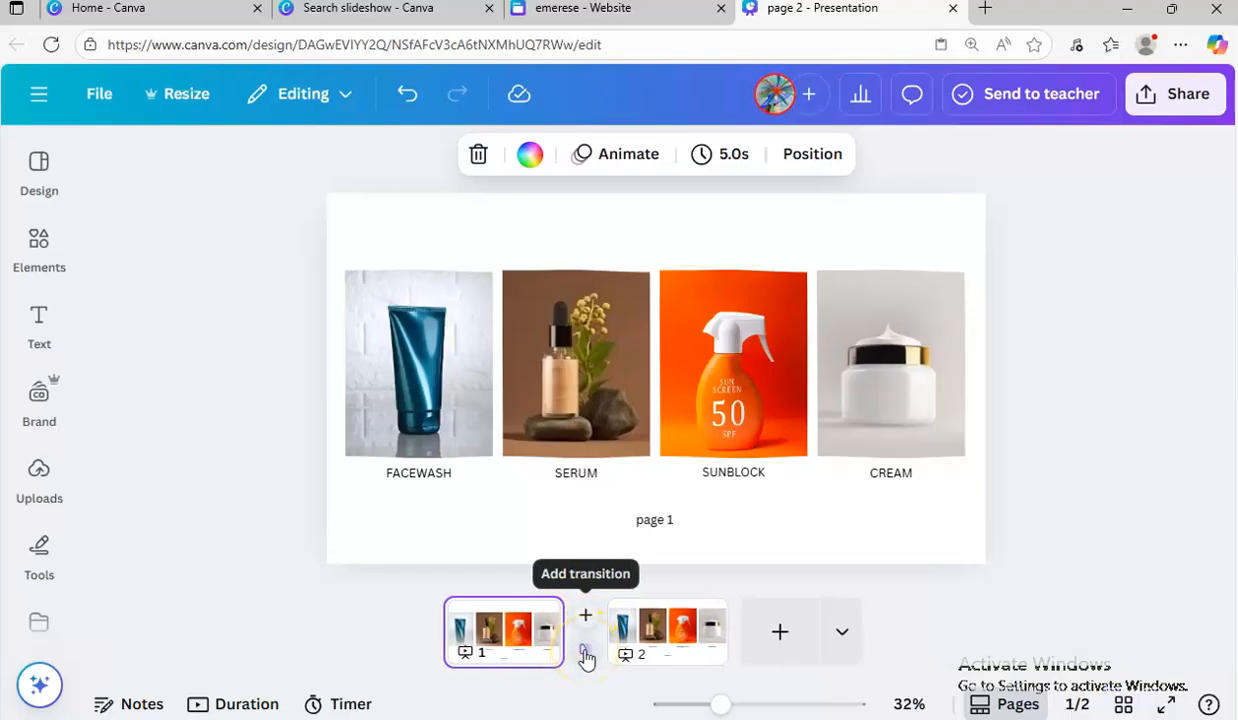
click(584, 655)
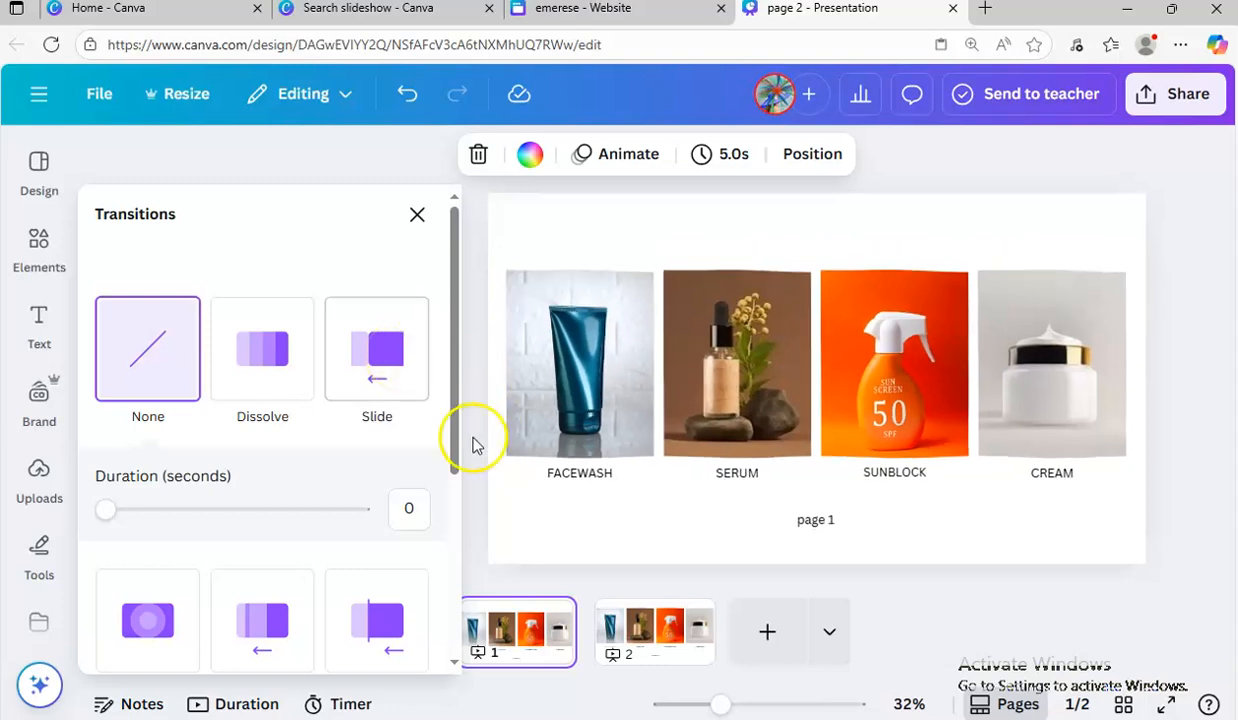
click(385, 375)
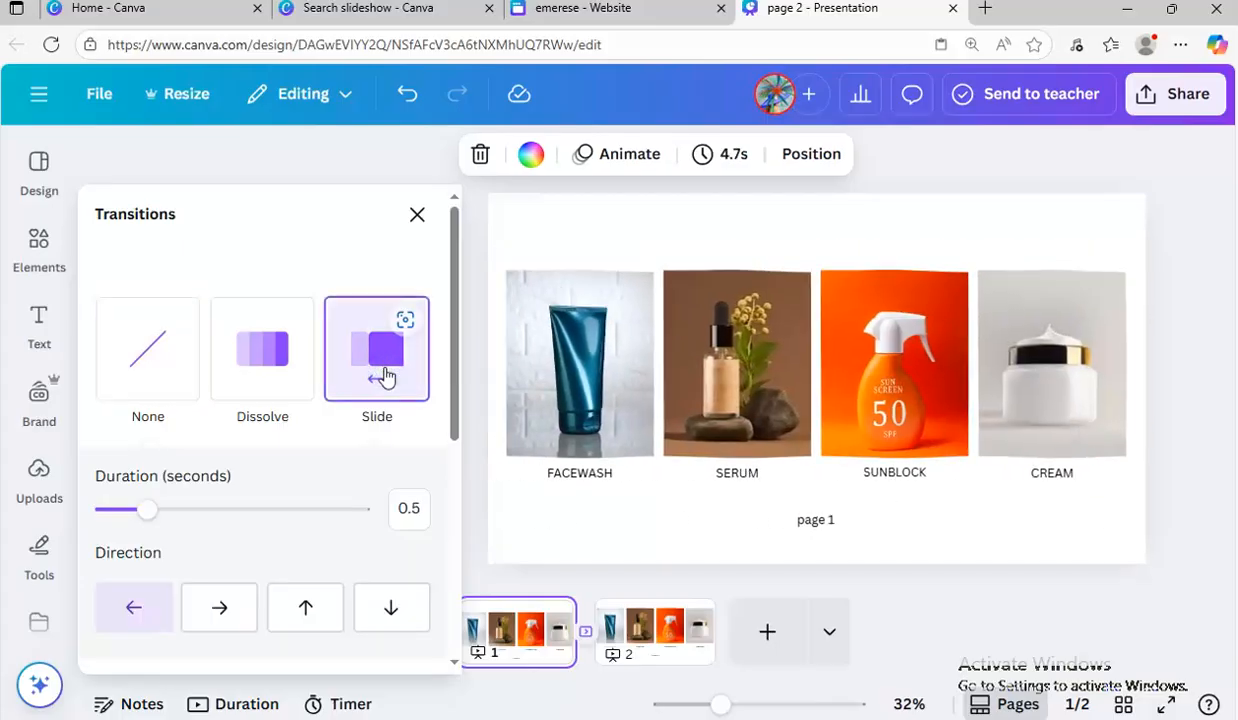
drag(452, 360, 453, 434)
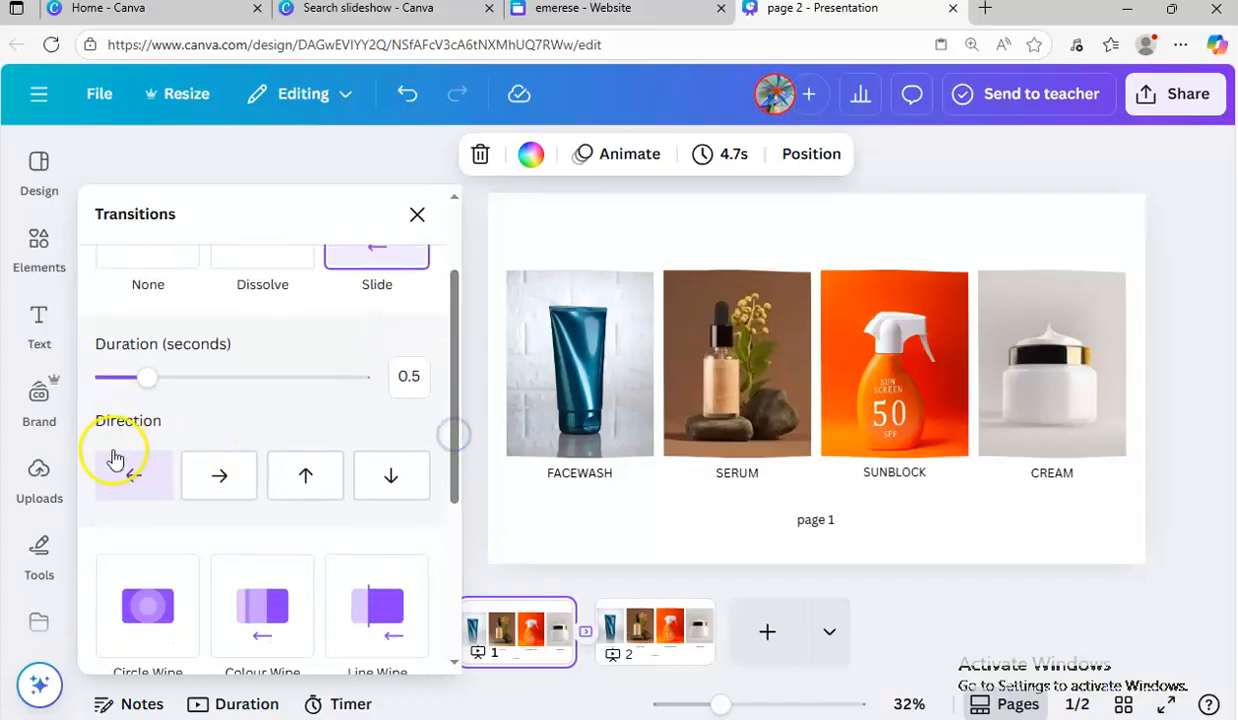
click(122, 483)
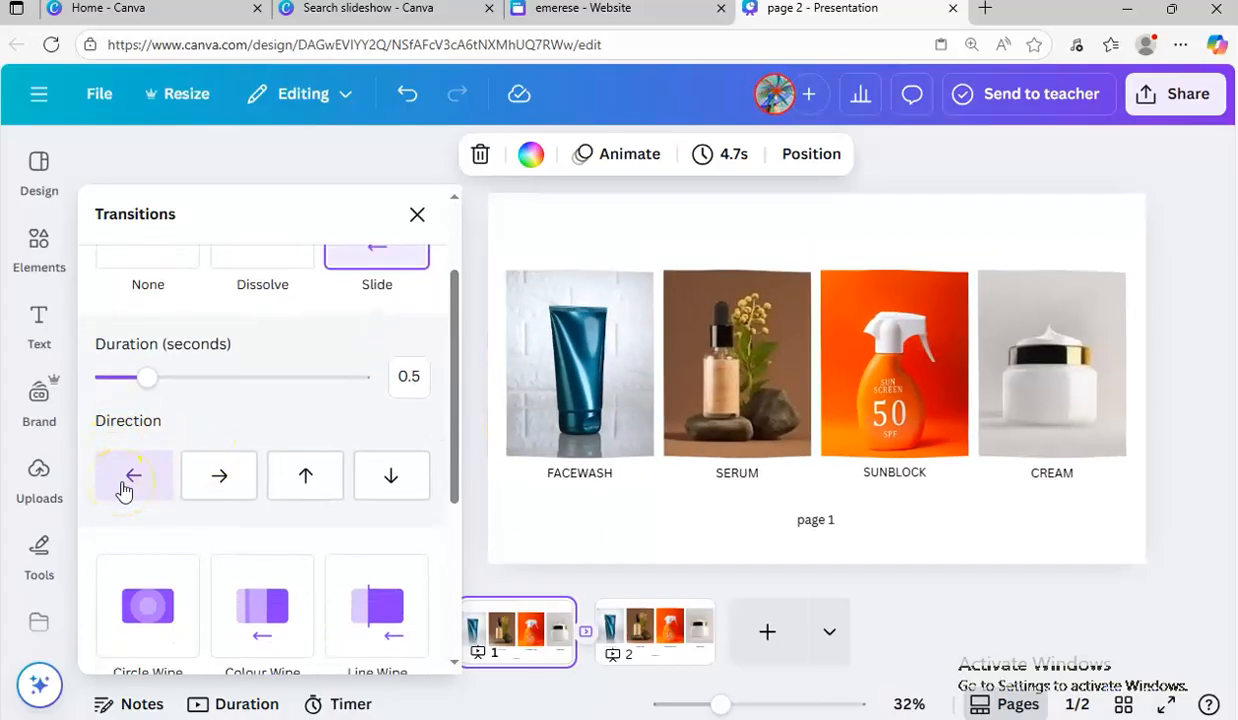
click(220, 478)
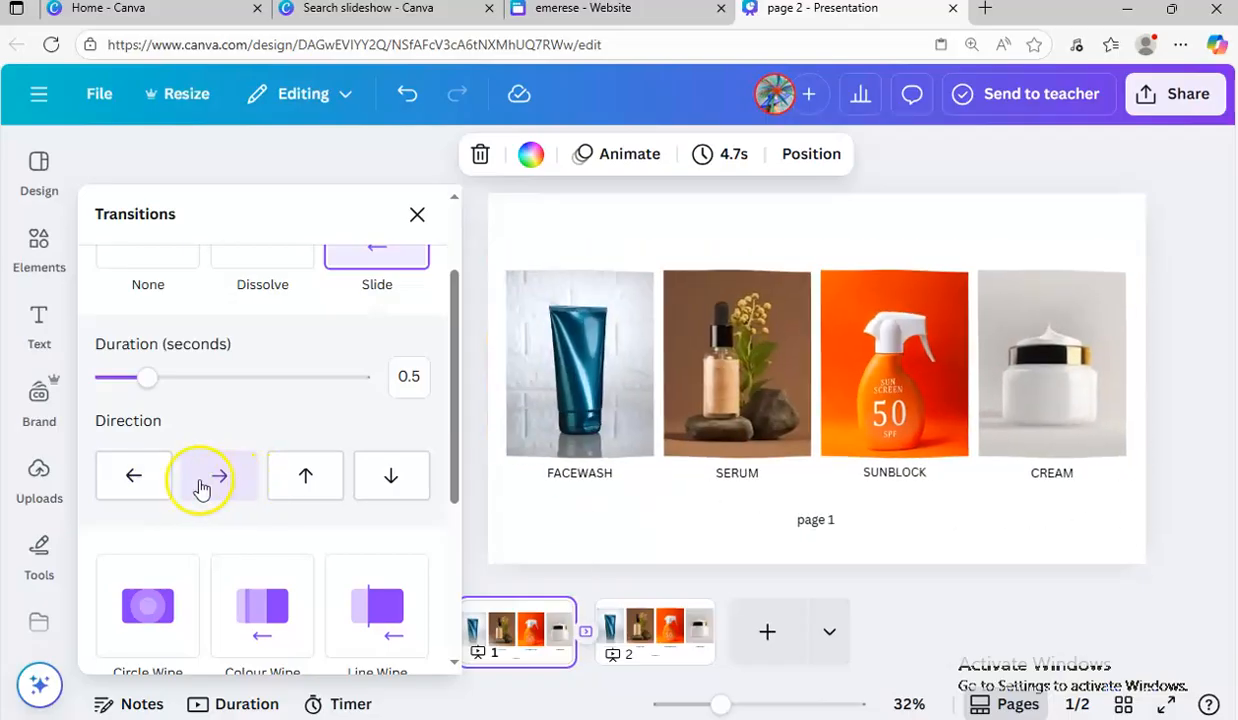
click(142, 483)
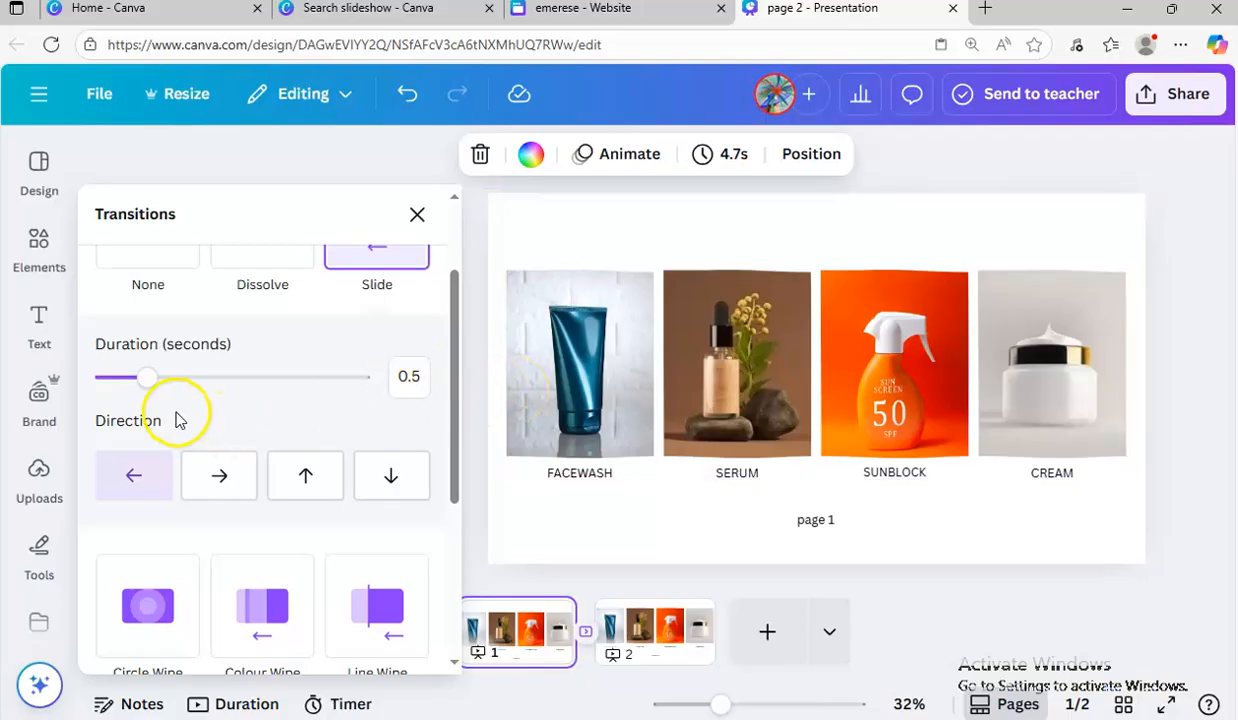
Set the Slide transition's duration to 0.9 seconds
drag(152, 382, 168, 388)
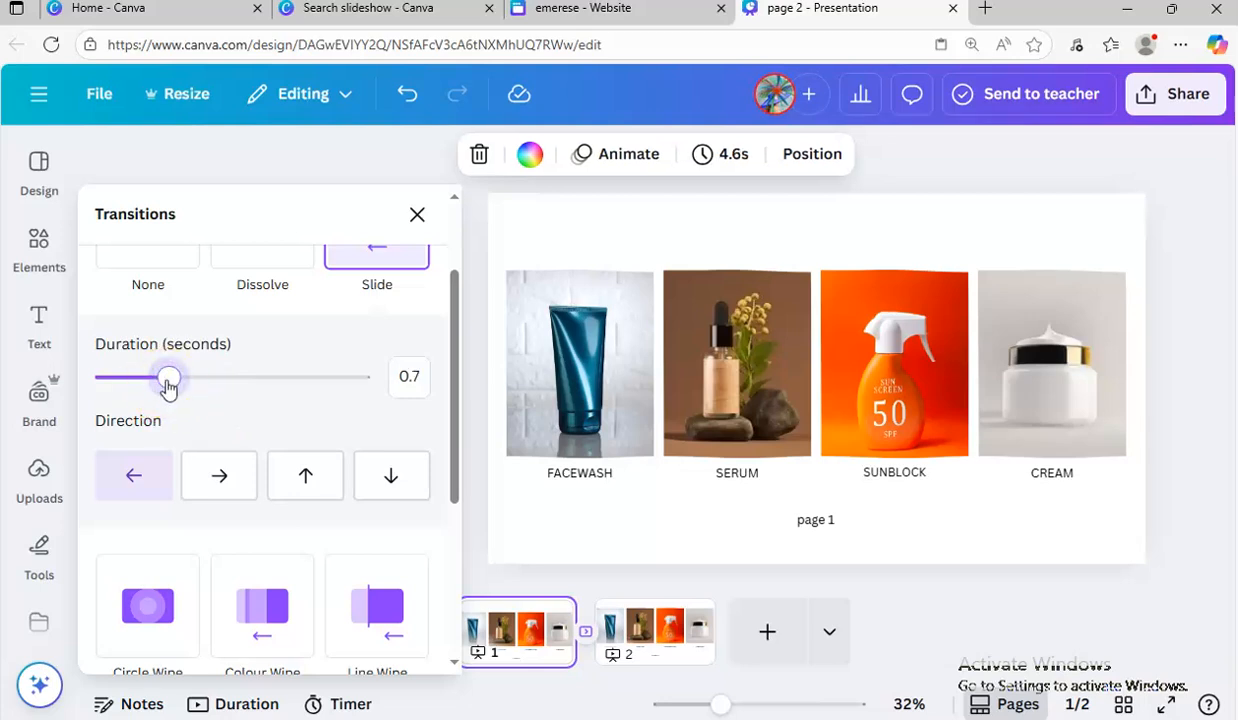
drag(185, 388, 189, 382)
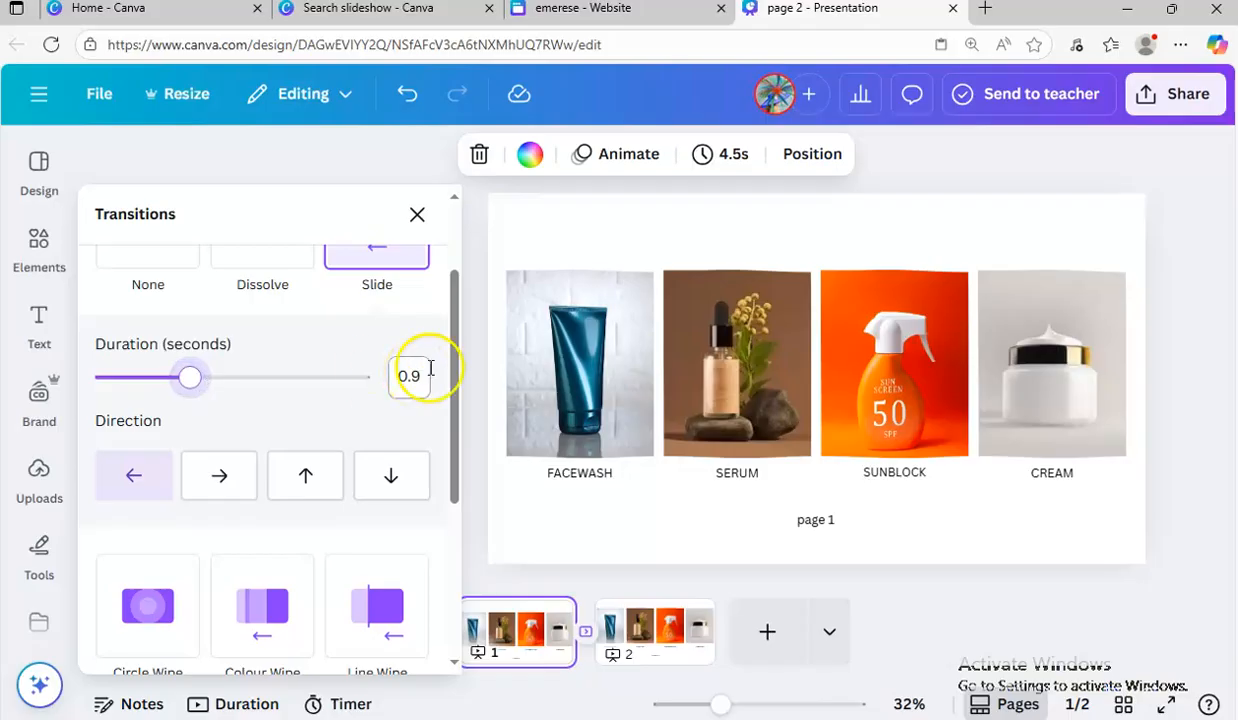
click(1017, 170)
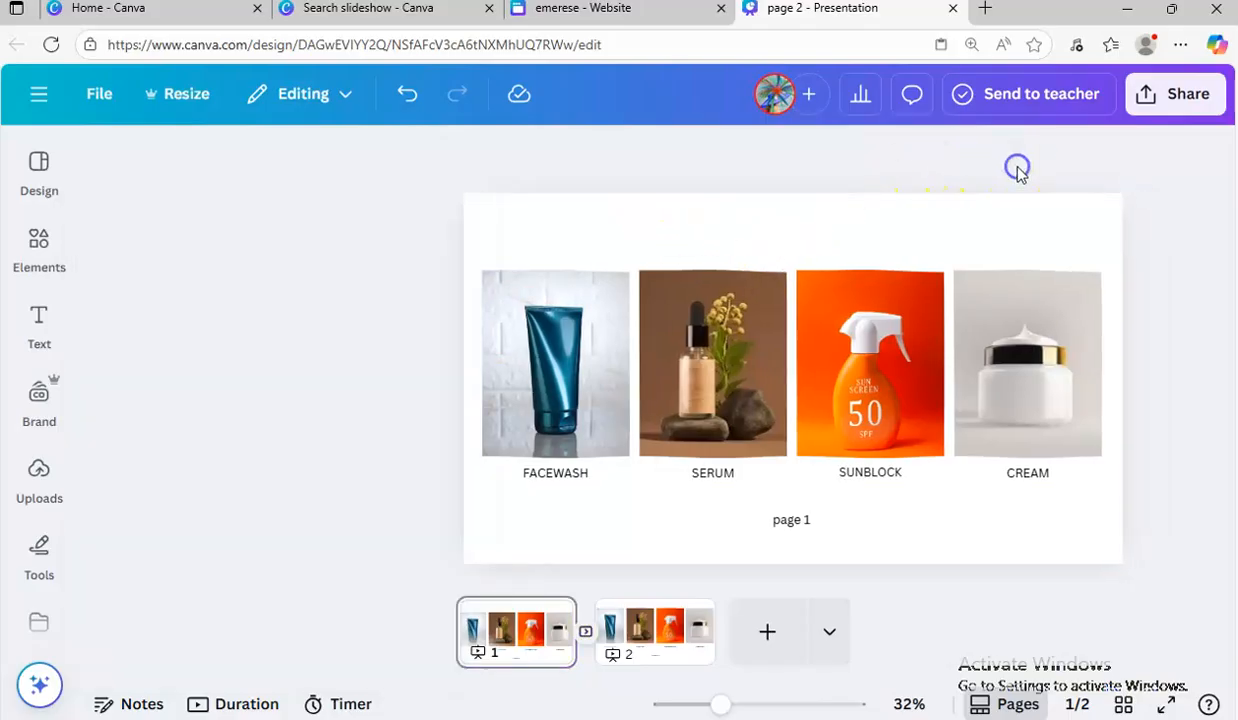
Preview the slideshow in full screen to check the page transition, and return to the editor
click(533, 610)
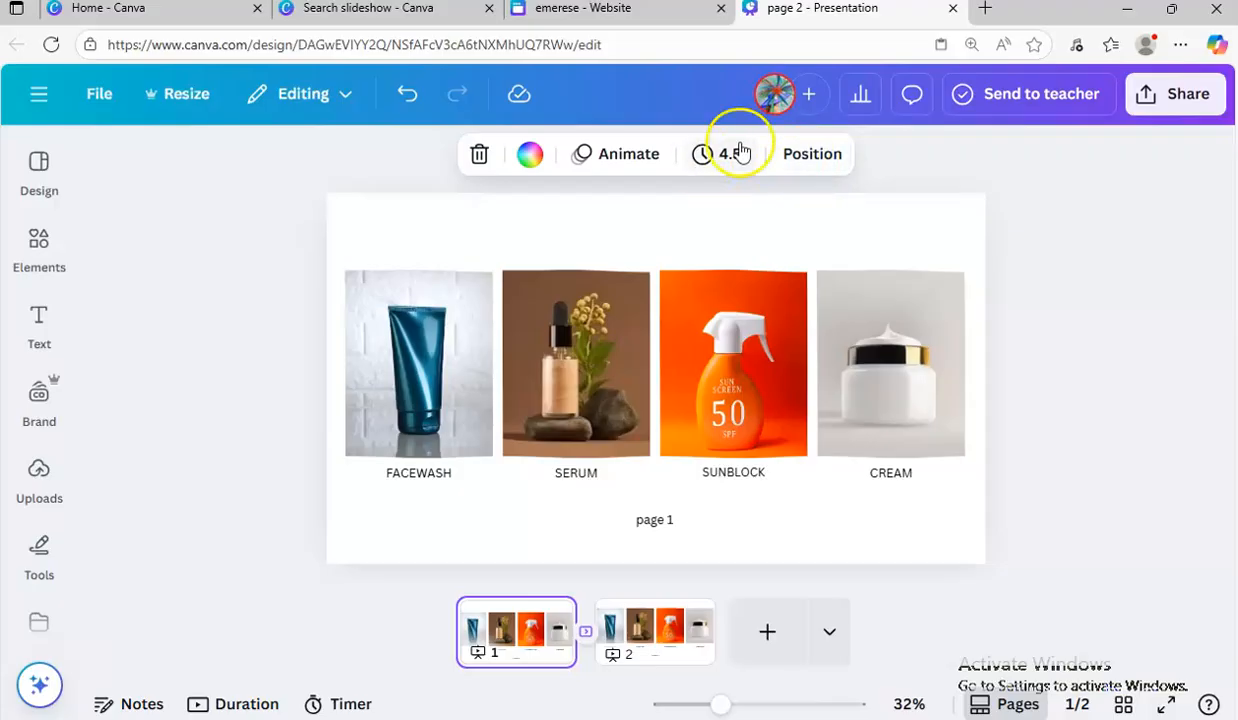
drag(1175, 221, 1237, 420)
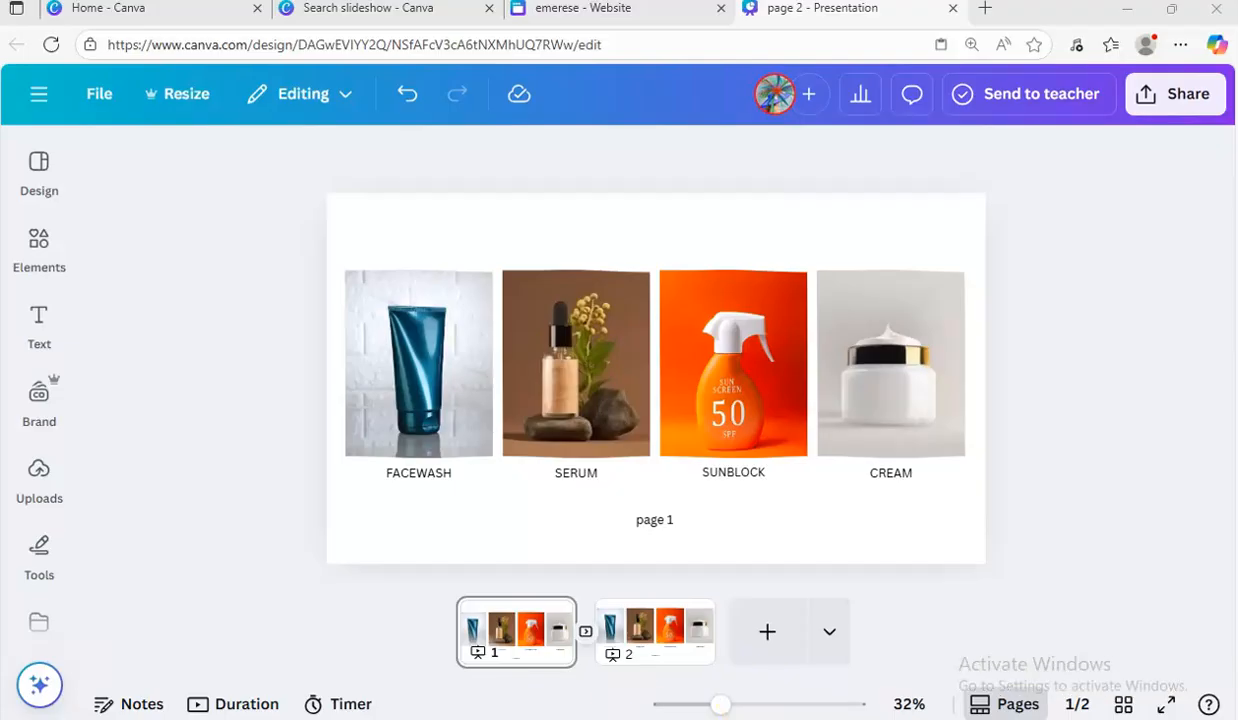
click(1166, 704)
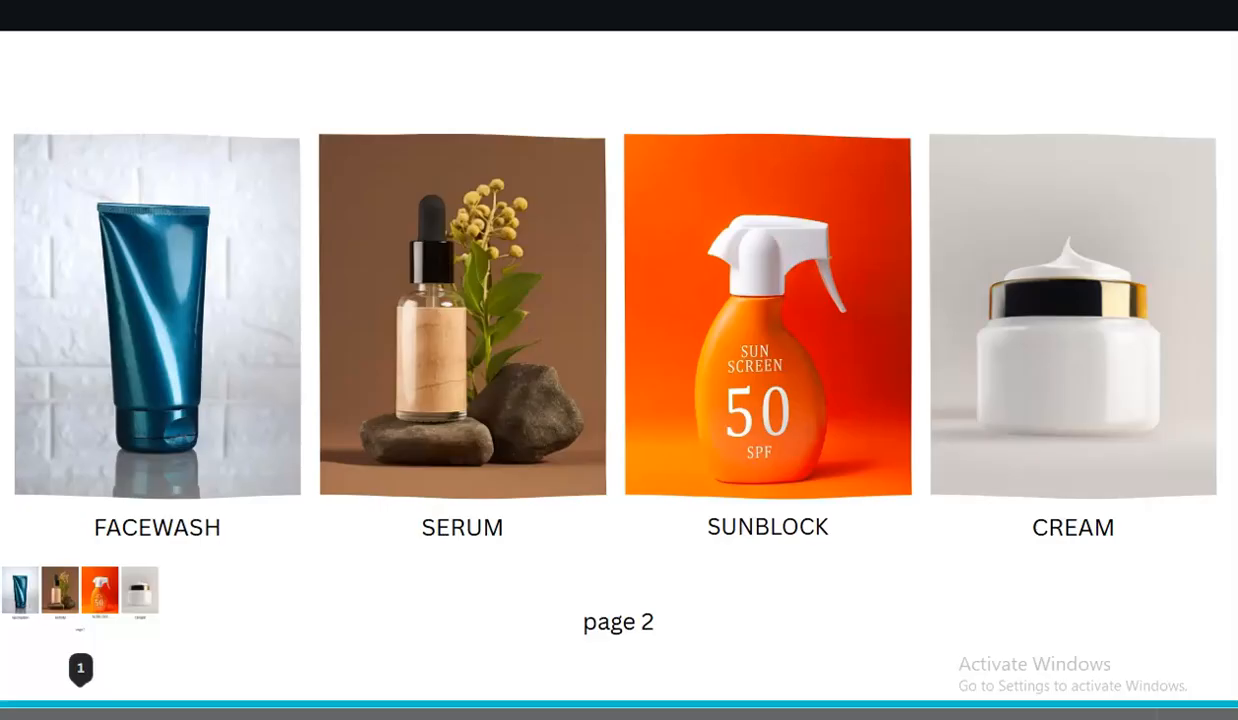
key(Escape)
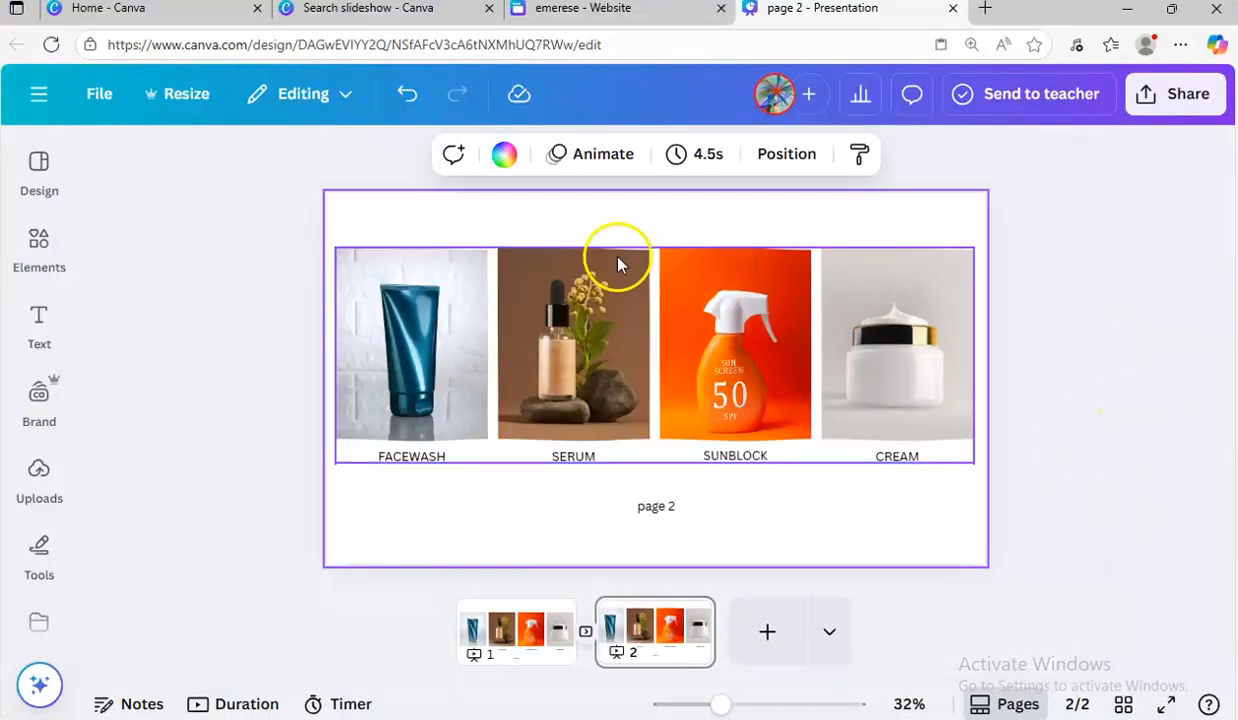
Set the page timing to 1.0 second and apply it to all pages
click(701, 155)
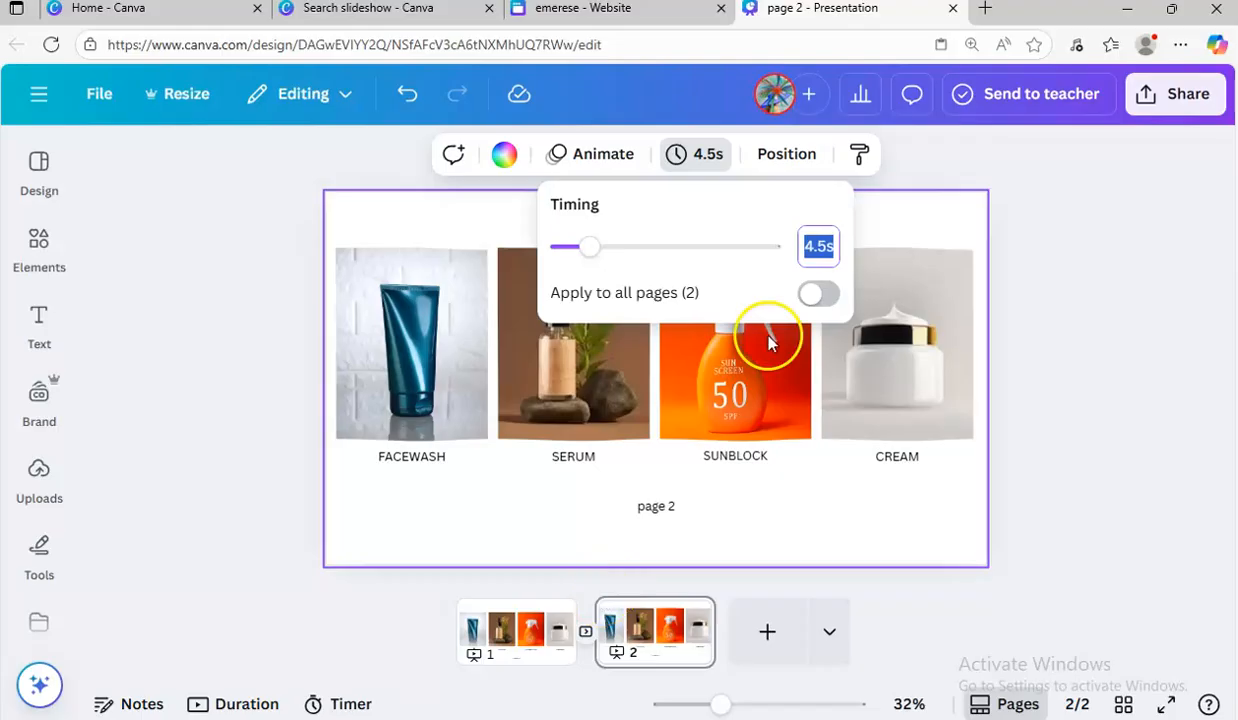
drag(588, 250, 567, 260)
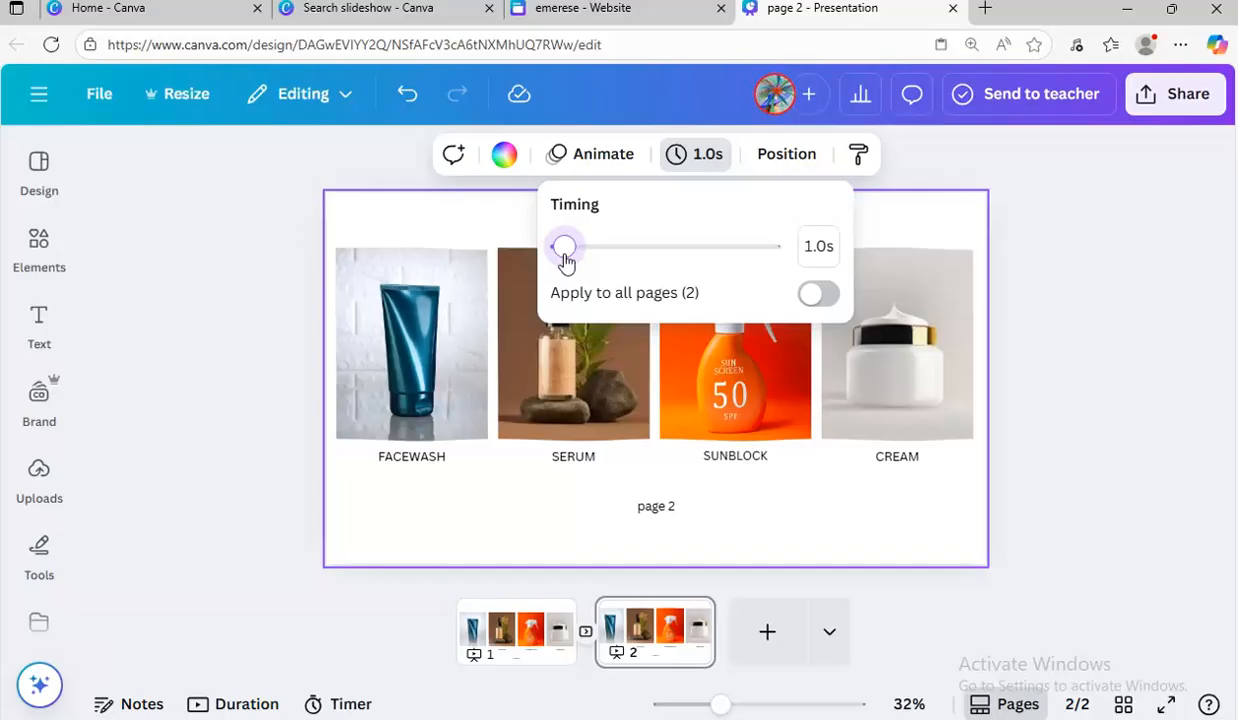
click(822, 296)
click(820, 295)
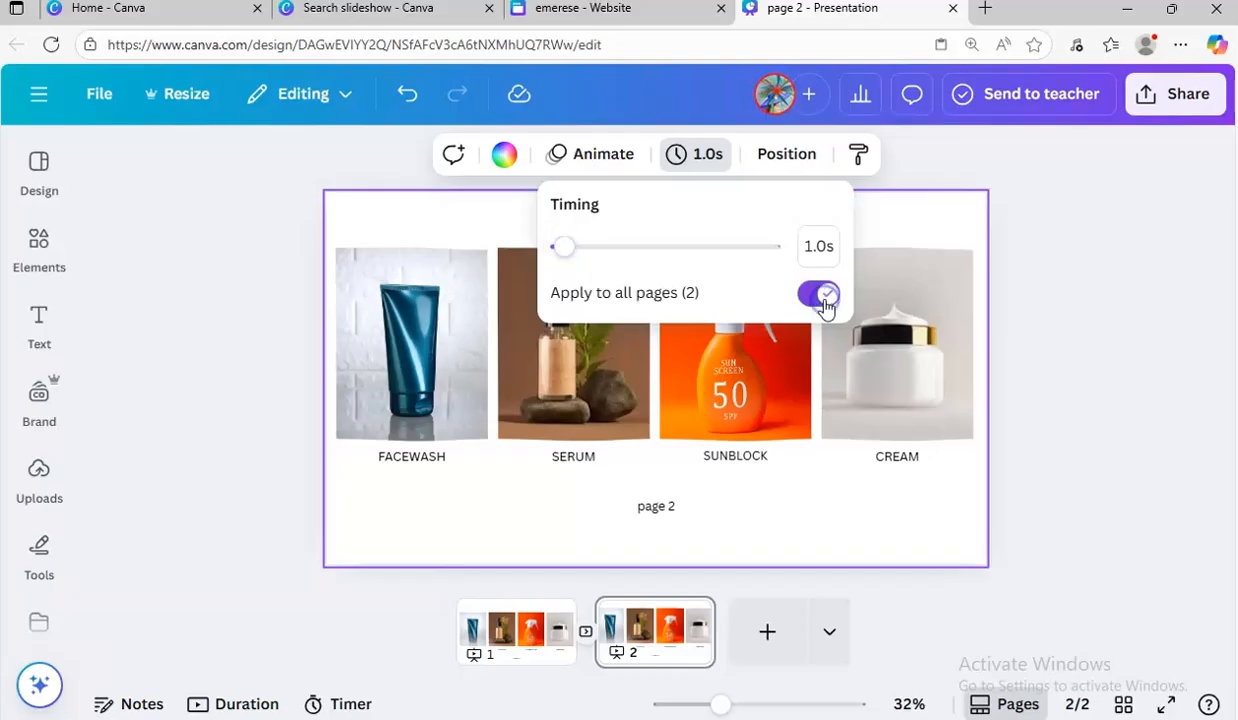
click(1046, 303)
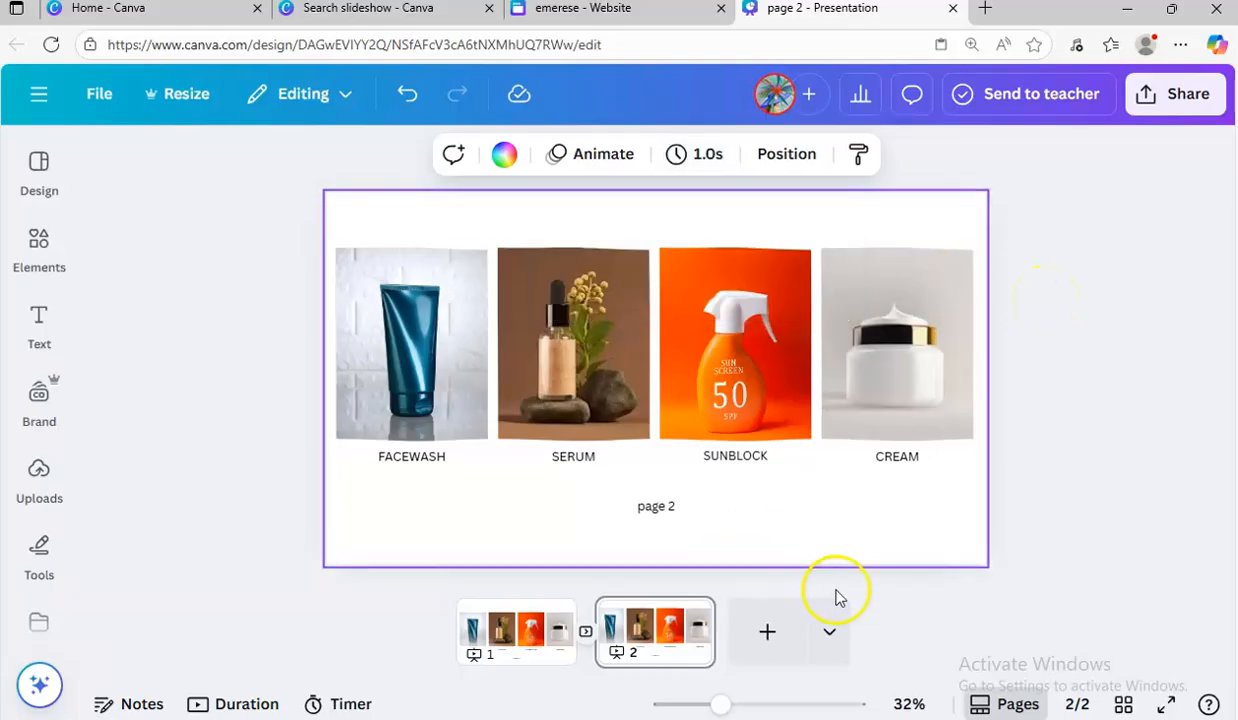
click(917, 580)
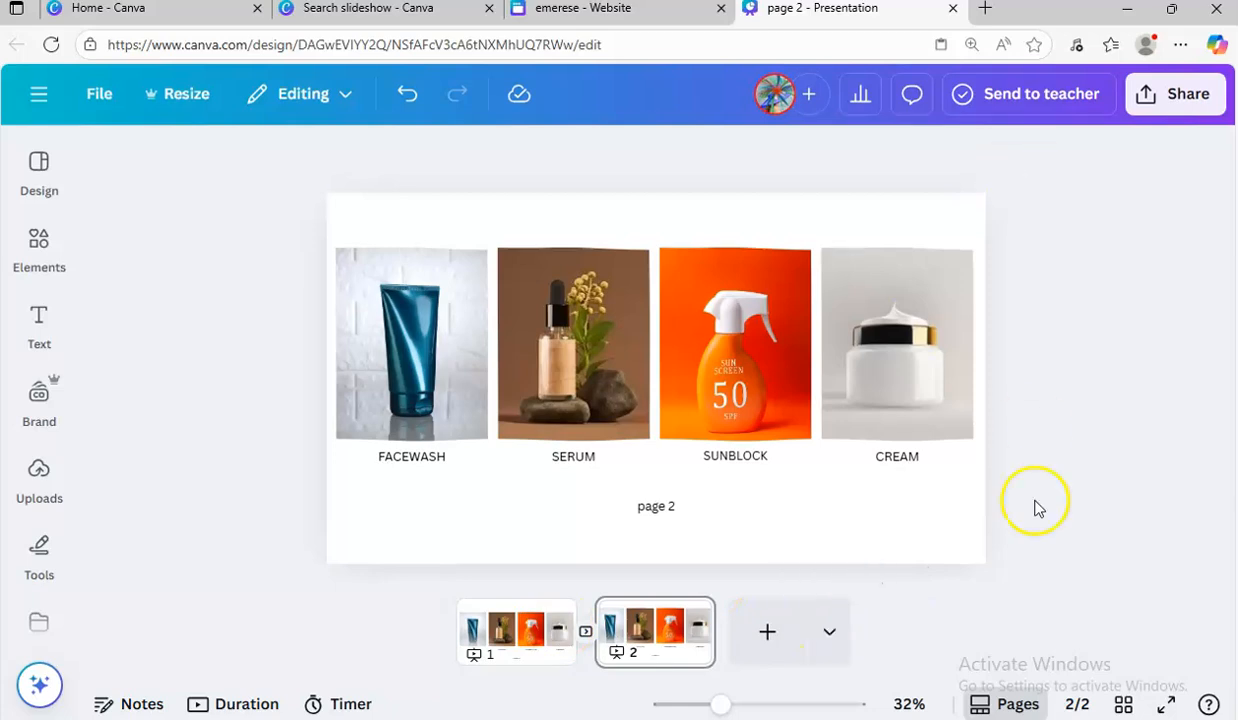
Preview the slideshow in full screen again, going back to page 1 and forward to page 2, and exit
click(1166, 704)
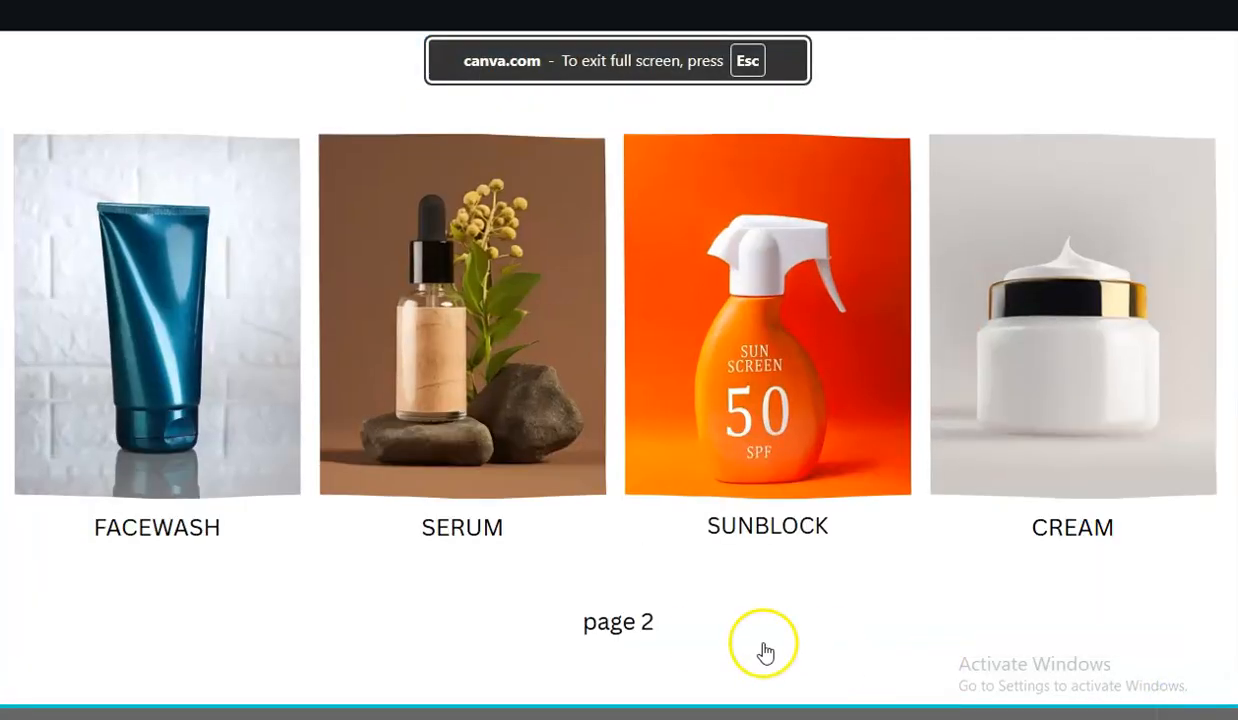
click(707, 640)
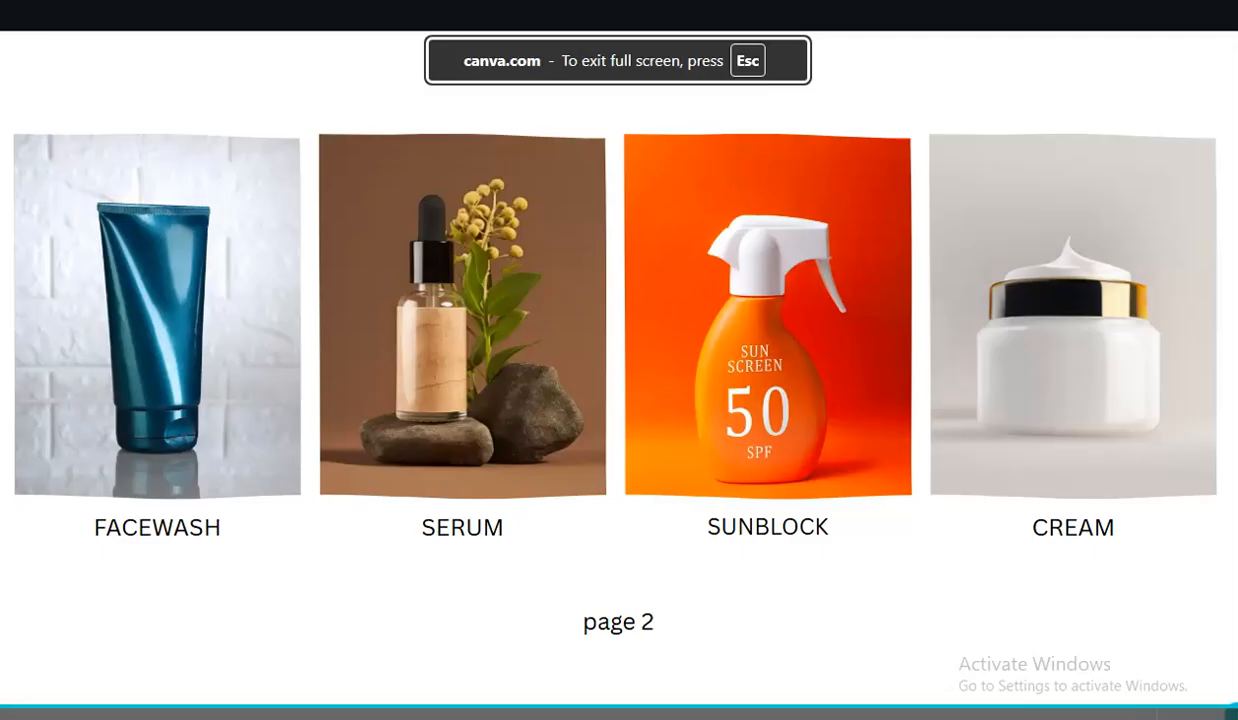
key(Left)
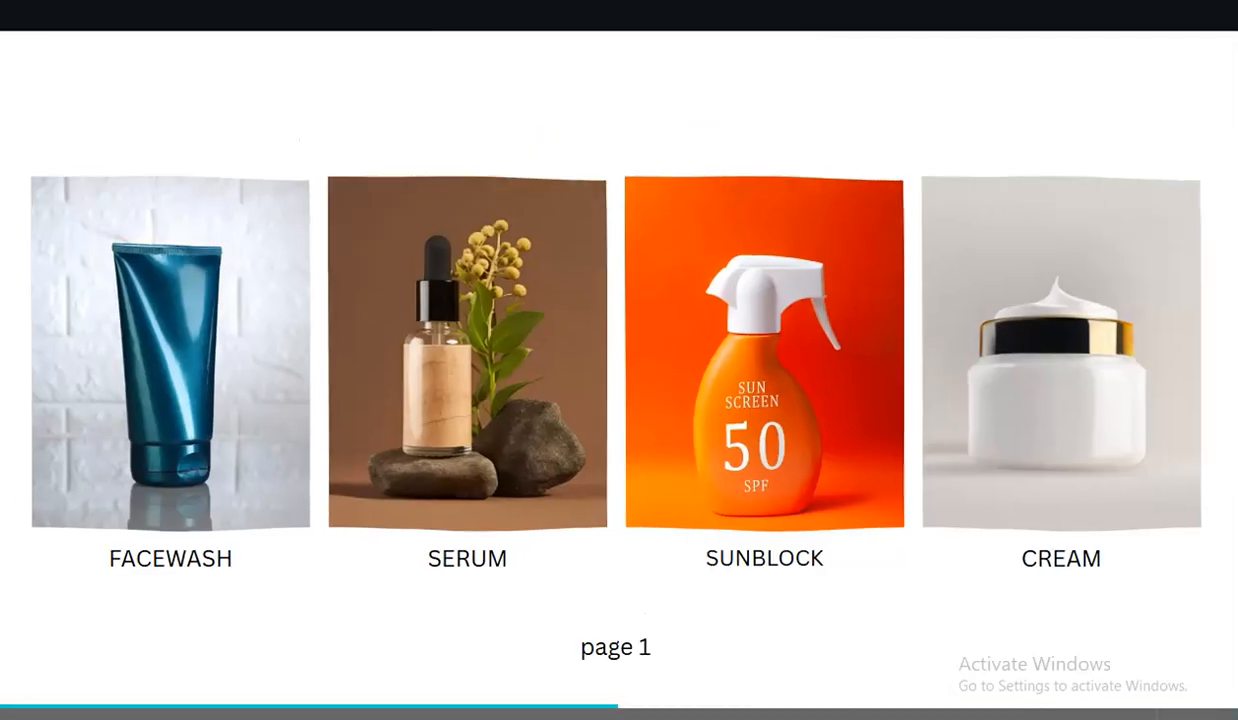
key(Right)
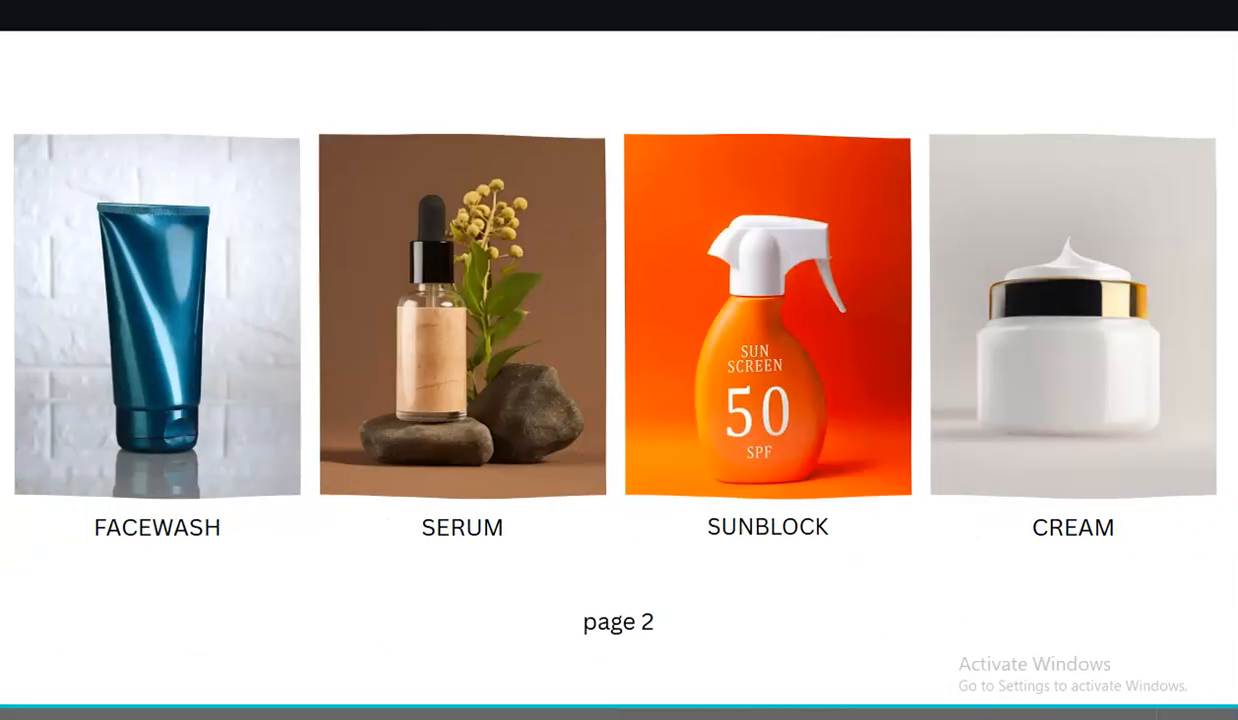
key(Escape)
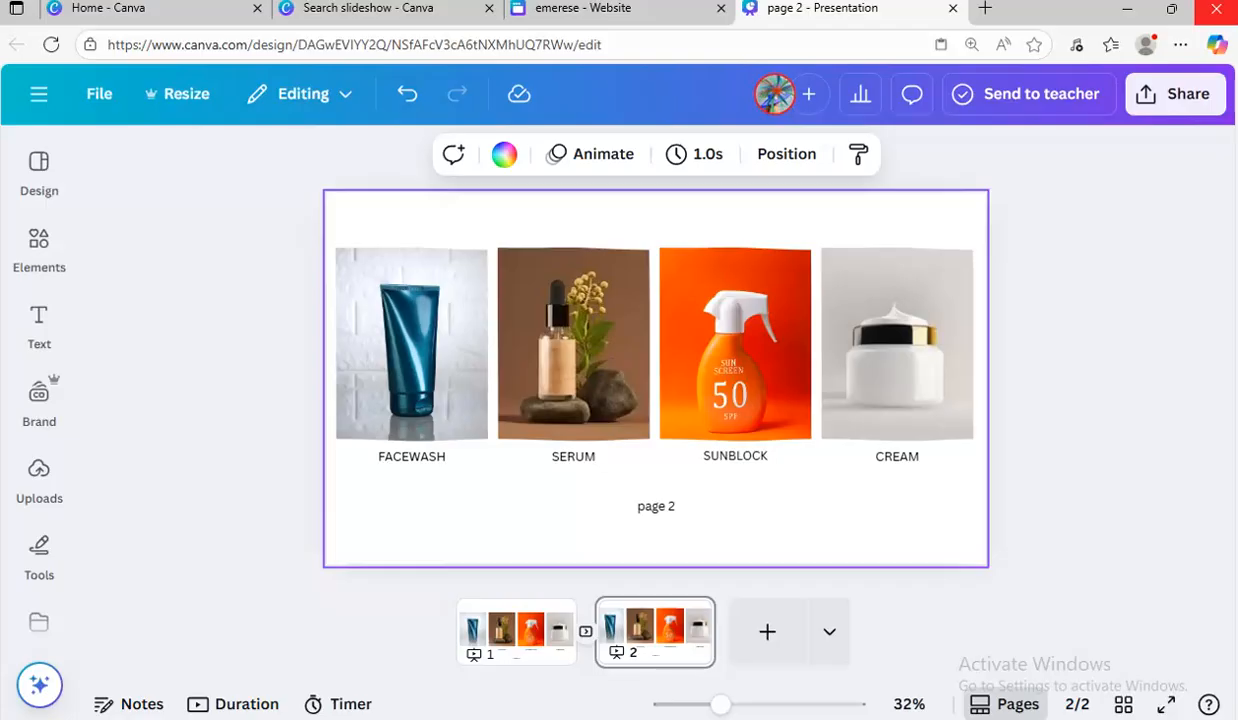
Download pages 1–2 of the presentation as an MP4 video
click(1175, 97)
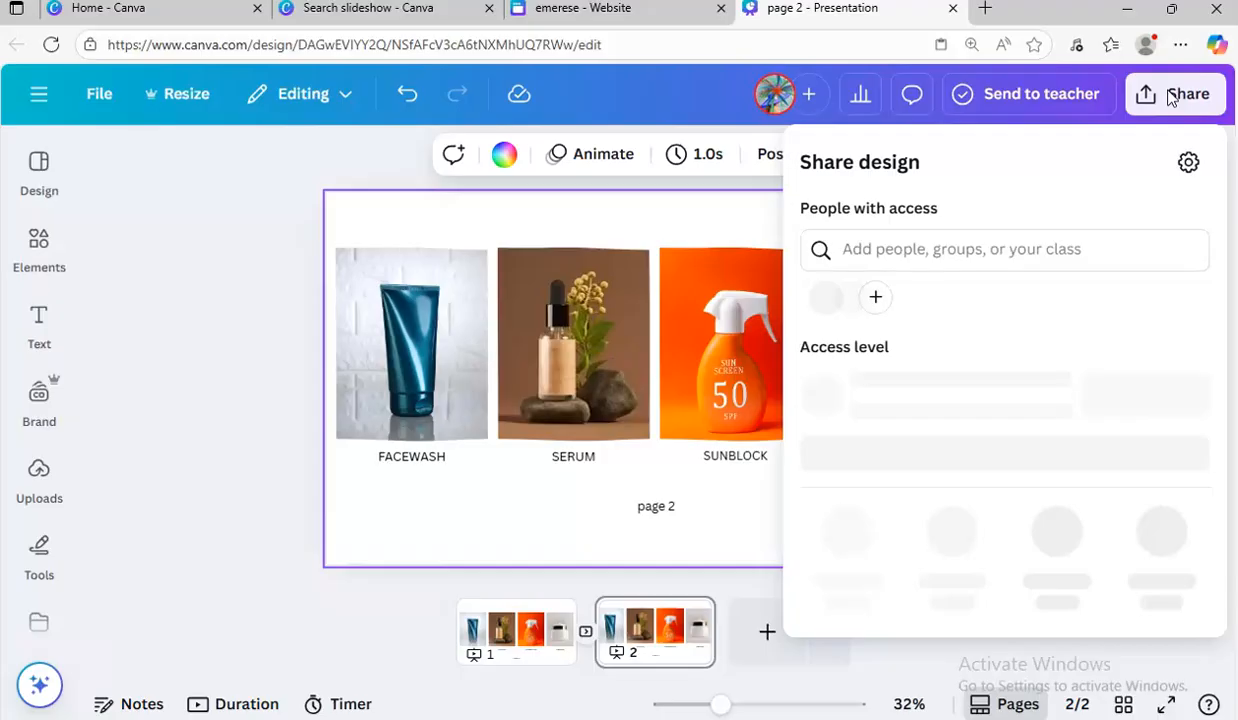
click(1172, 95)
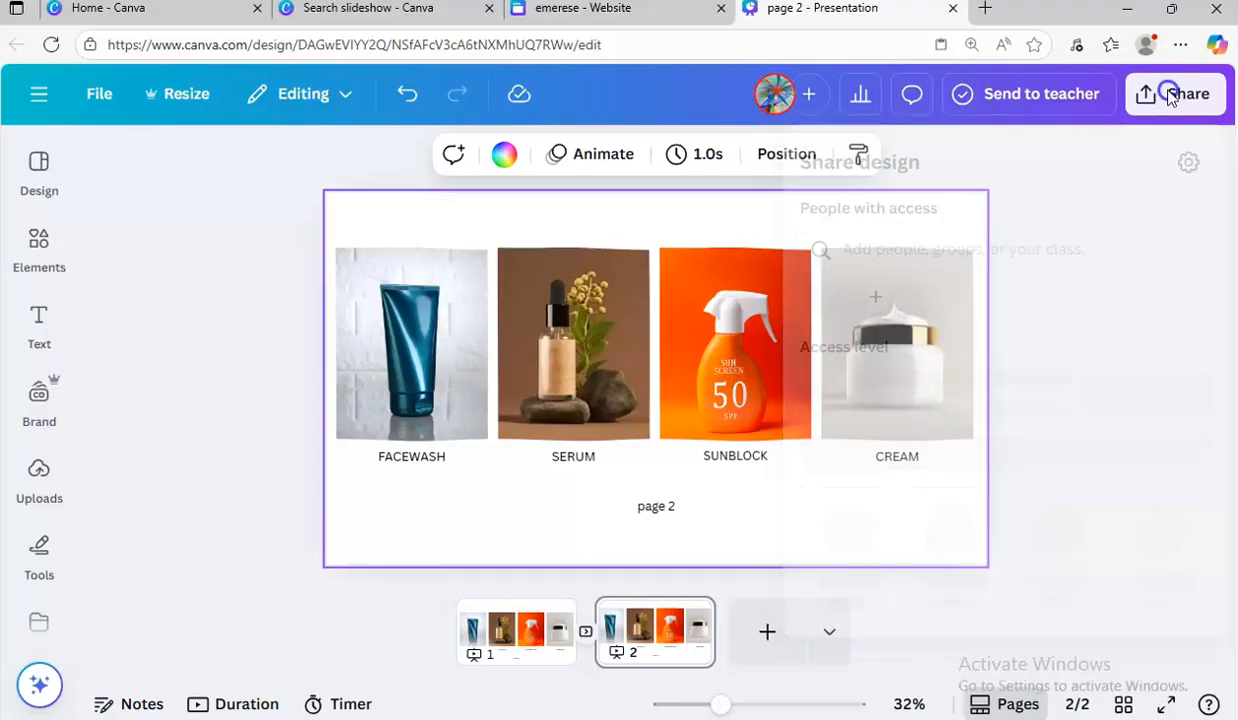
click(1172, 95)
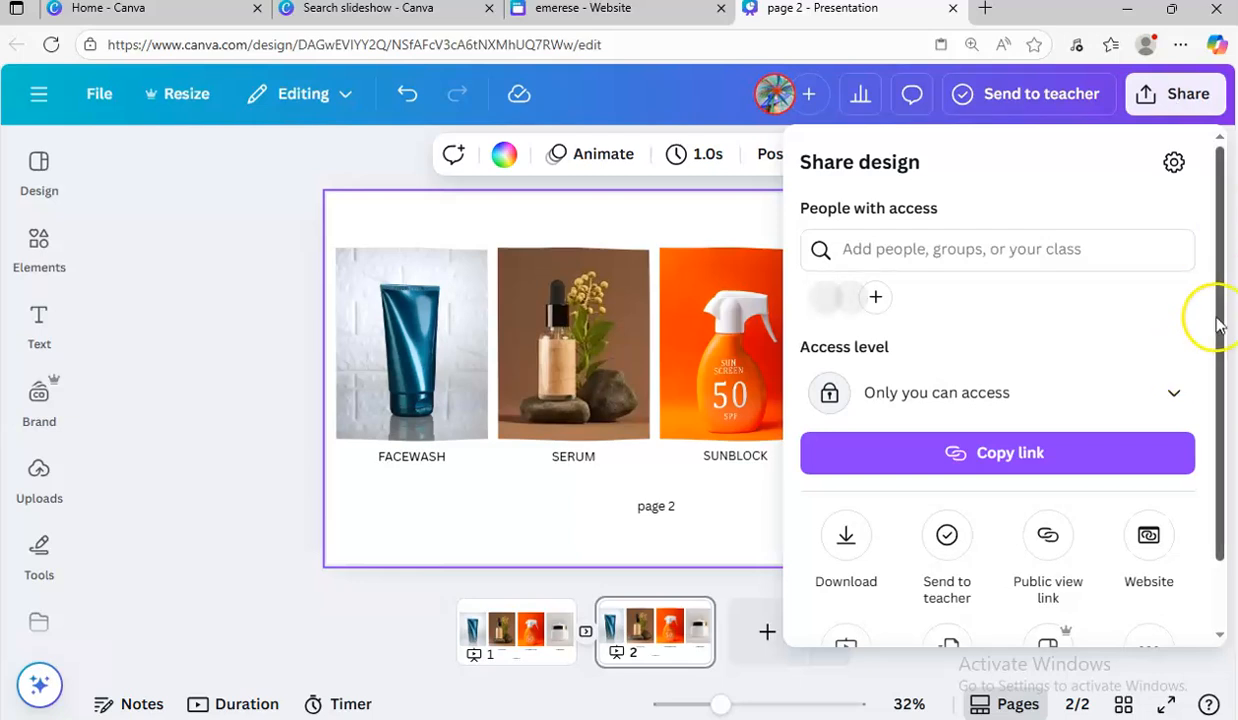
drag(1220, 322, 1229, 428)
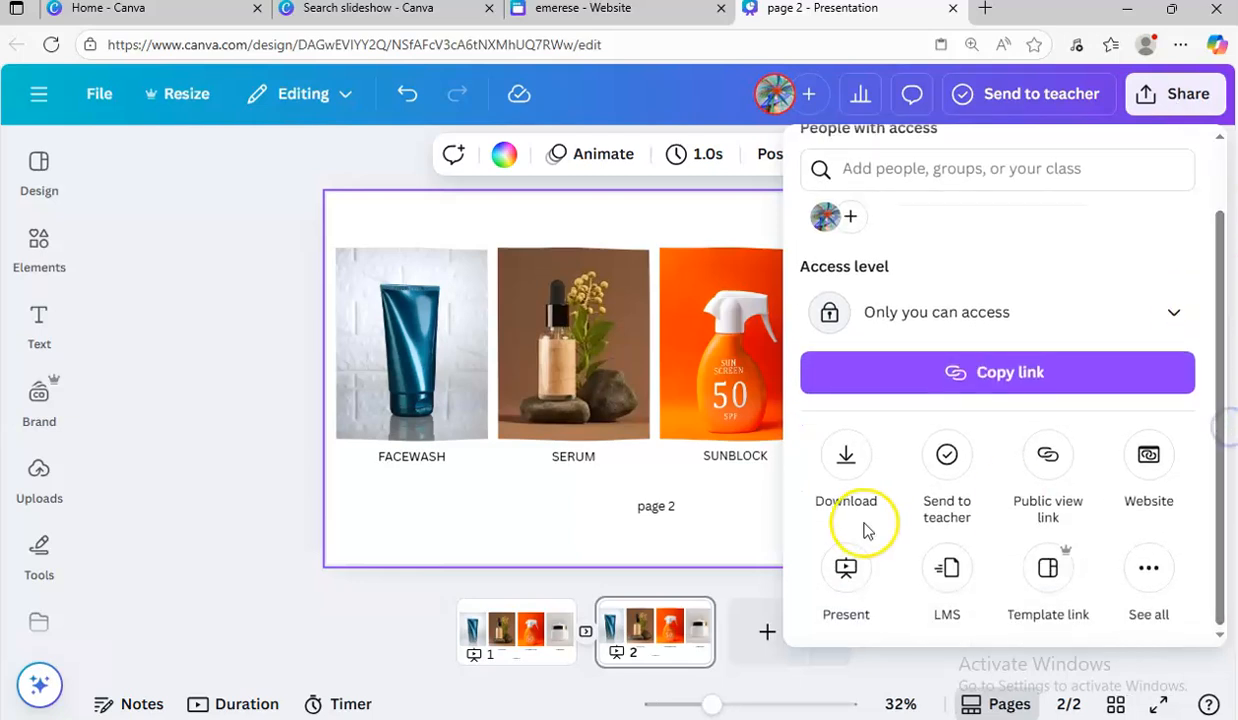
click(846, 468)
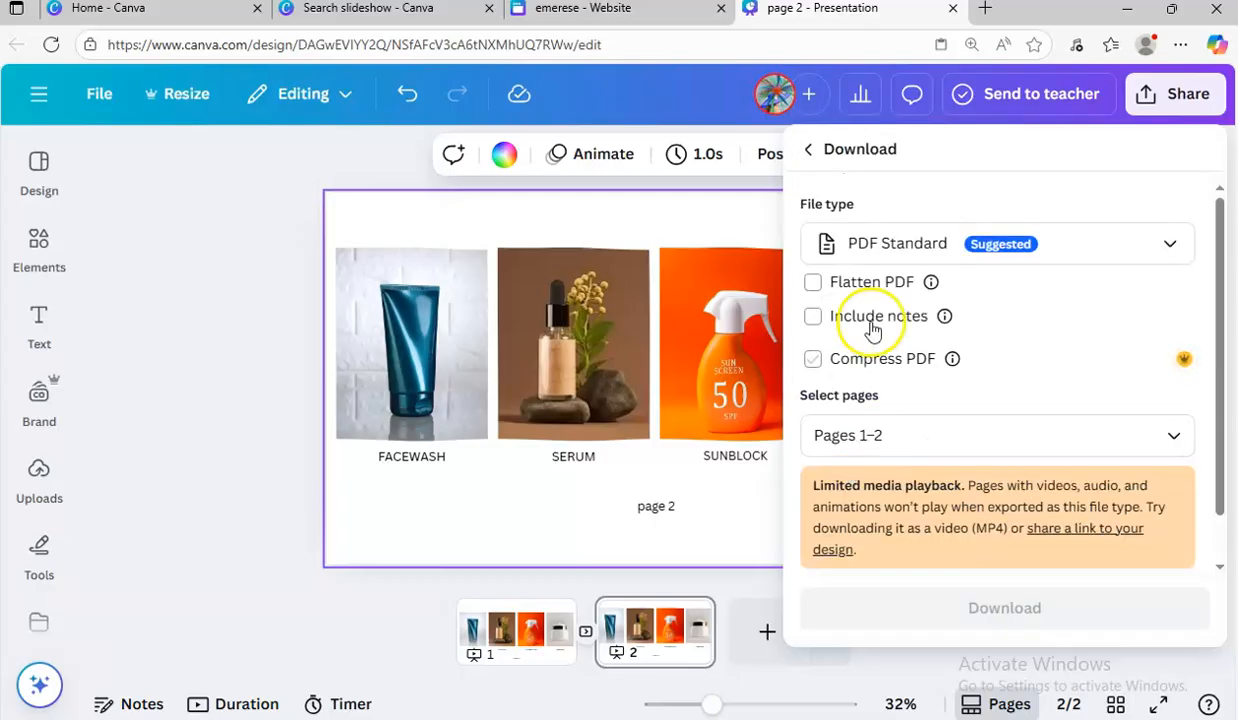
click(897, 250)
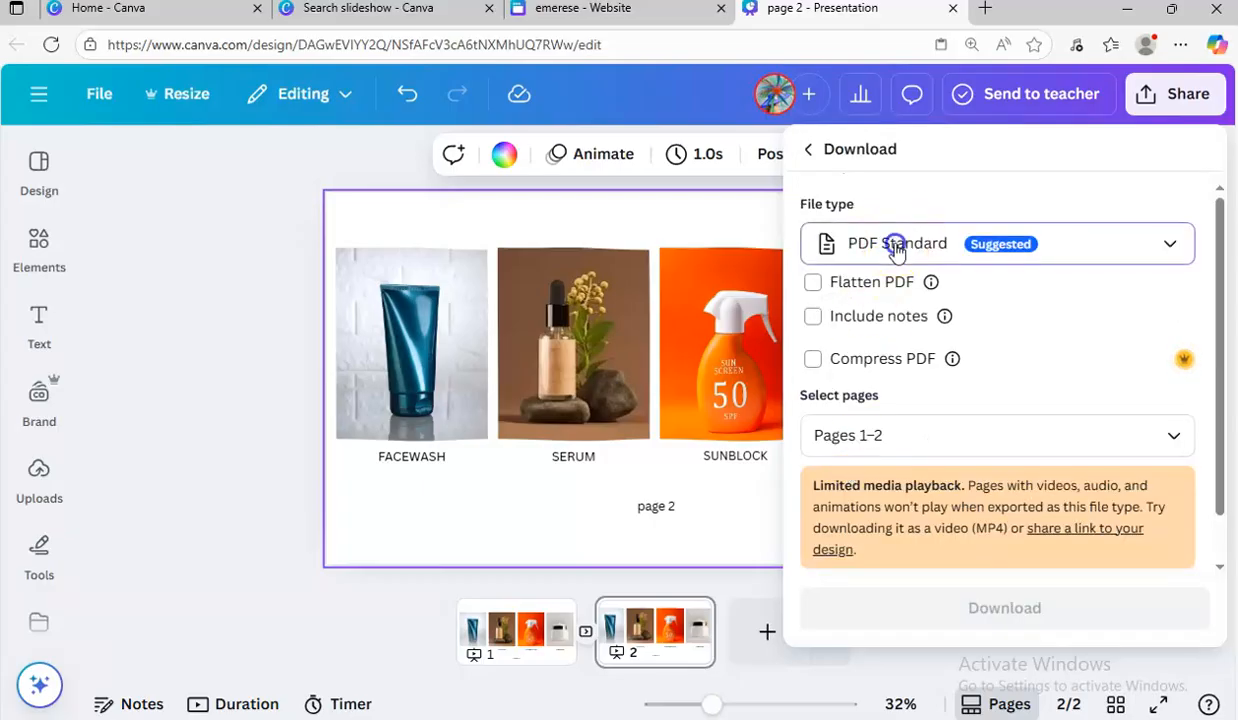
click(897, 250)
click(897, 248)
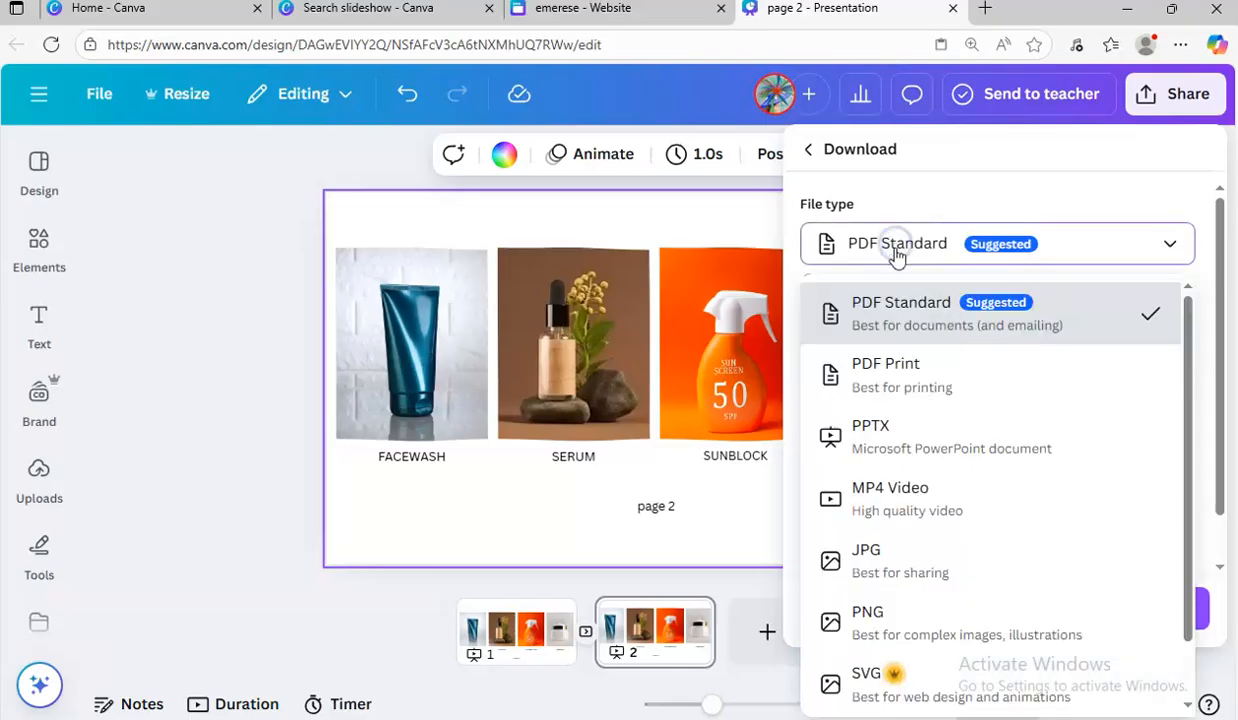
click(886, 507)
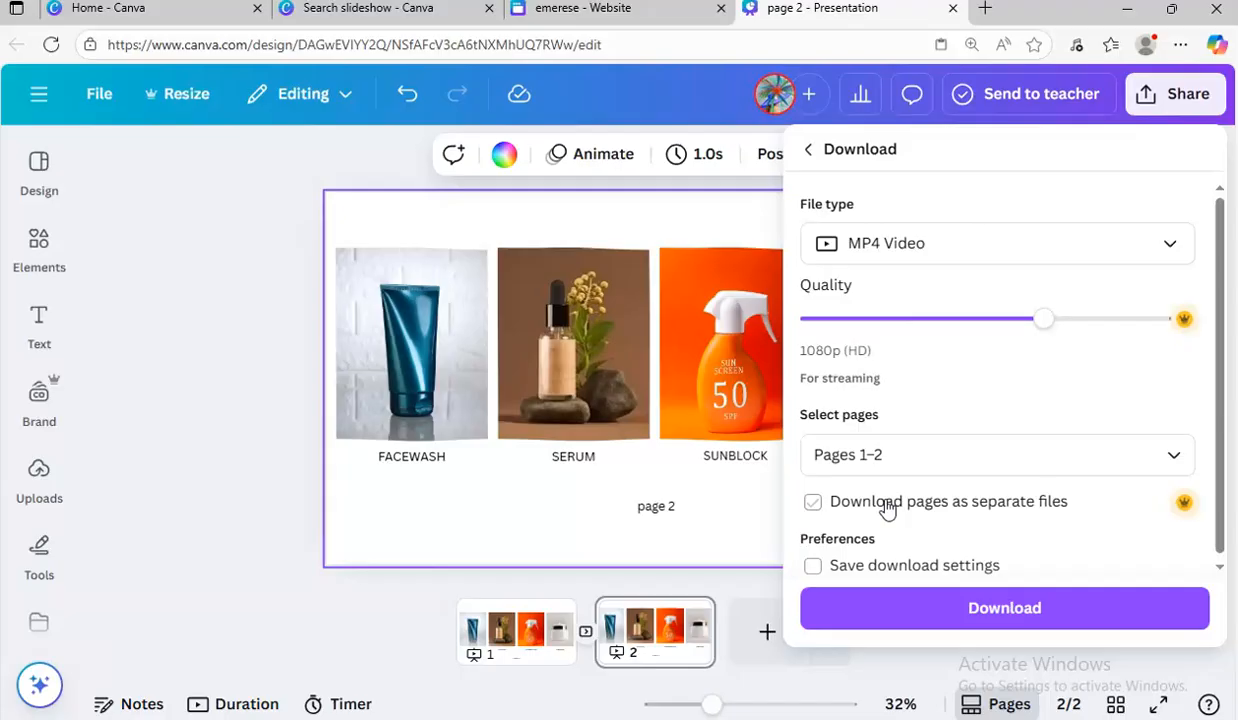
click(884, 508)
click(873, 610)
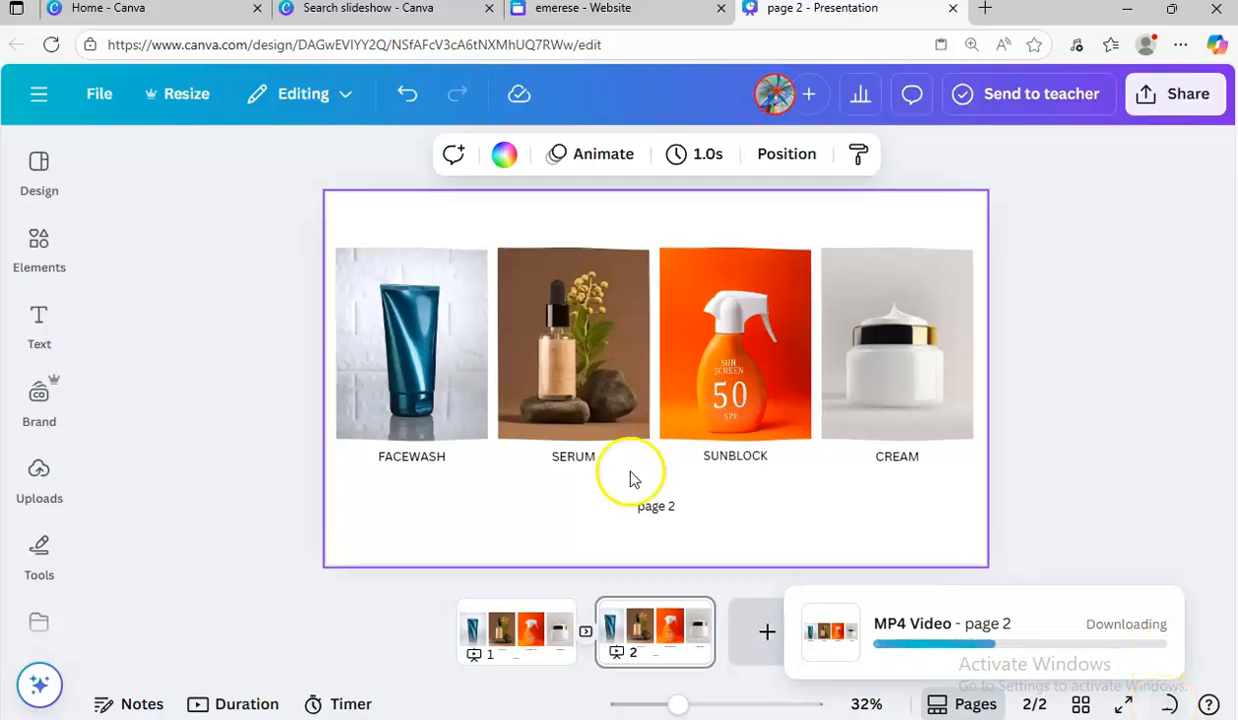
Switch to the emerese website design, slightly shorten the second product section, and insert a blank section between it and OUR GOAL
click(665, 28)
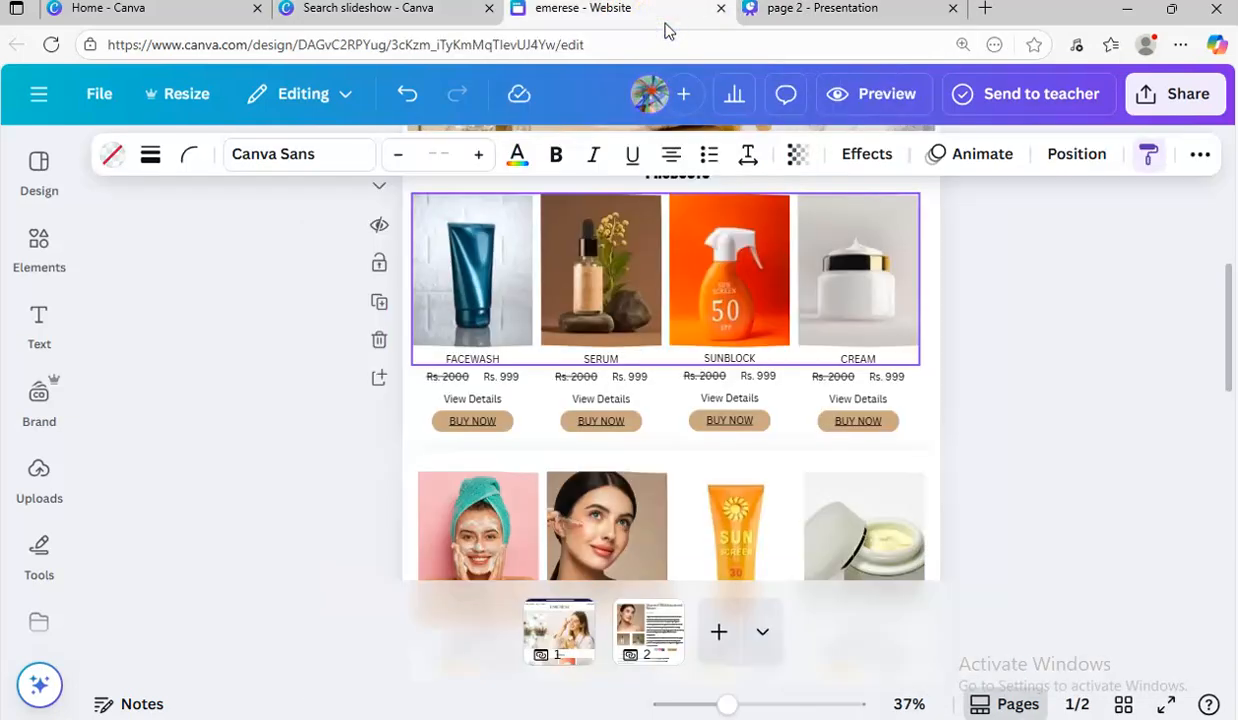
click(1062, 446)
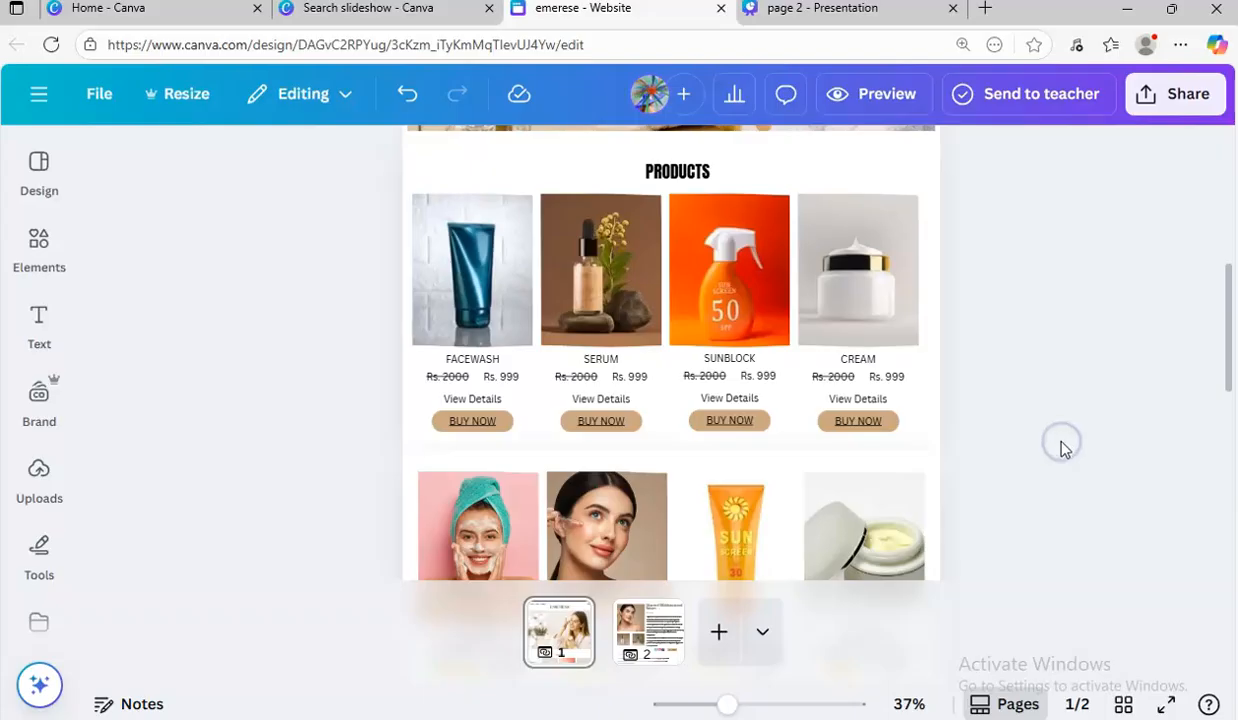
click(887, 449)
drag(1226, 323, 1226, 388)
scroll(981, 422, down, 3)
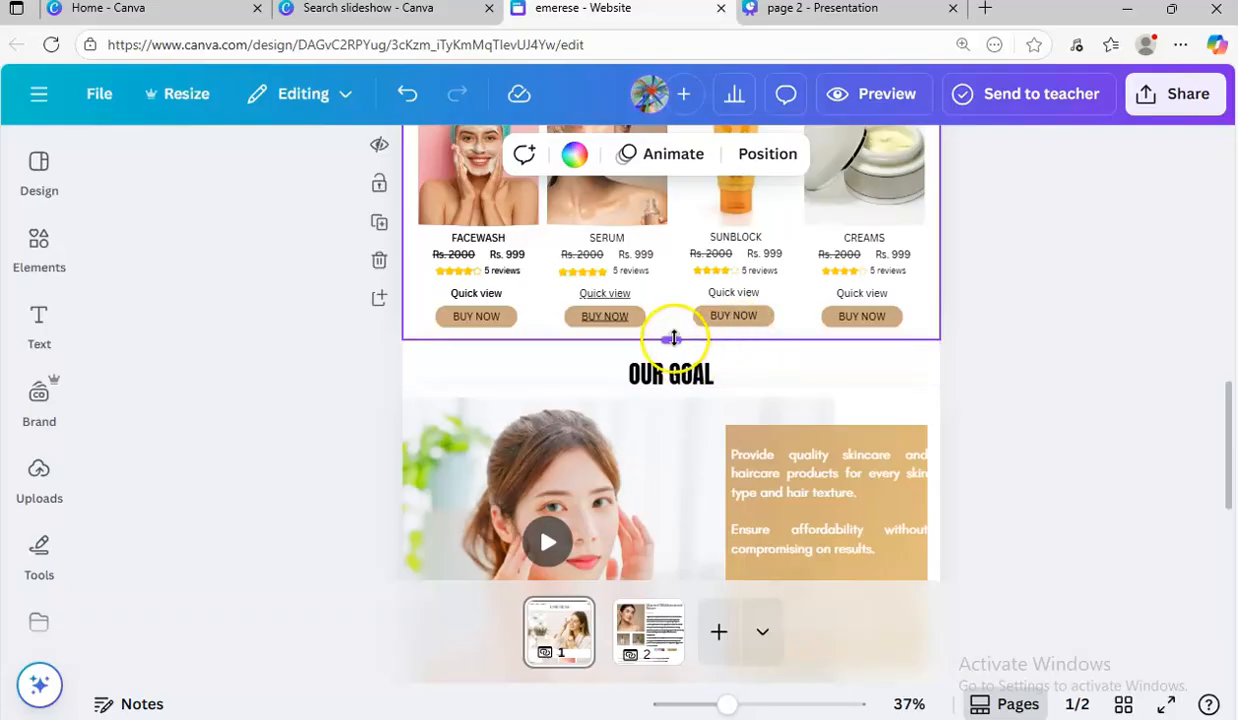
mouse_move(674, 338)
mouse_down()
mouse_move(674, 325)
mouse_move(671, 336)
mouse_up()
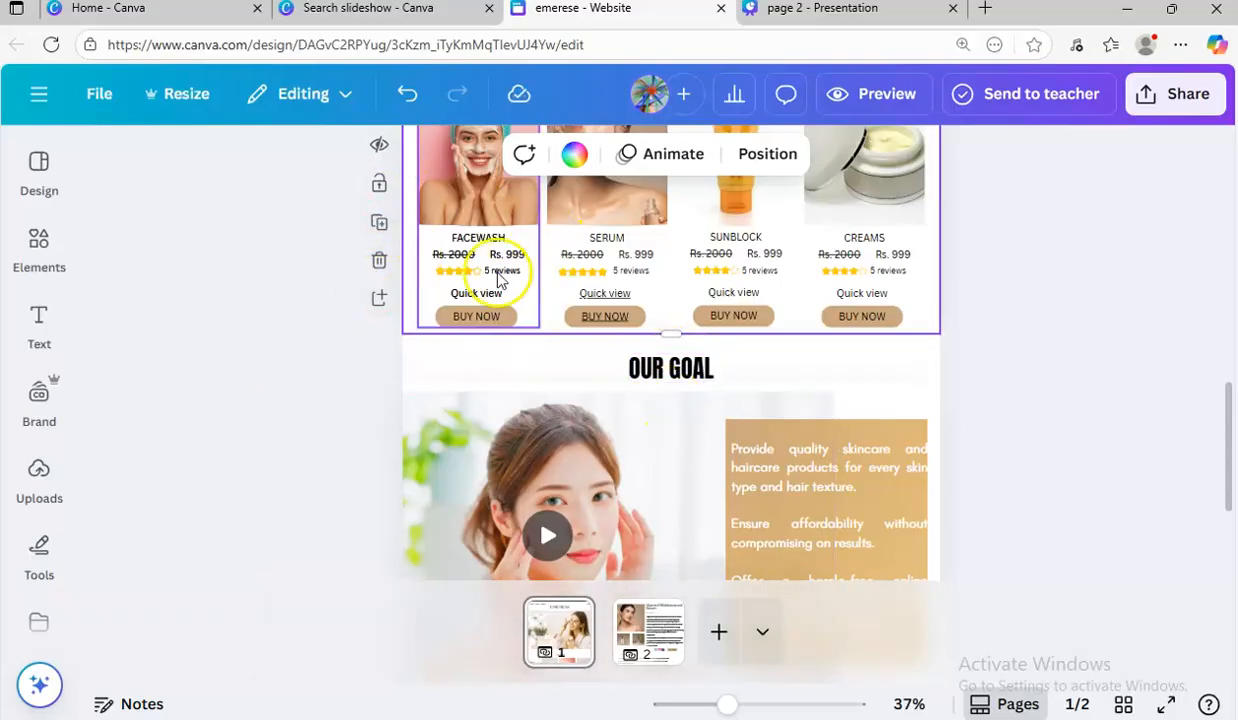
click(378, 298)
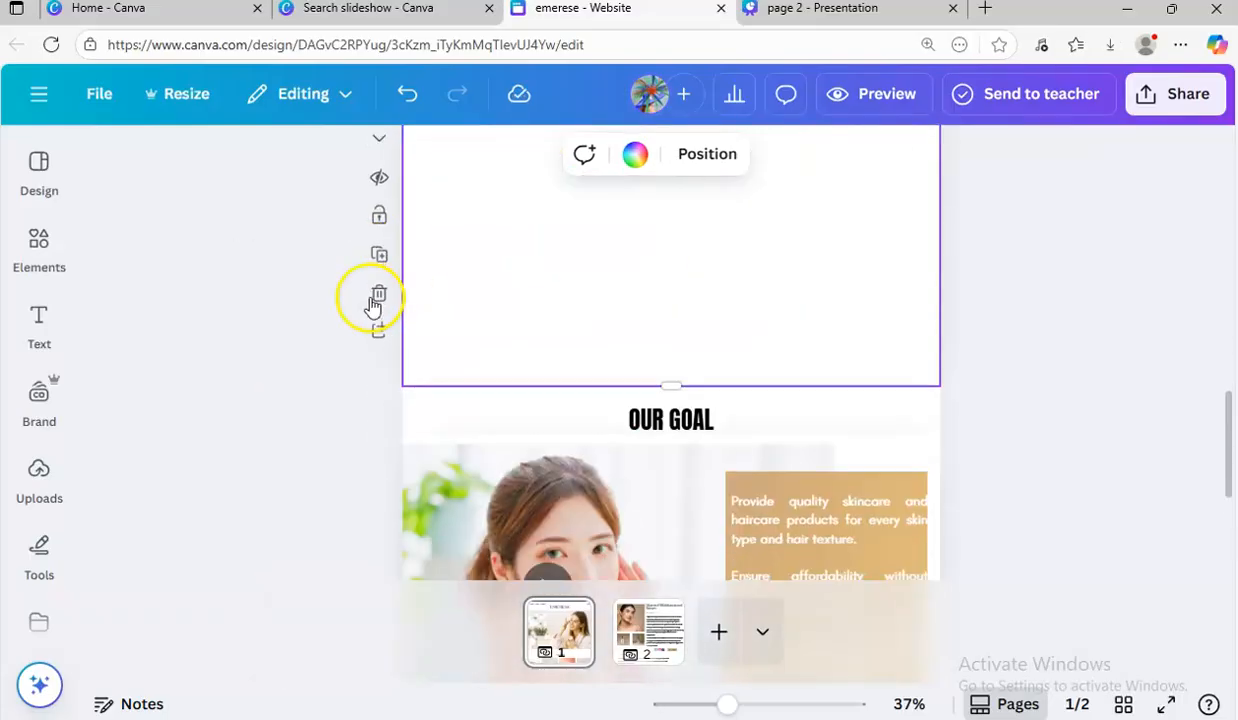
Upload the "page 2" video from the Downloads folder and place it in the blank section above OUR GOAL
drag(1232, 432, 1224, 390)
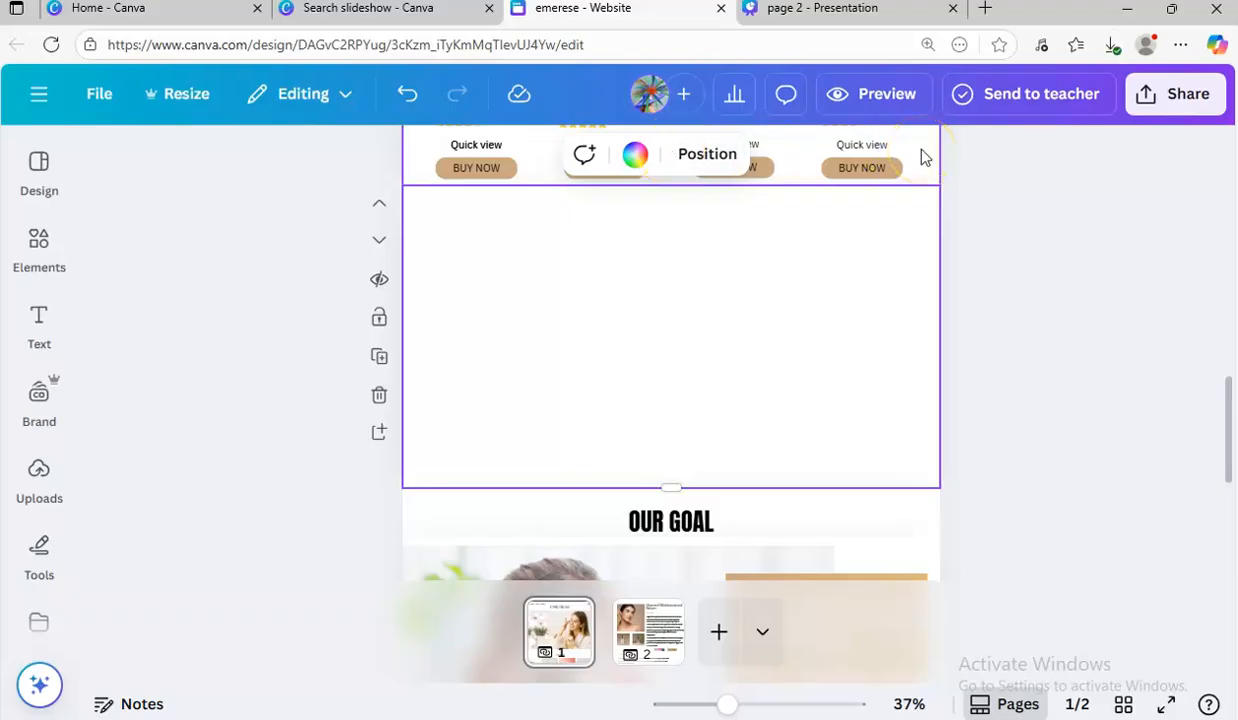
click(38, 474)
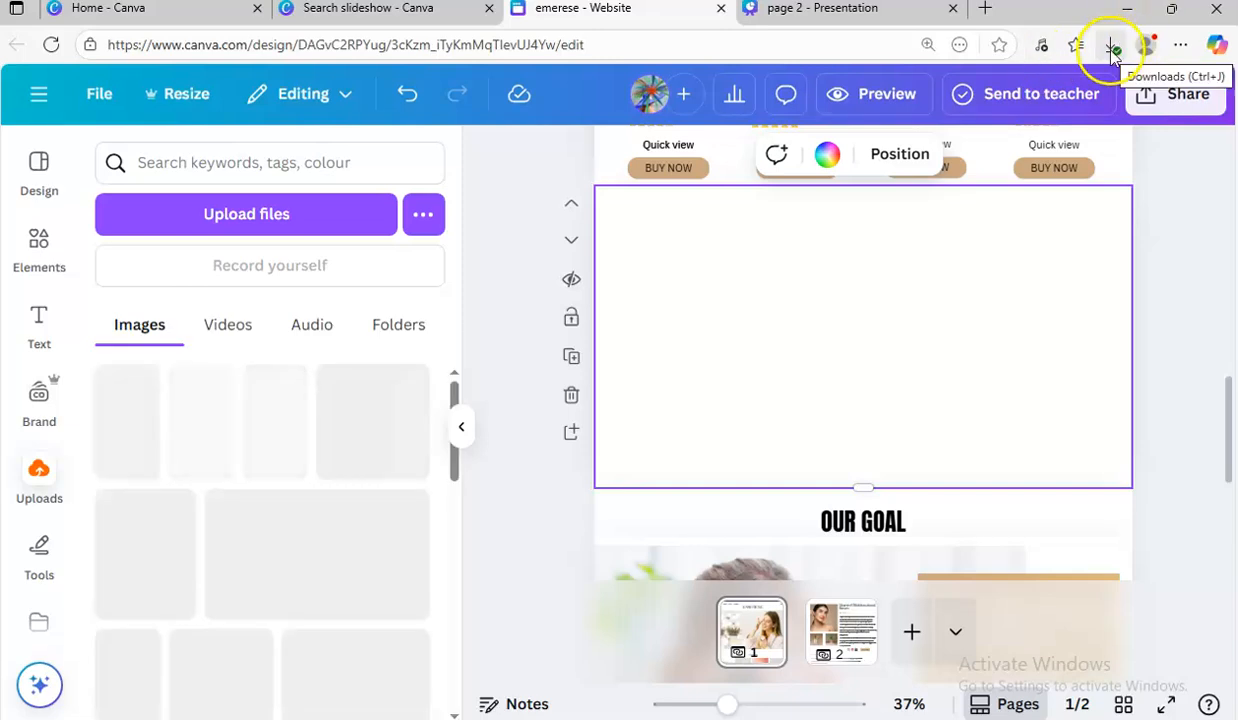
click(318, 233)
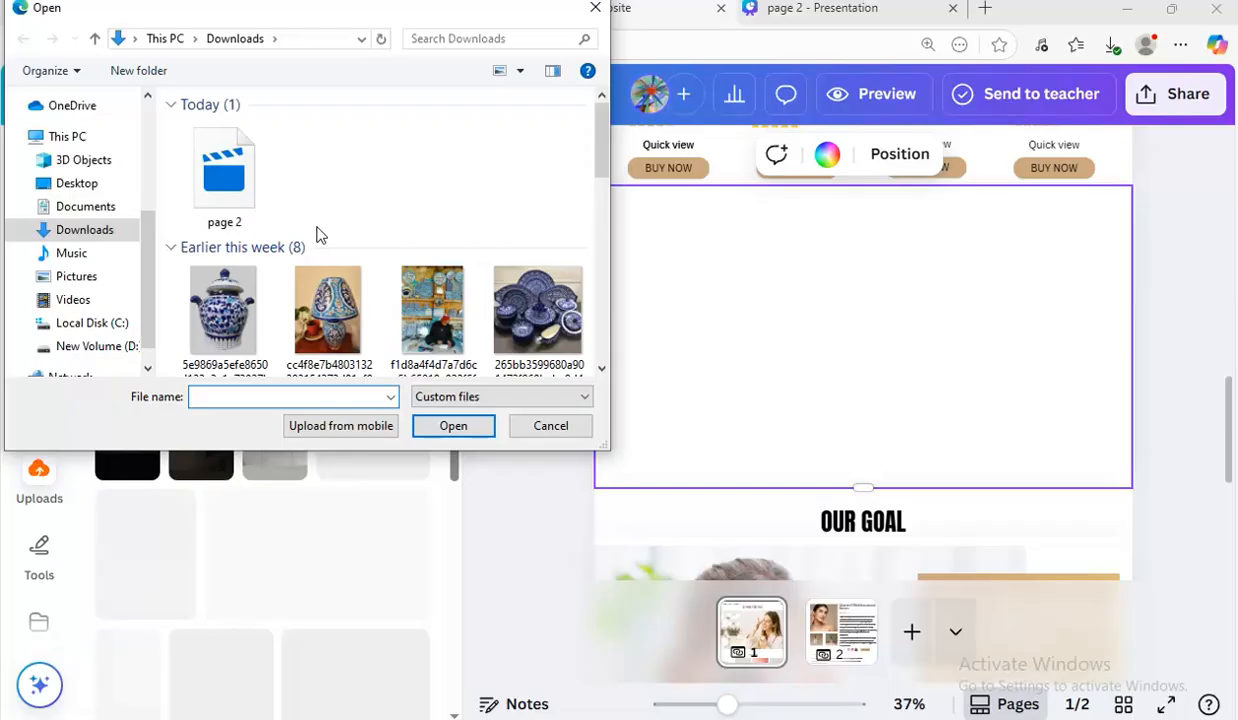
double_click(224, 178)
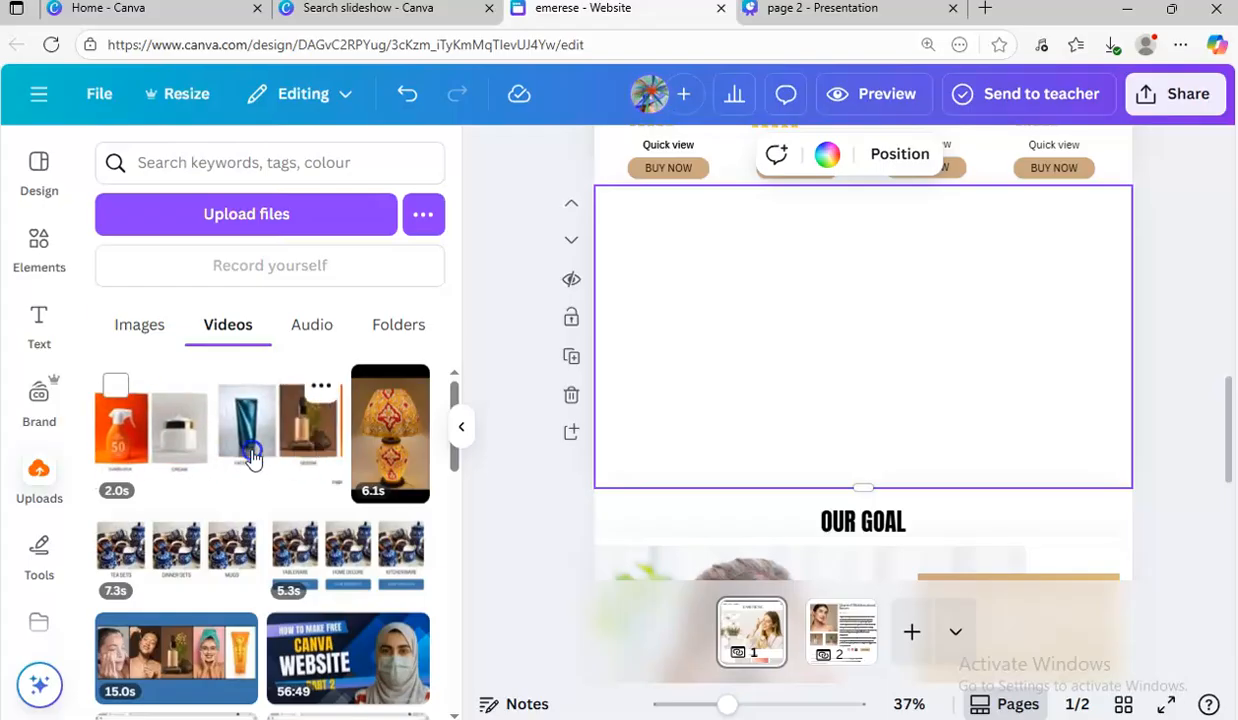
click(252, 456)
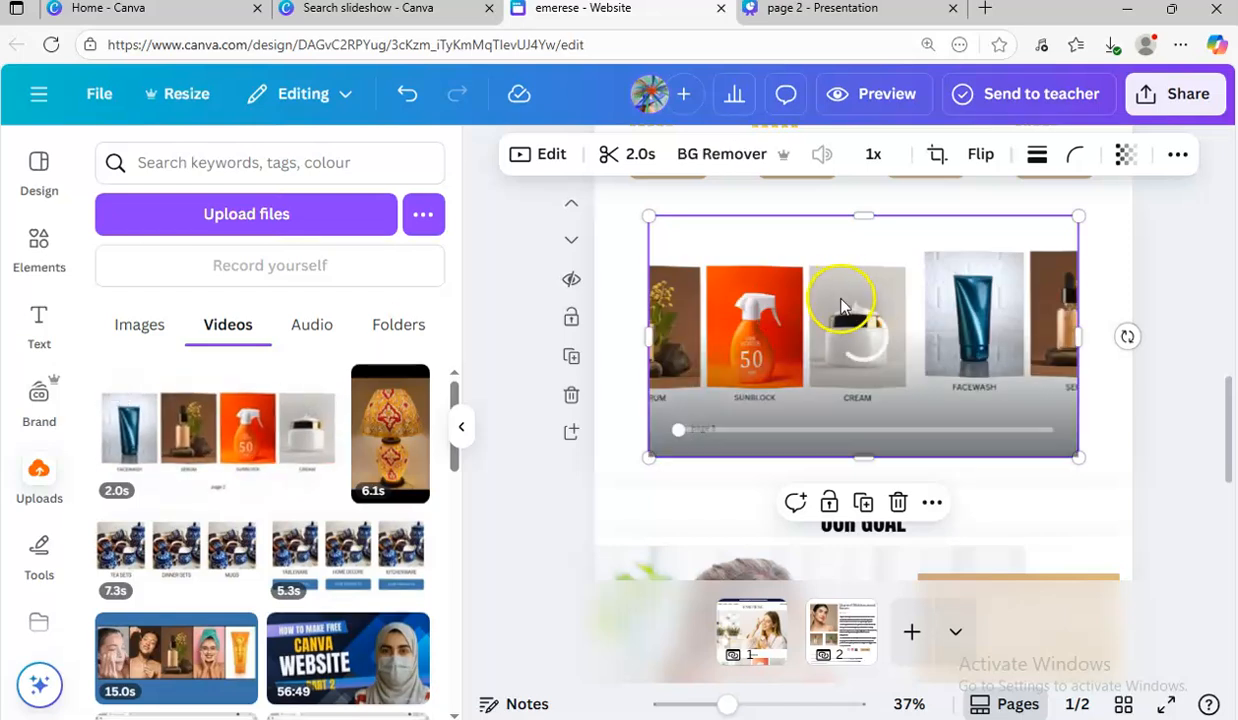
Widen the slideshow video on both sides to nearly fill the section's width, and set its playback speed to 0.5x
drag(647, 340, 609, 340)
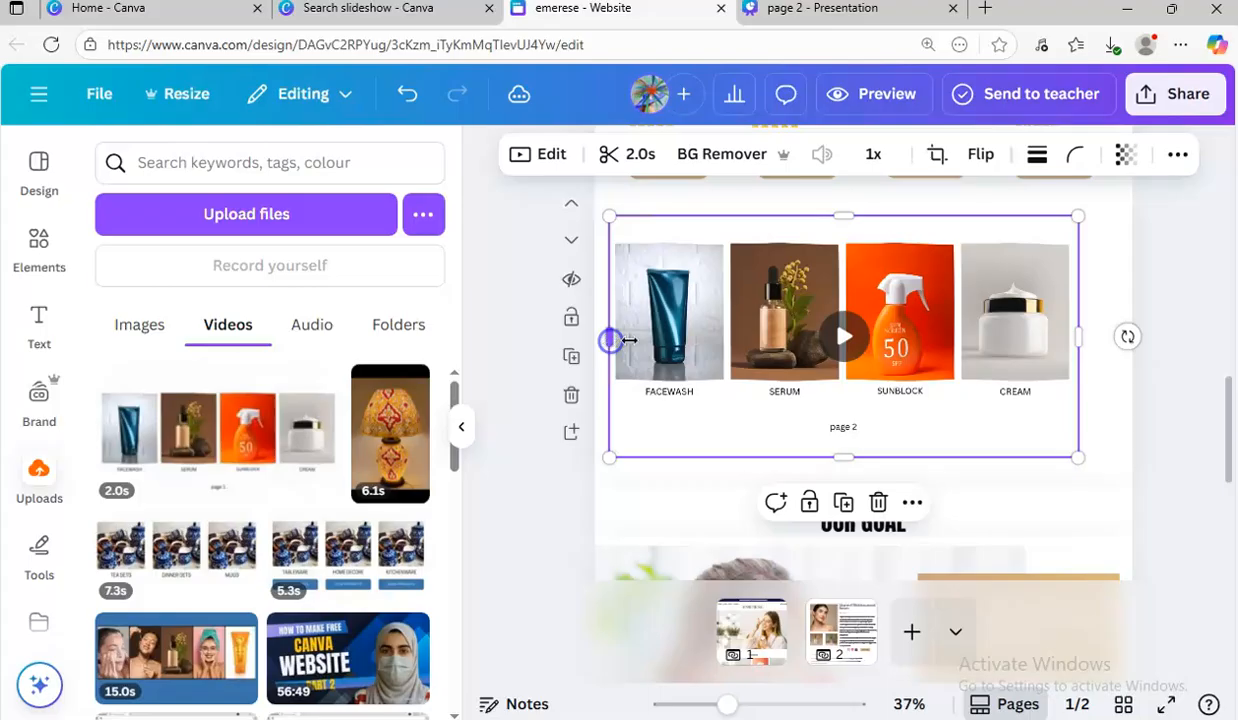
drag(1080, 341, 1113, 340)
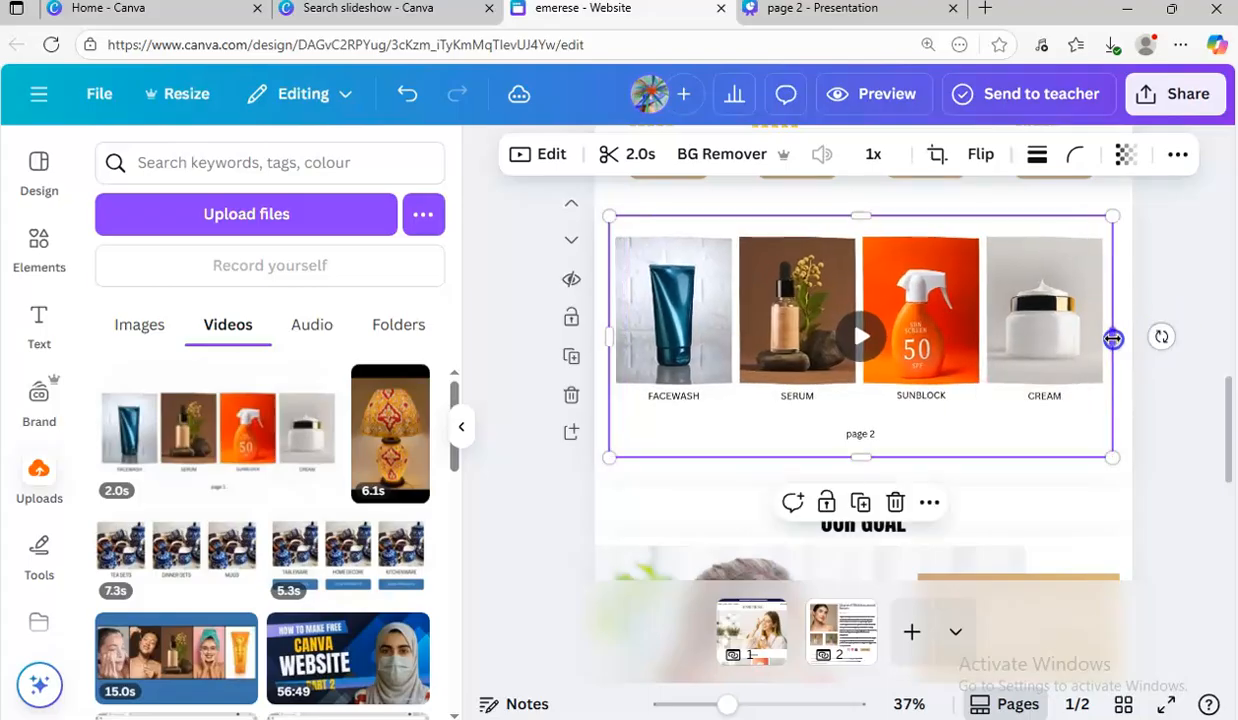
click(871, 158)
drag(830, 243, 781, 252)
click(986, 332)
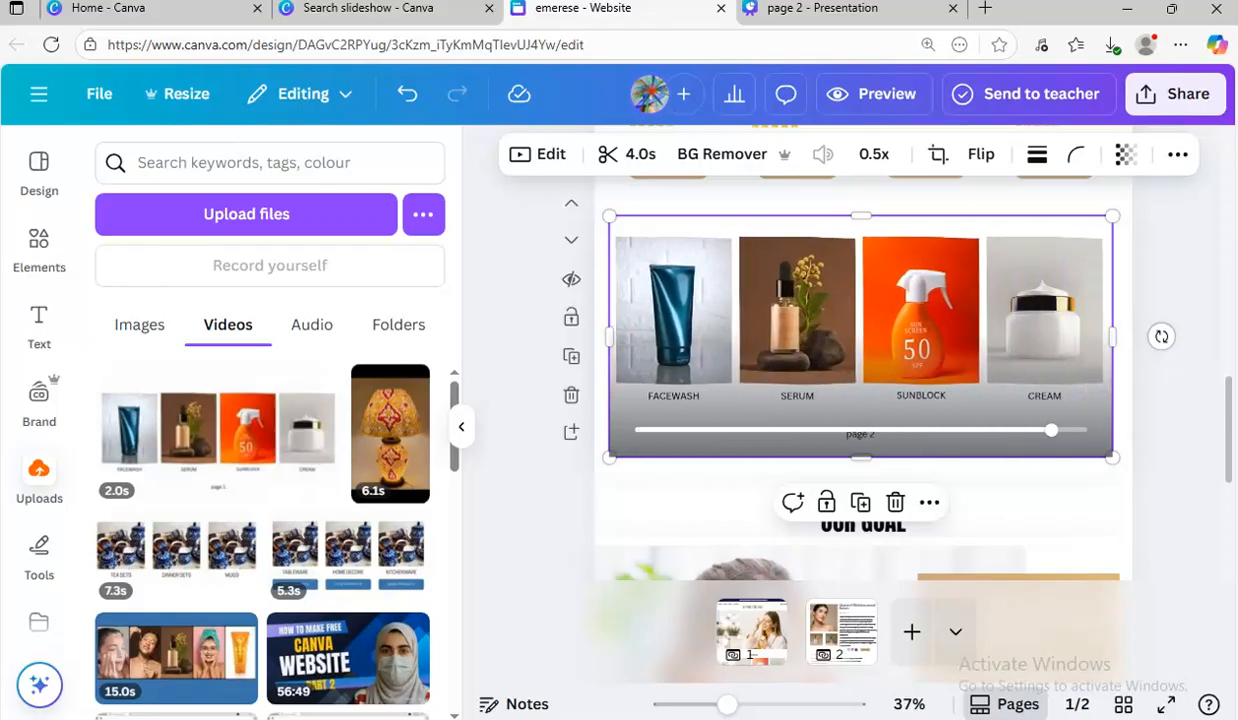
click(1180, 457)
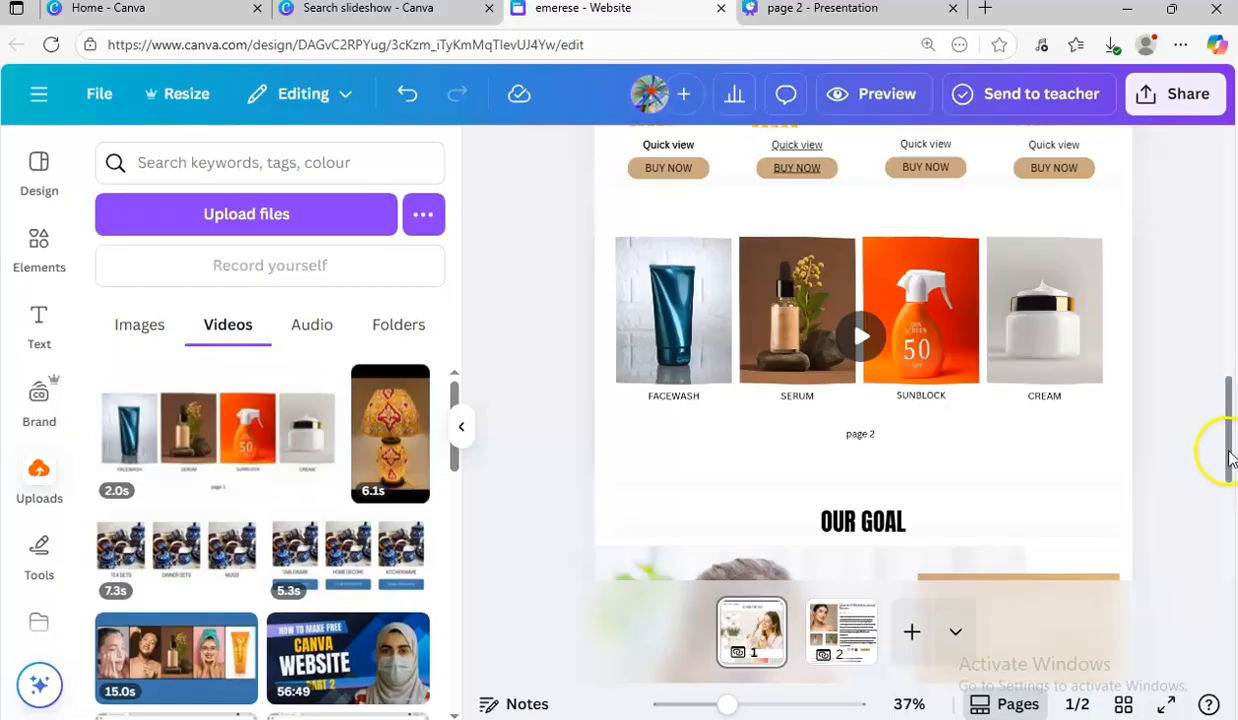
Preview the website in desktop view and check how the slideshow video plays below the second product row
drag(1229, 442, 1218, 424)
click(837, 96)
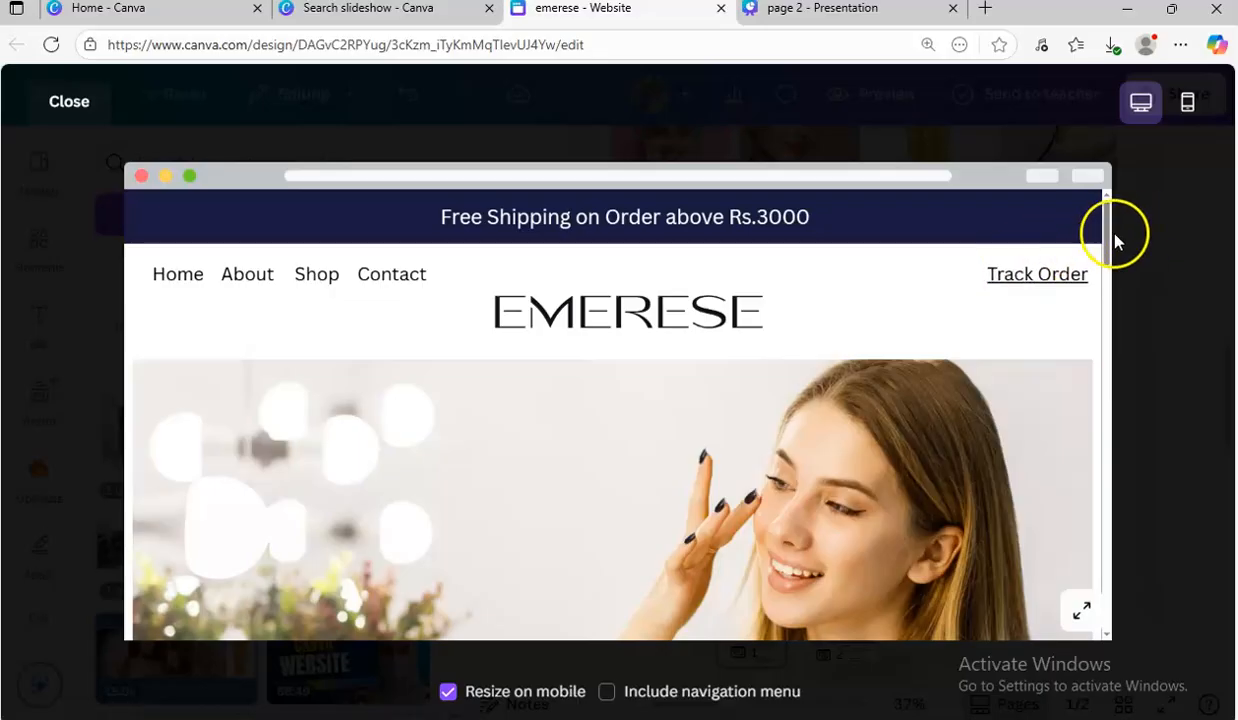
drag(1106, 240, 1114, 327)
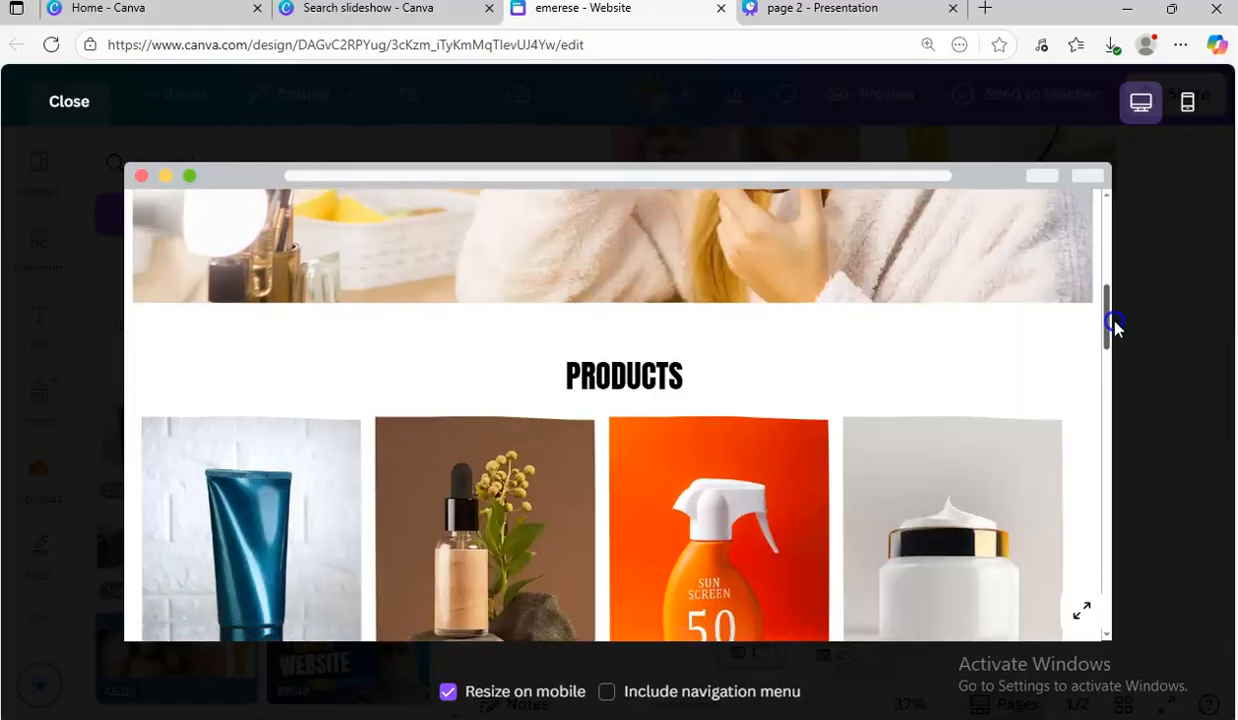
drag(1114, 325, 1127, 511)
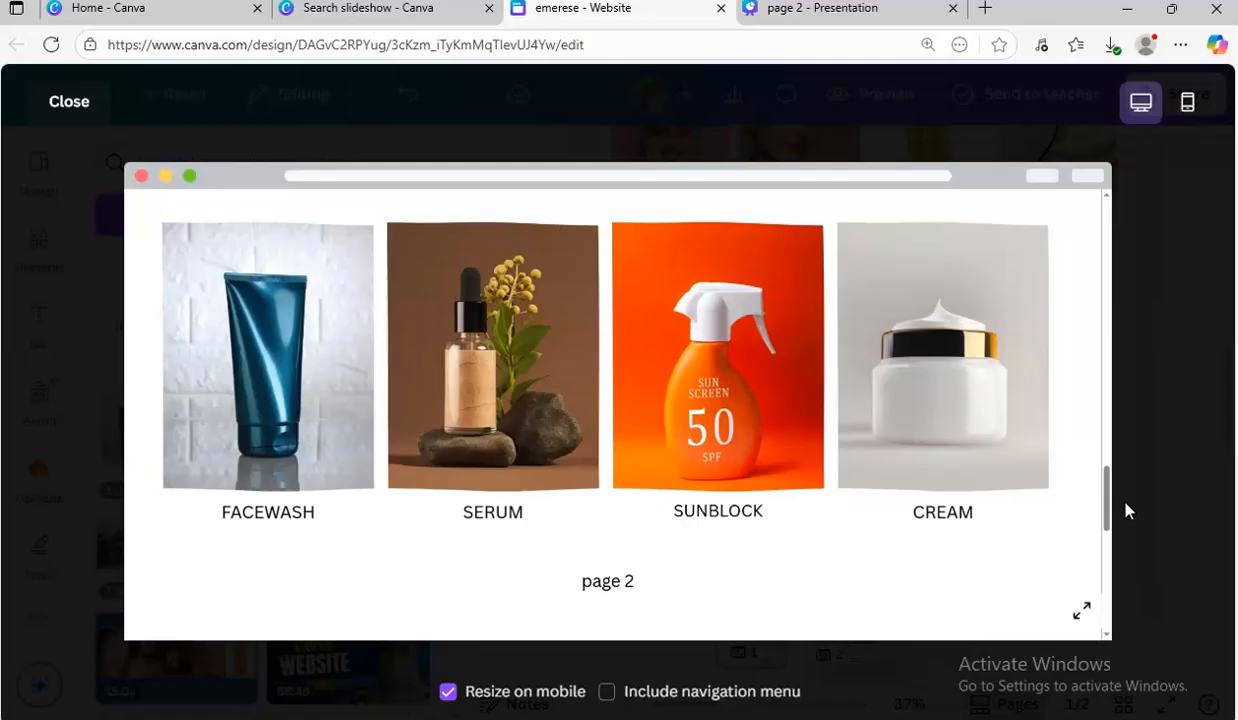
mouse_move(857, 475)
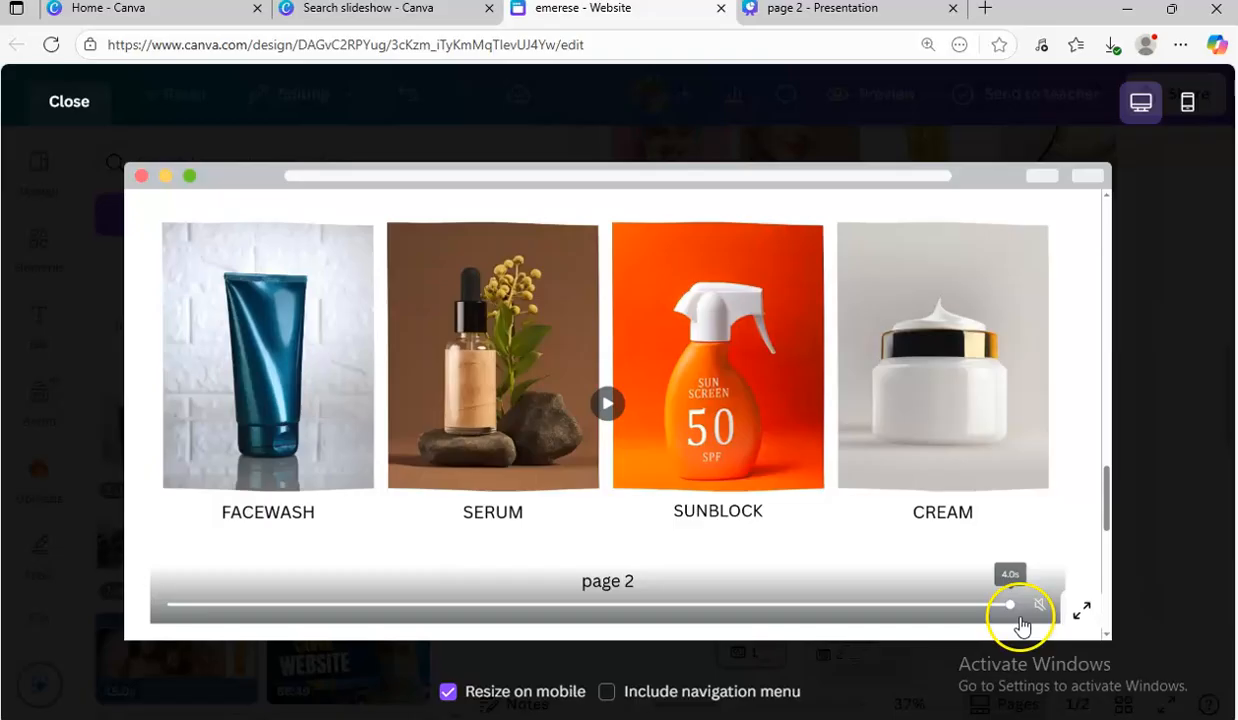
Enlarge the website preview and replay the slideshow video to check its transition speed
click(1081, 610)
click(1081, 610)
scroll(857, 500, down, 5)
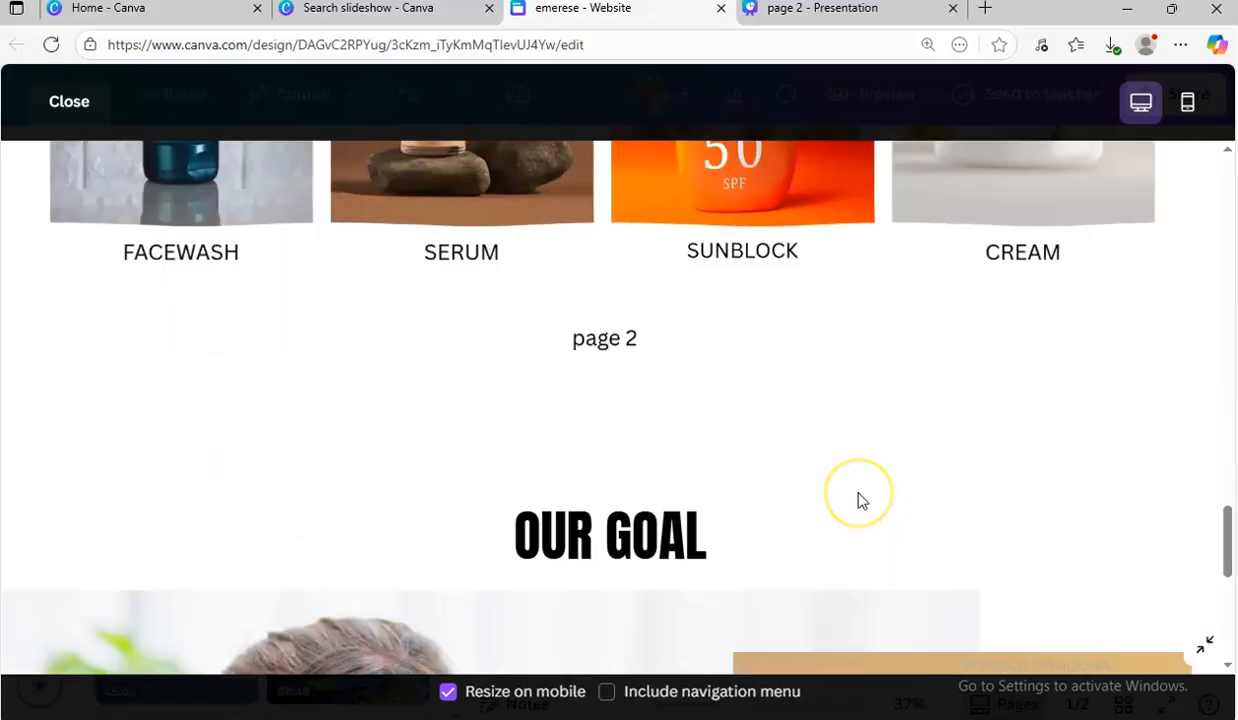
drag(1228, 566, 1192, 518)
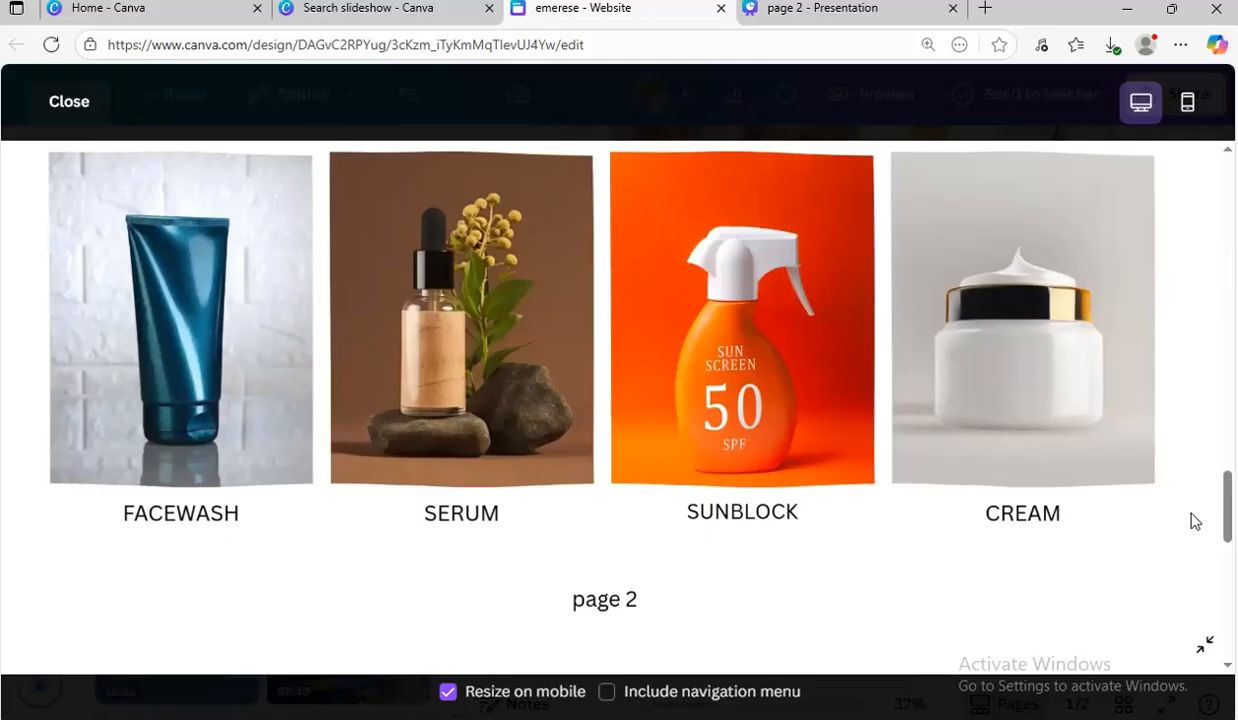
click(604, 378)
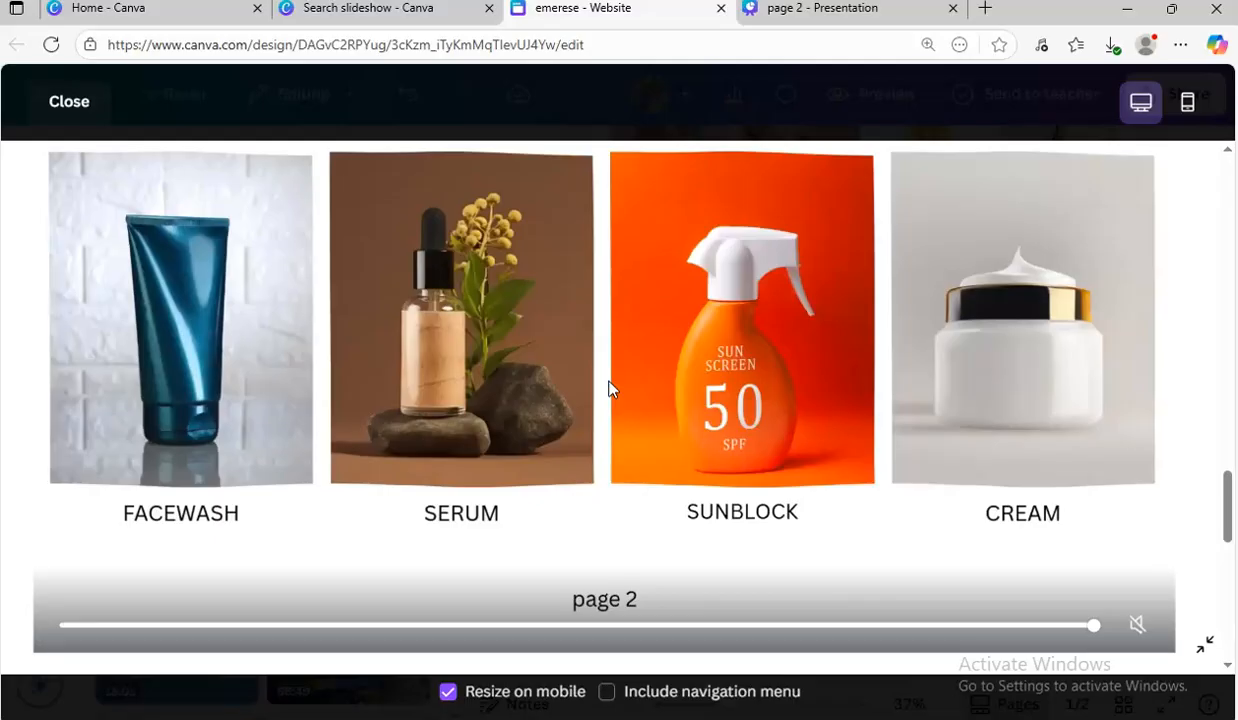
click(610, 388)
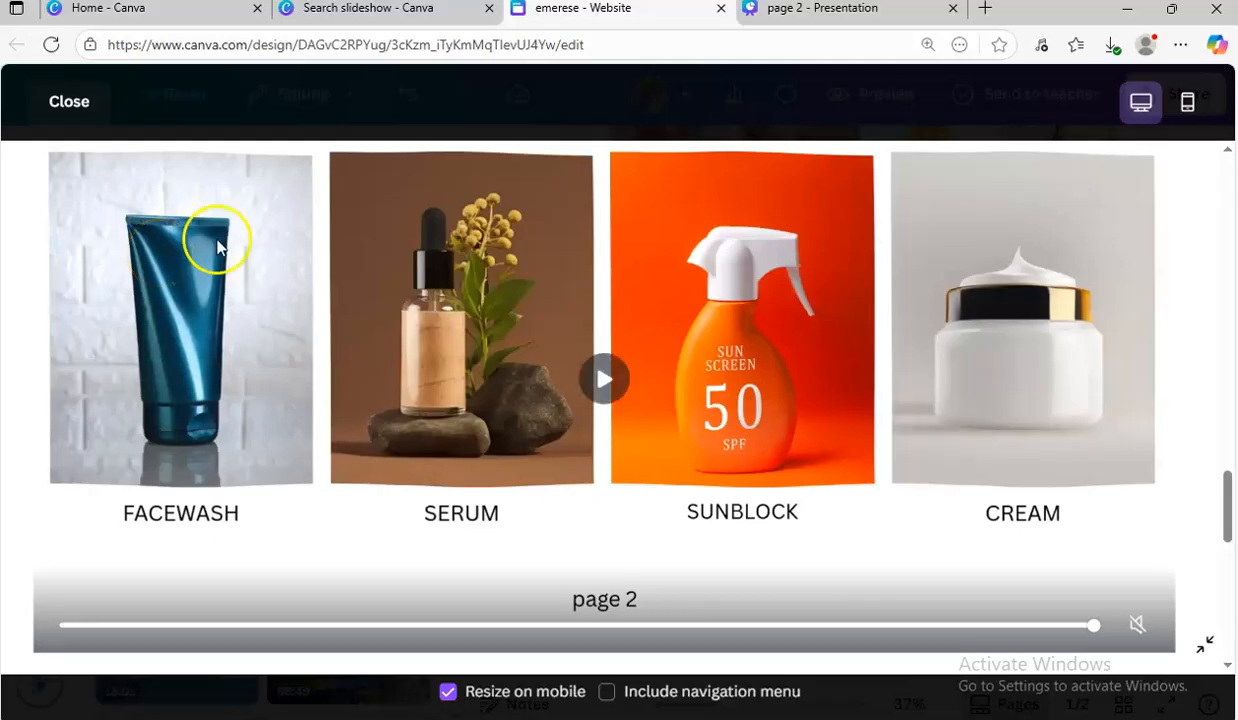
click(605, 385)
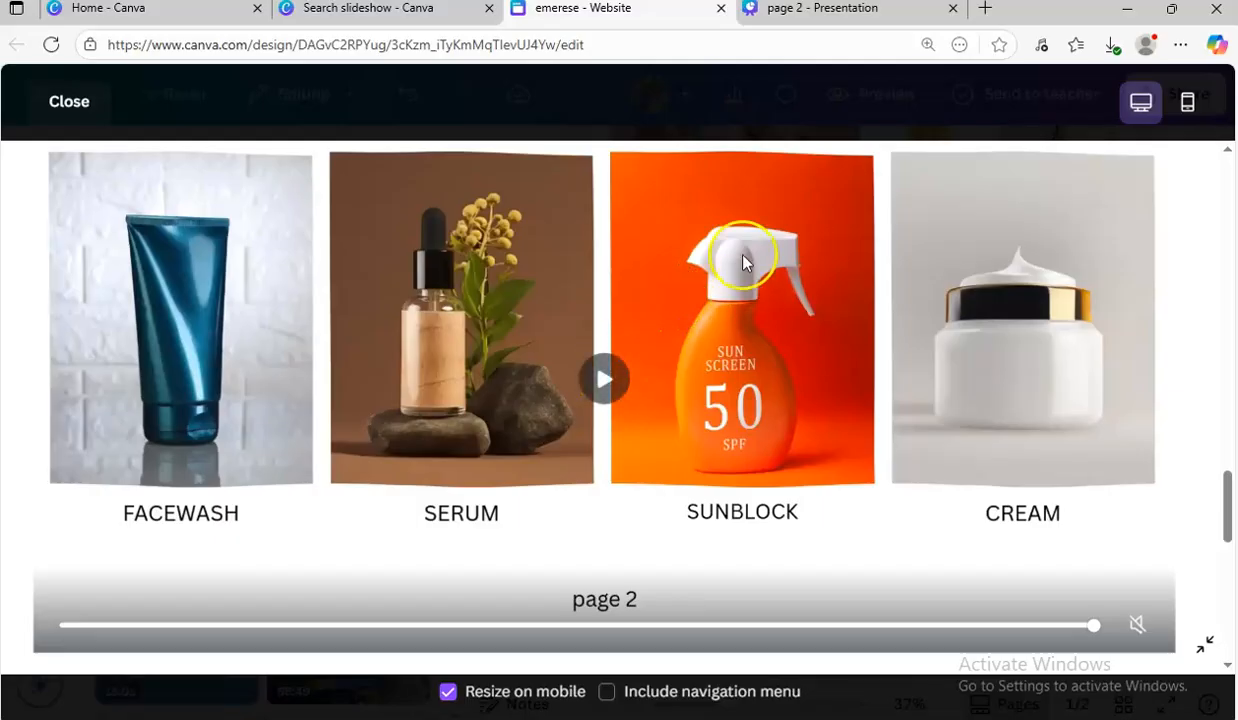
Close the website design and set the duration of the presentation's Slide transition between pages 1 and 2 to 0.36 seconds
click(720, 8)
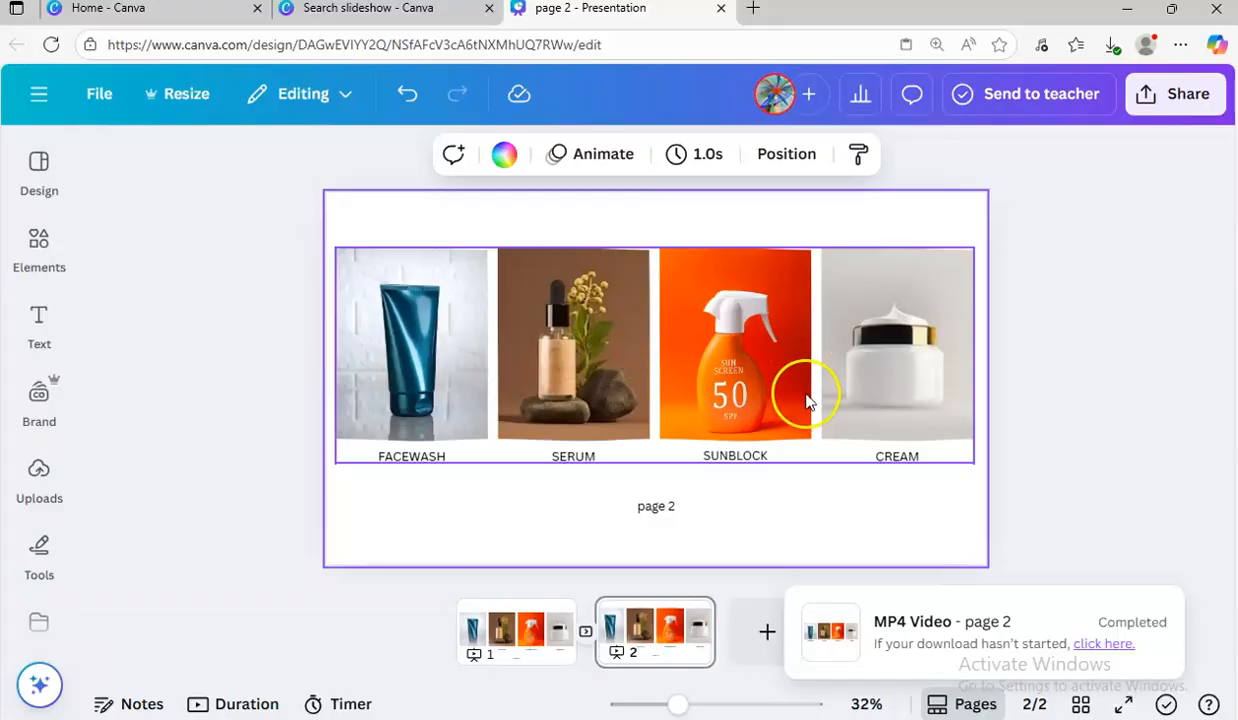
click(584, 634)
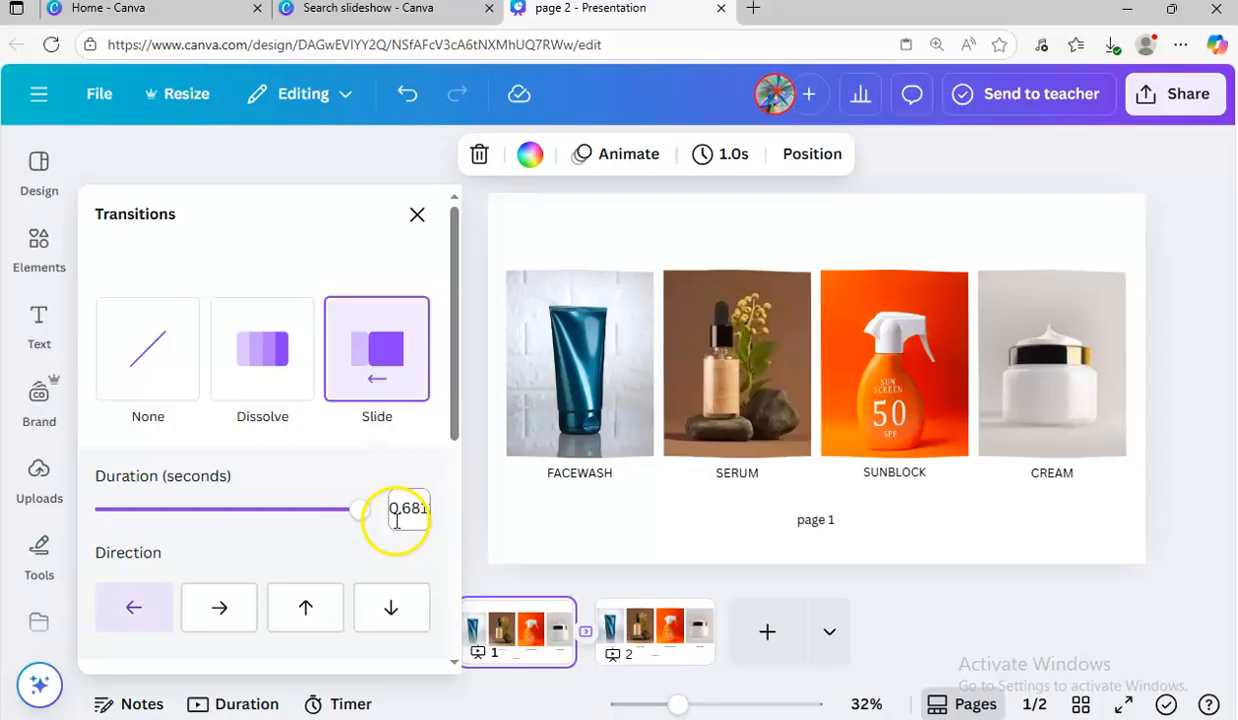
drag(359, 511, 238, 510)
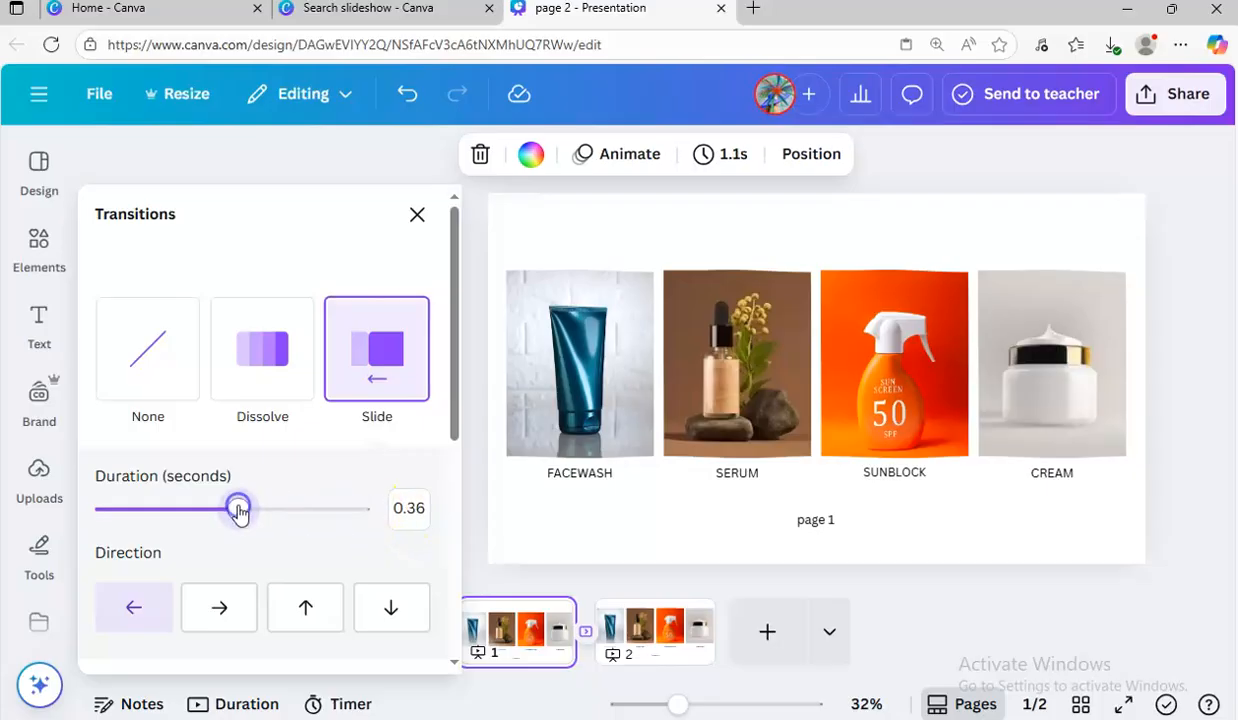
Set the display time of the presentation's page 1 to 2.5 seconds, without applying it to all pages
click(727, 157)
drag(590, 250, 601, 251)
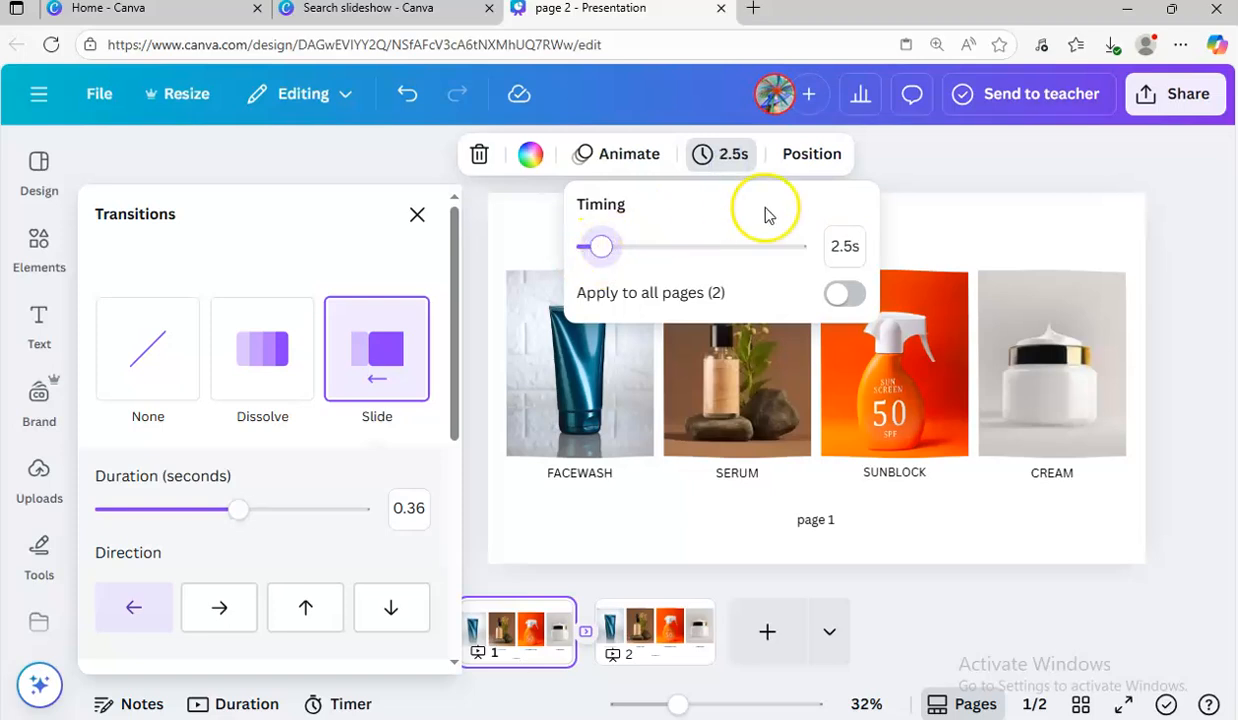
click(950, 207)
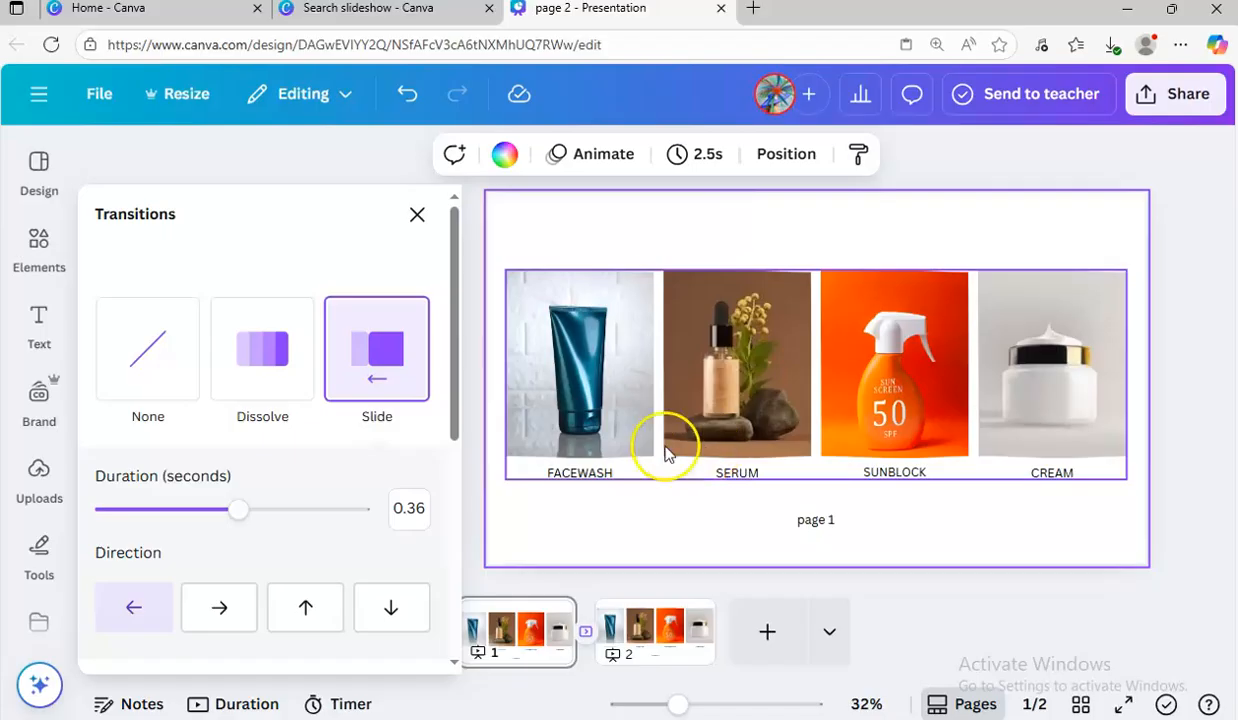
Change the transition between pages 1 and 2 to Stack and set its direction to leftward after trying rightward
drag(459, 379, 461, 530)
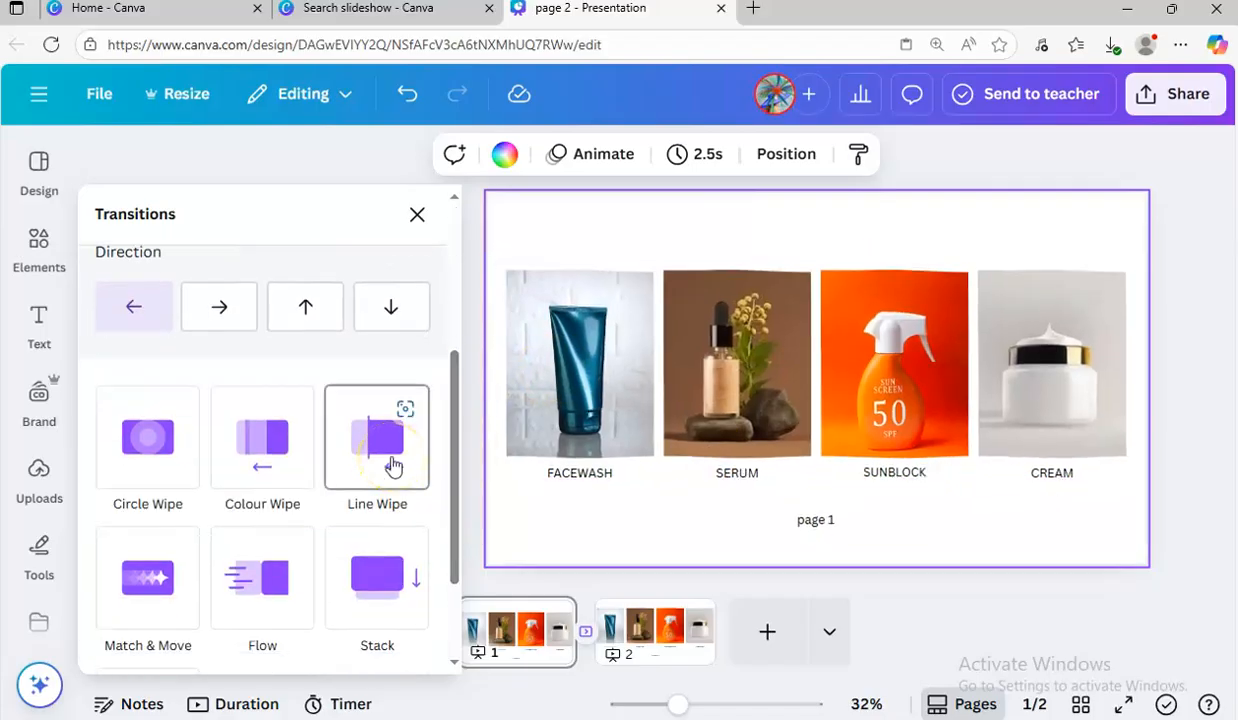
click(290, 458)
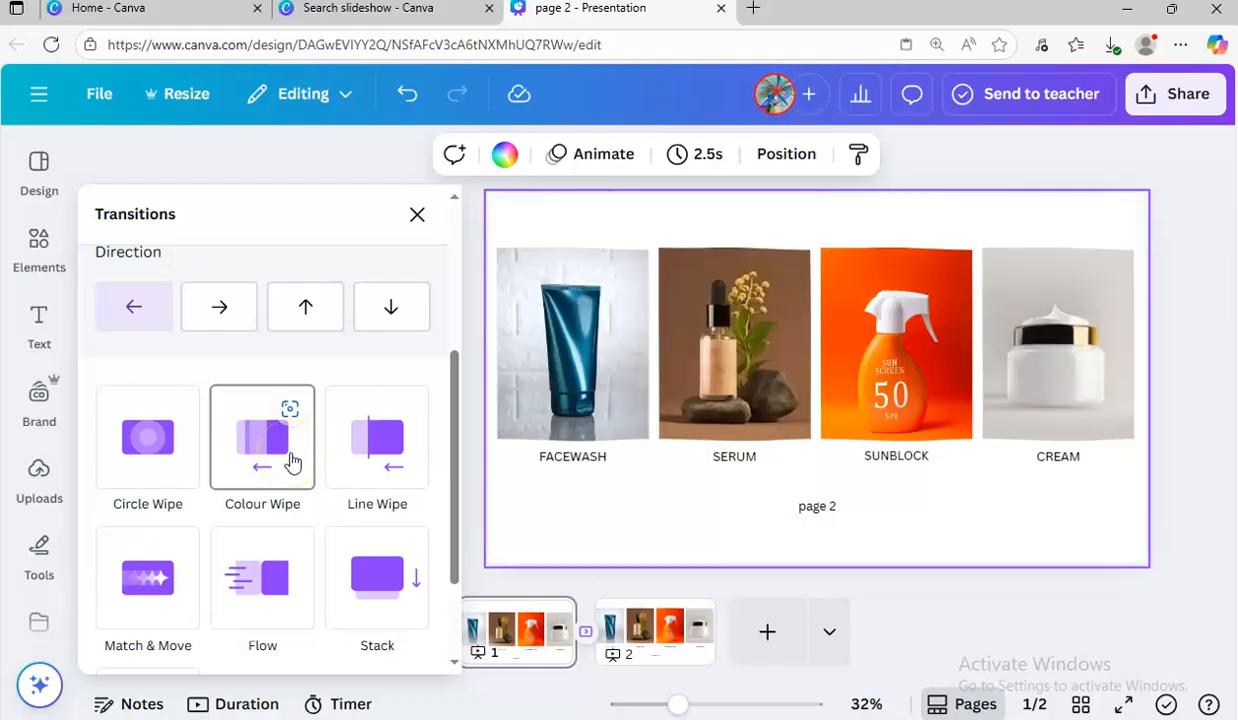
drag(448, 431, 471, 512)
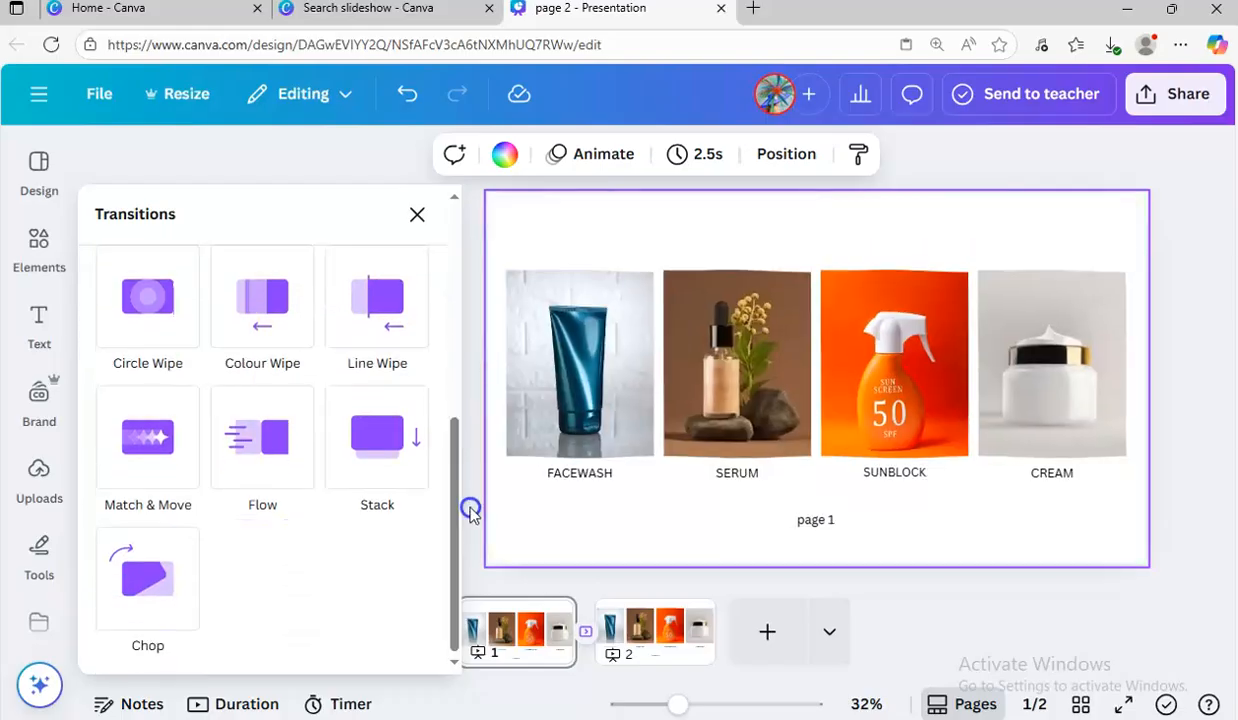
click(372, 458)
scroll(430, 433, down, 1)
drag(454, 427, 464, 501)
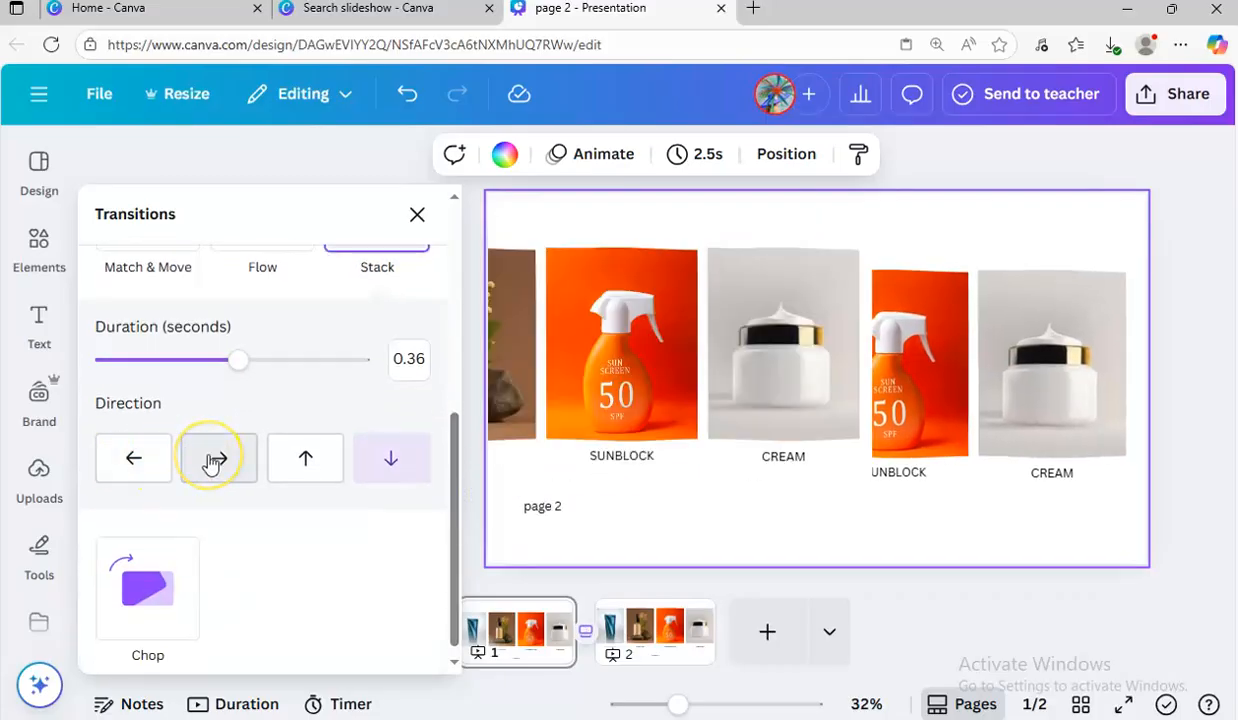
click(211, 460)
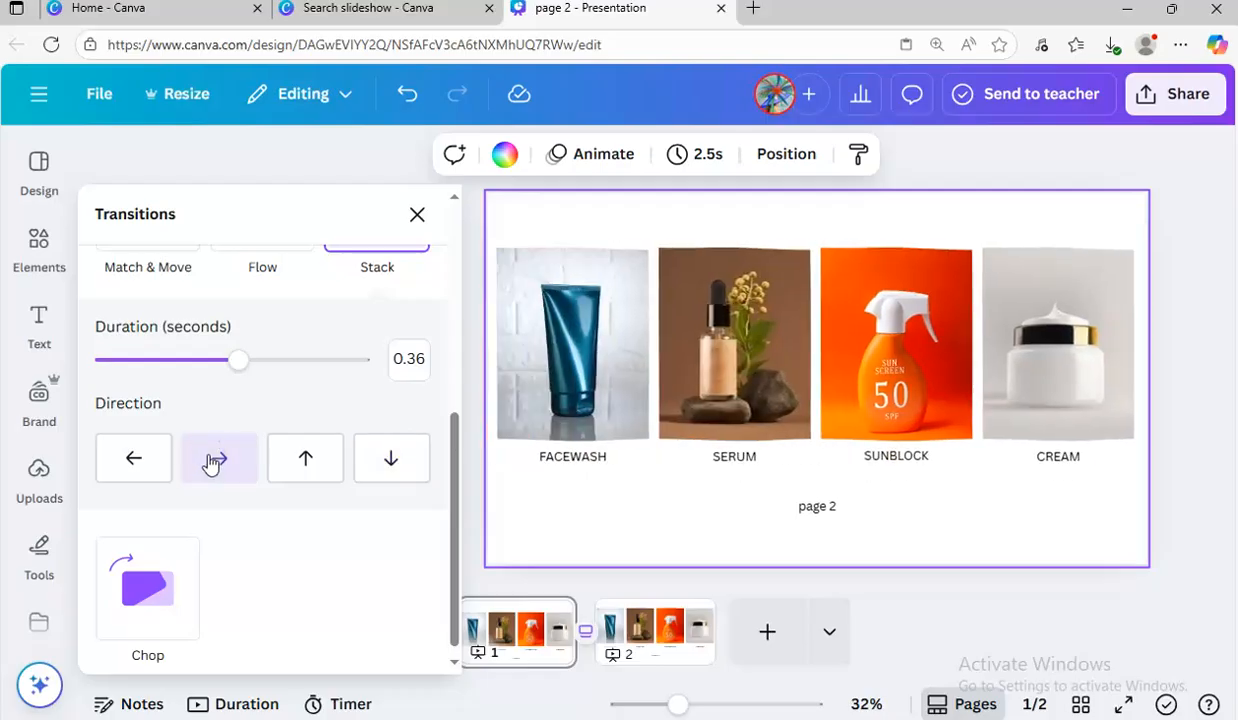
click(127, 447)
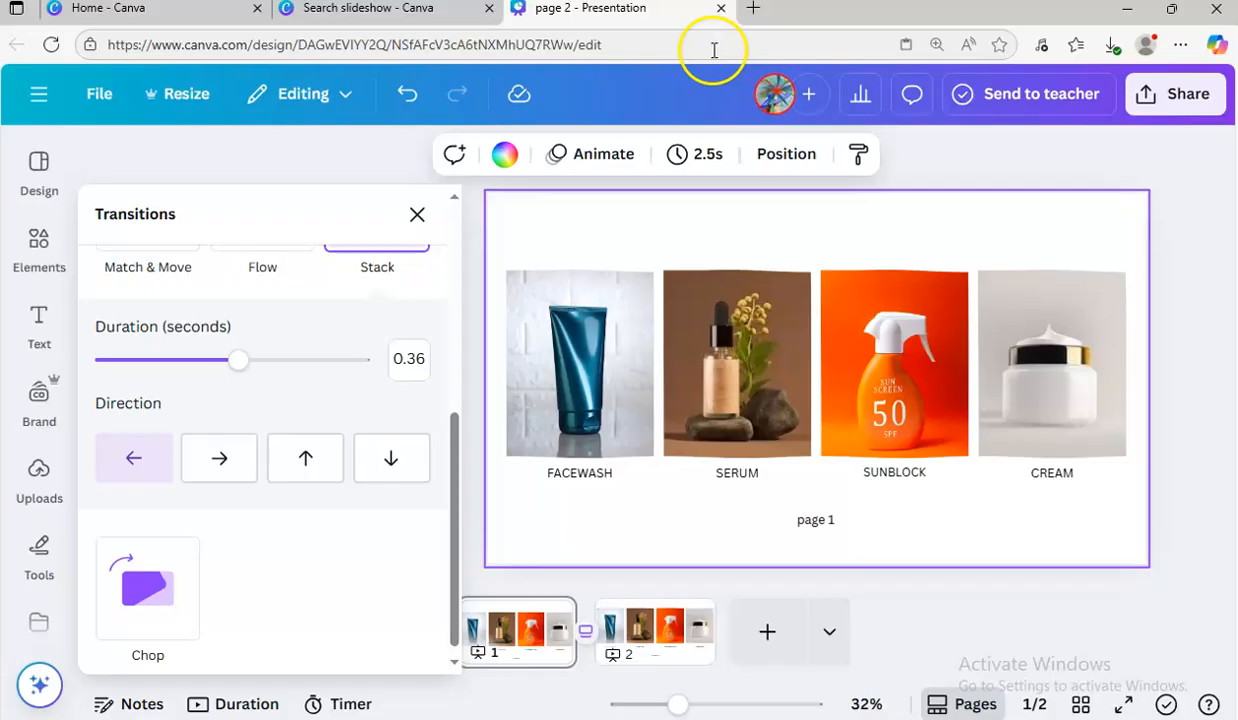
Close the slideshow template search and the page 2 presentation, and exit the browser
click(462, 19)
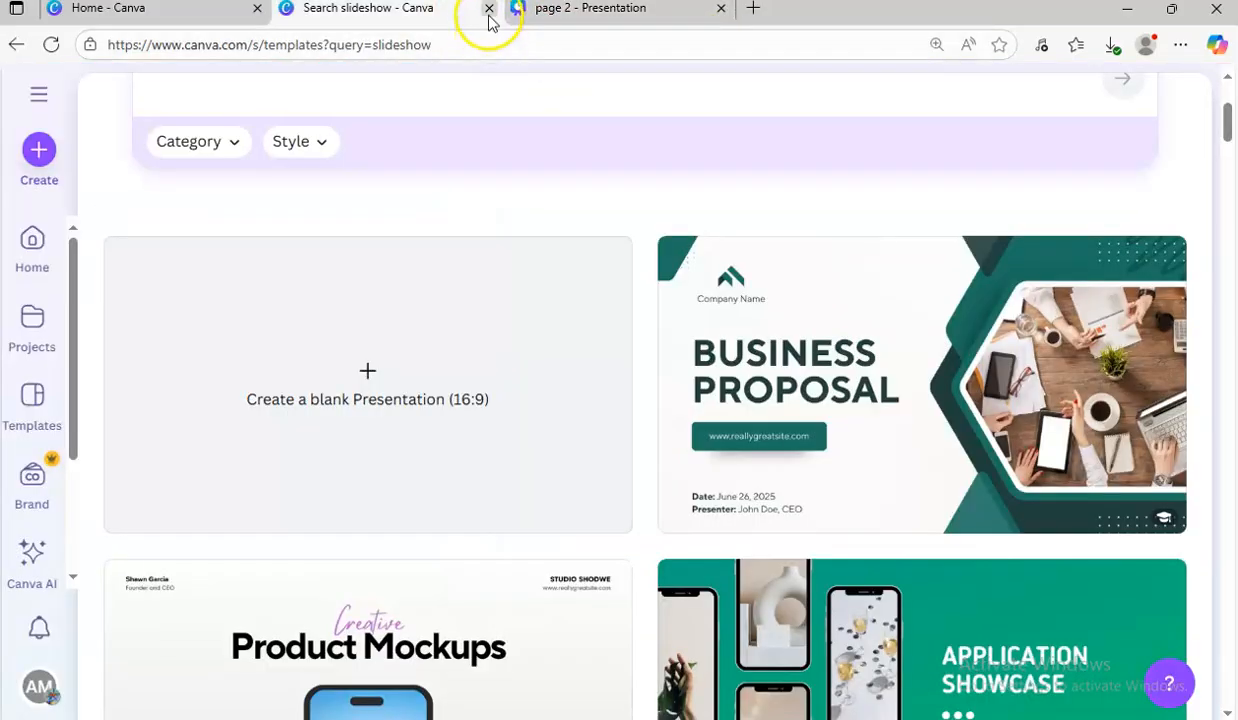
click(489, 9)
click(489, 10)
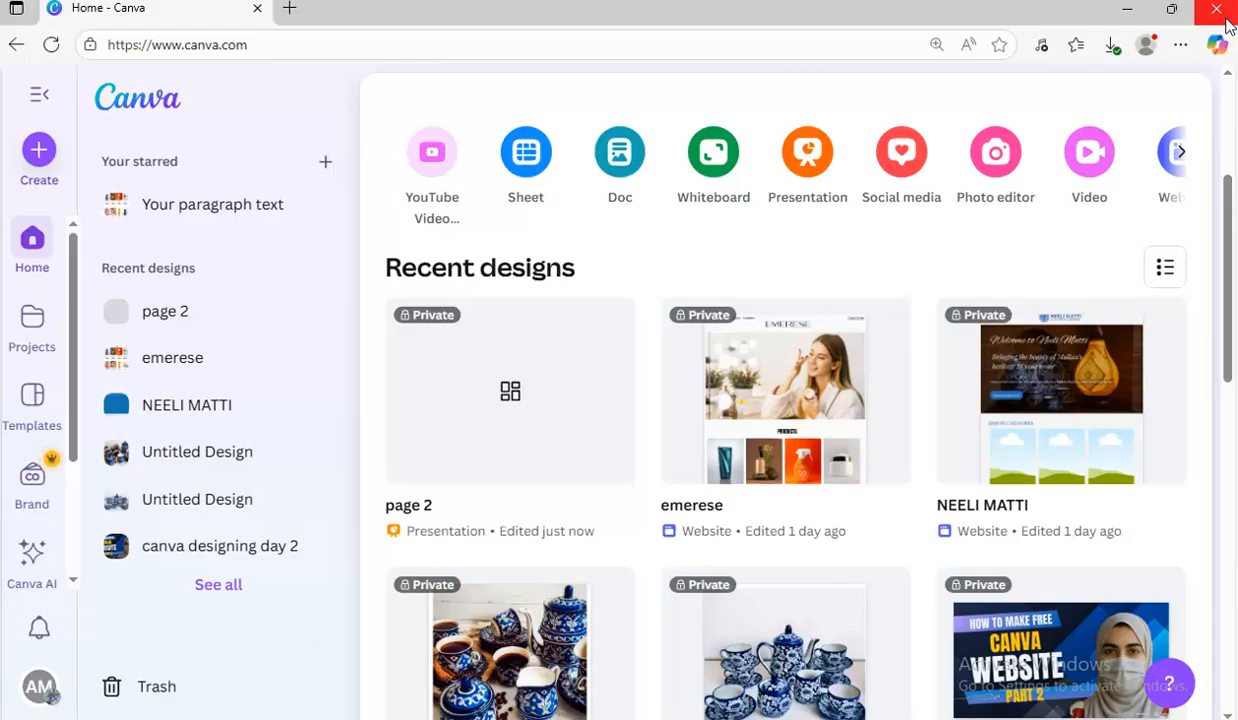
click(1217, 10)
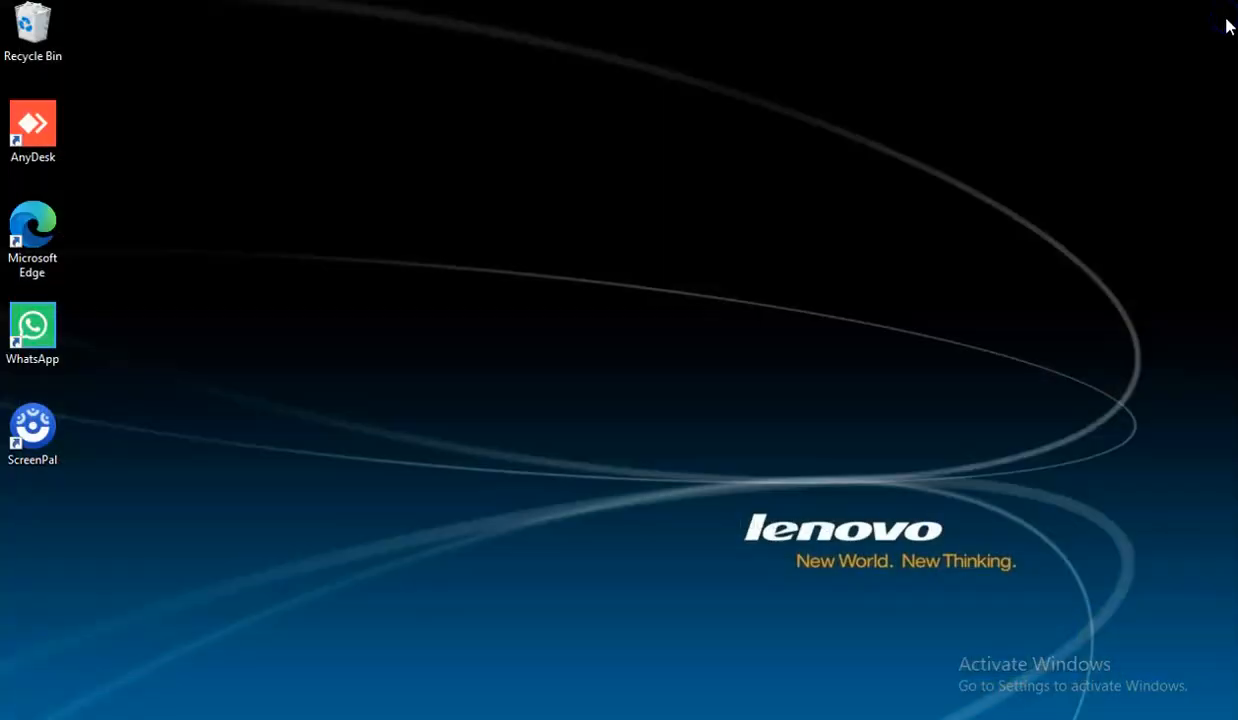